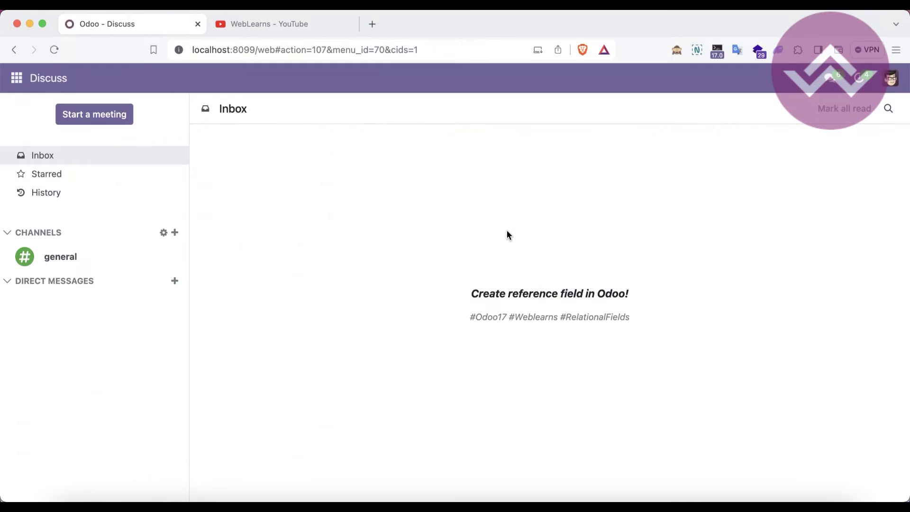
Switch to the WebLearns YouTube channel page and look over its Odoo 17 Development Tutorial playlists
{"action": "left_click", "coordinate": [264, 27]}
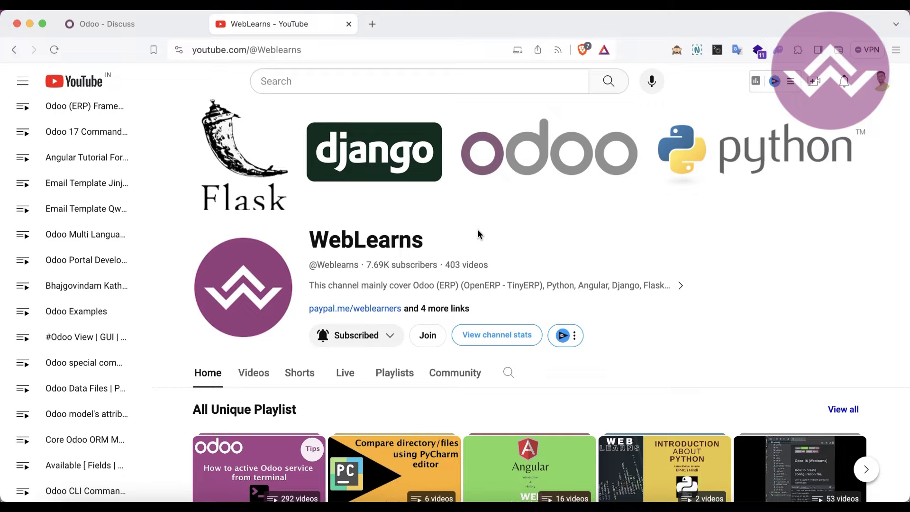
{"action": "scroll", "coordinate": [465, 259], "scroll_direction": "down", "scroll_amount": 10}
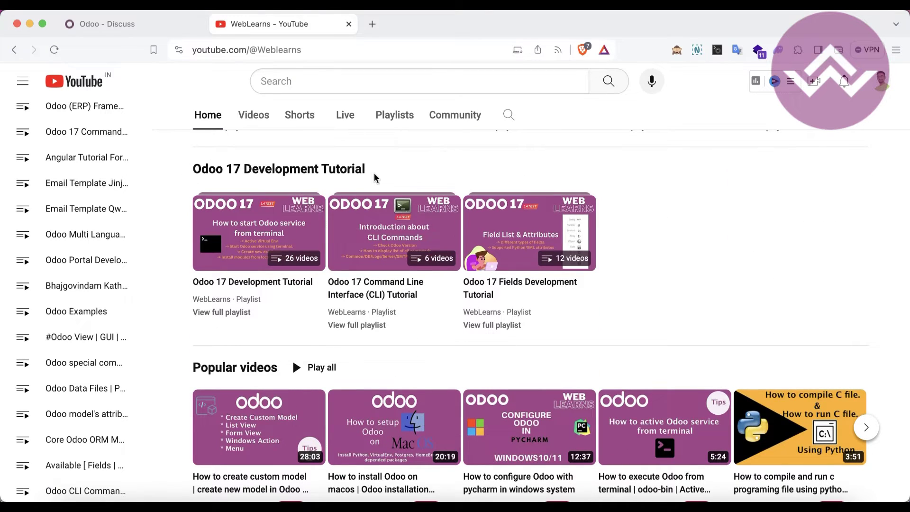
{"action": "mouse_move", "coordinate": [541, 234]}
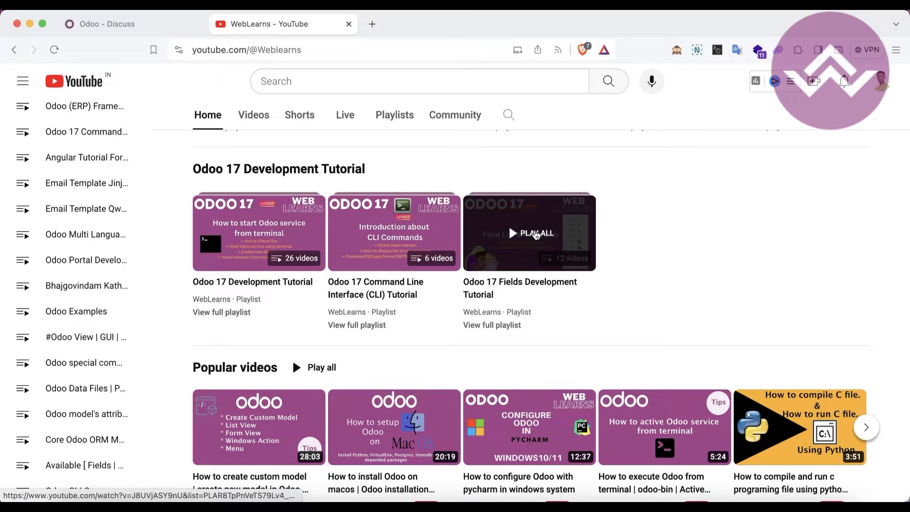
{"action": "mouse_move", "coordinate": [240, 249]}
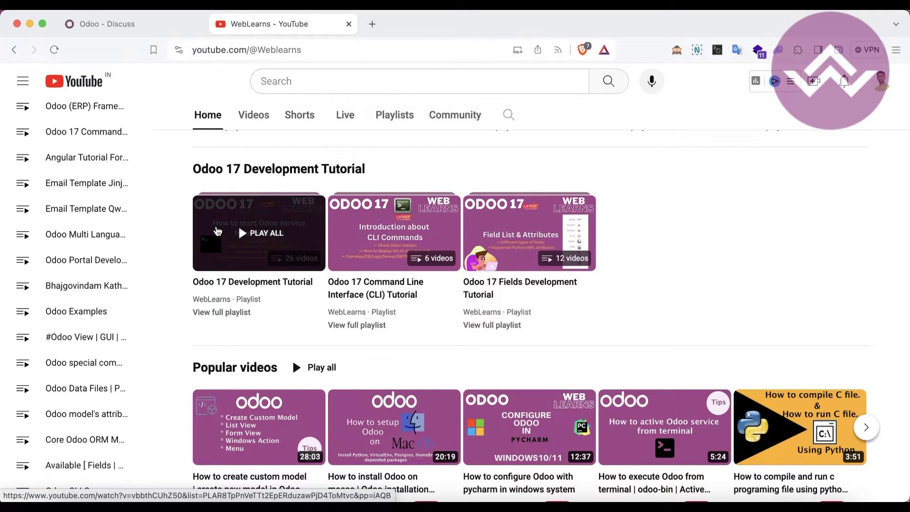
{"action": "scroll", "coordinate": [218, 231], "scroll_direction": "up", "scroll_amount": 4}
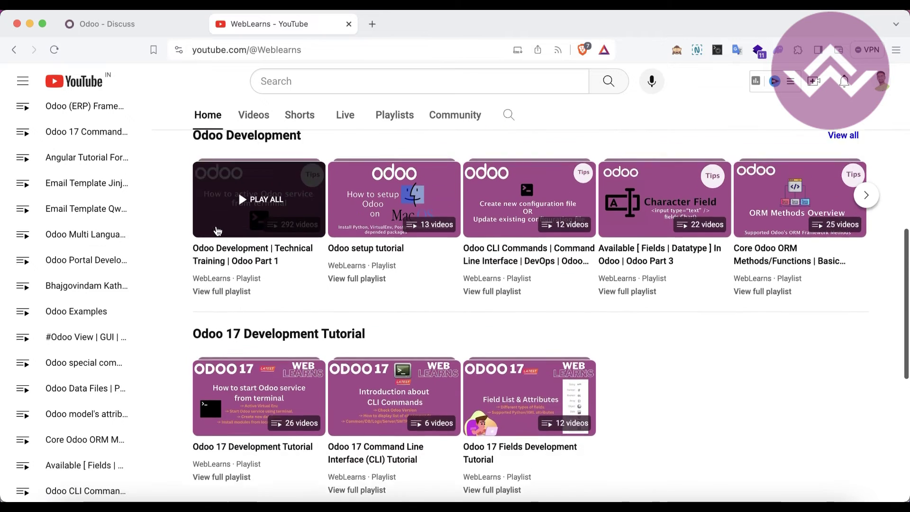
{"action": "scroll", "coordinate": [217, 231], "scroll_direction": "up", "scroll_amount": 2}
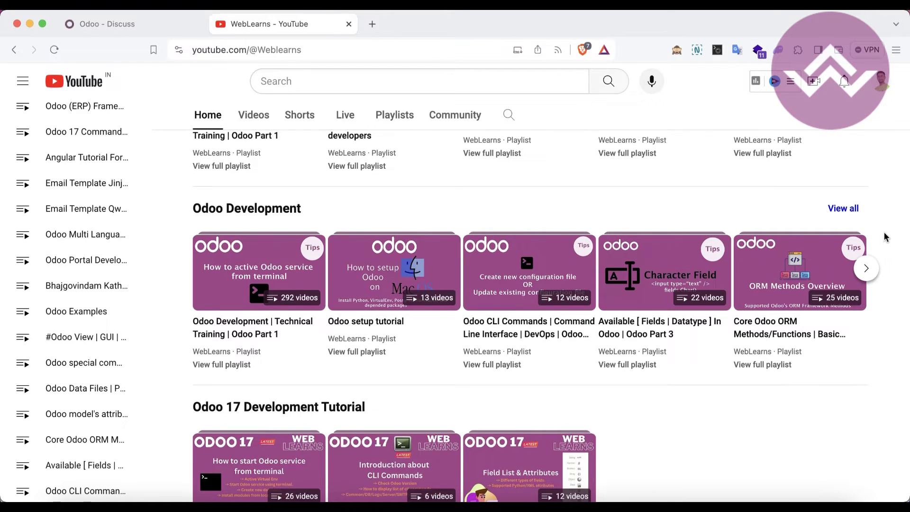
Browse the complete Odoo Development playlist collection, close it, and return to the start of the channel page
{"action": "left_click", "coordinate": [848, 209]}
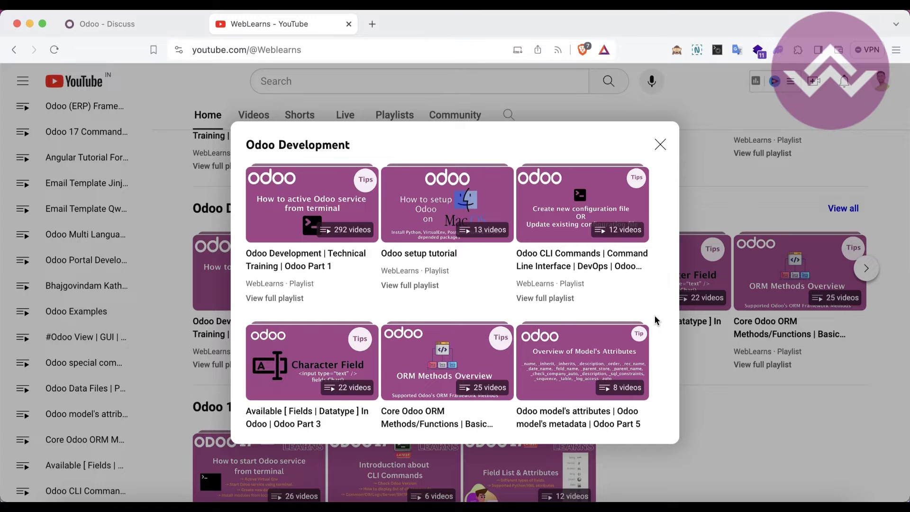
{"action": "scroll", "coordinate": [656, 320], "scroll_direction": "down", "scroll_amount": 10}
{"action": "scroll", "coordinate": [656, 321], "scroll_direction": "down", "scroll_amount": 15}
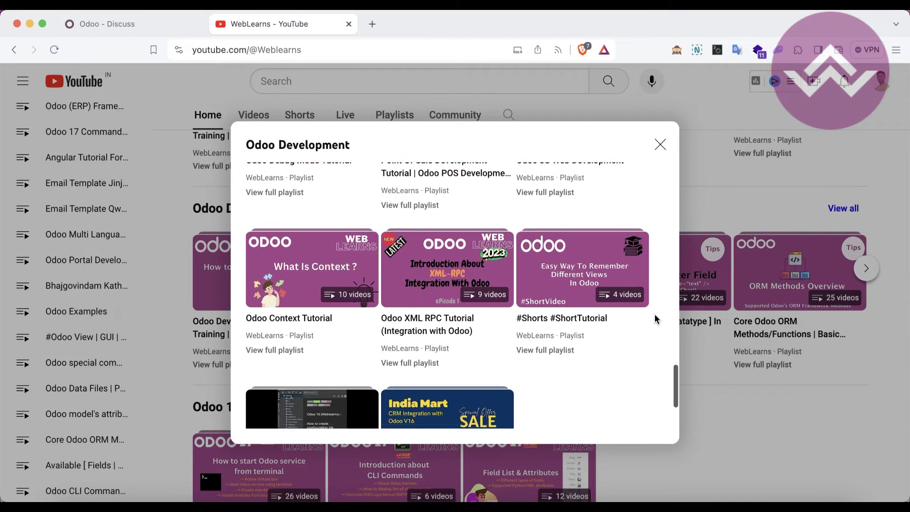
{"action": "scroll", "coordinate": [655, 319], "scroll_direction": "down", "scroll_amount": 3}
{"action": "scroll", "coordinate": [655, 319], "scroll_direction": "up", "scroll_amount": 20}
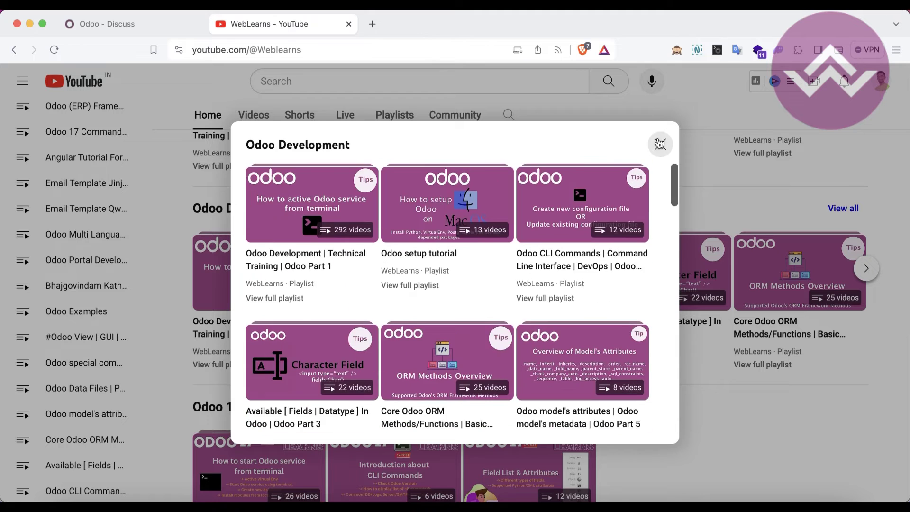
{"action": "left_click", "coordinate": [660, 143]}
{"action": "scroll", "coordinate": [500, 195], "scroll_direction": "up", "scroll_amount": 5}
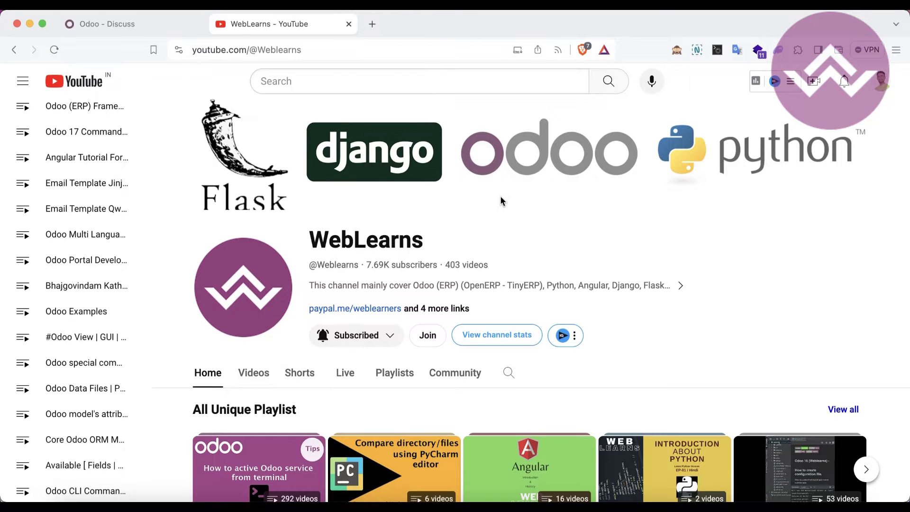
Return to Odoo, search the available apps for "purchase", and activate the Purchase module
{"action": "key", "text": "ctrl+shift+Tab"}
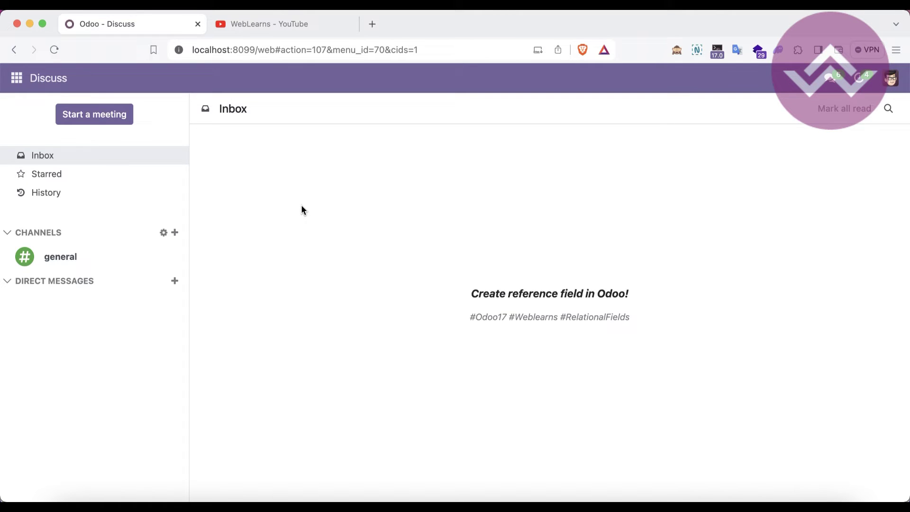
{"action": "left_click", "coordinate": [16, 78]}
{"action": "left_click", "coordinate": [35, 209]}
{"action": "left_click", "coordinate": [228, 185]}
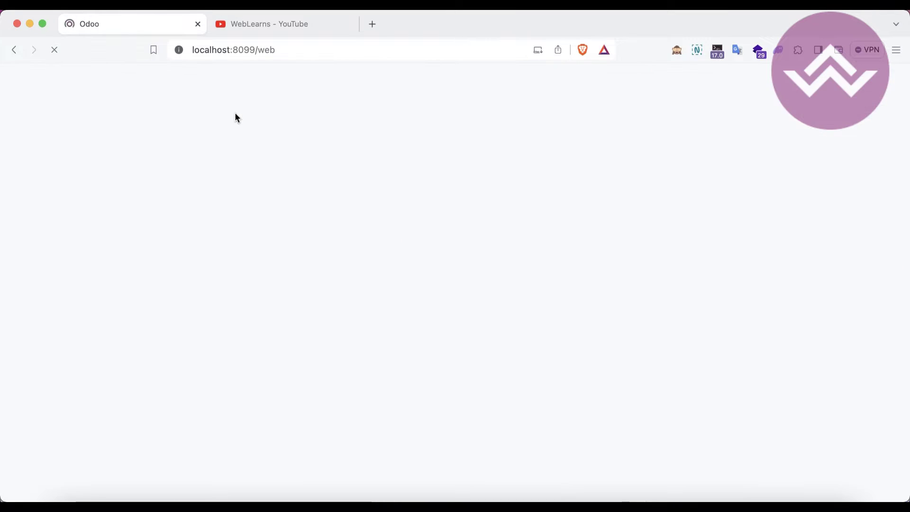
{"action": "left_click", "coordinate": [17, 78]}
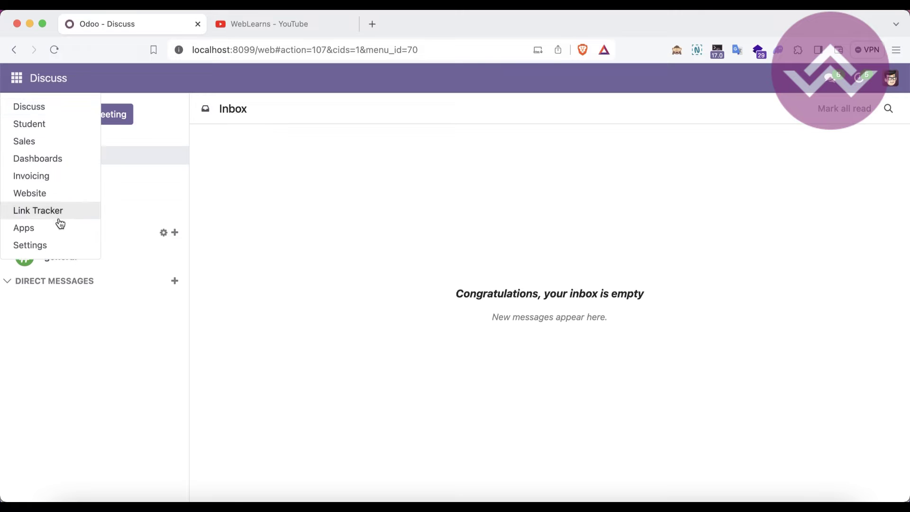
{"action": "left_click", "coordinate": [53, 230]}
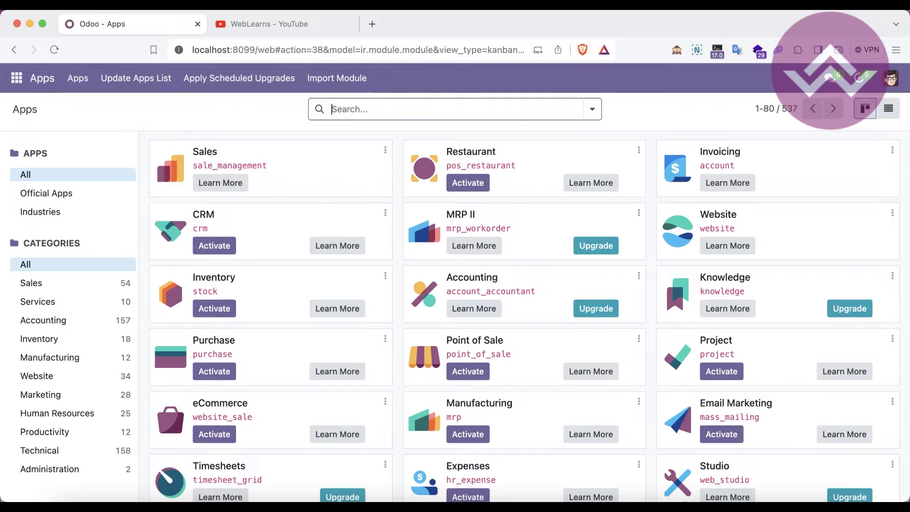
{"action": "type", "text": "purchase"}
{"action": "key", "text": "Return"}
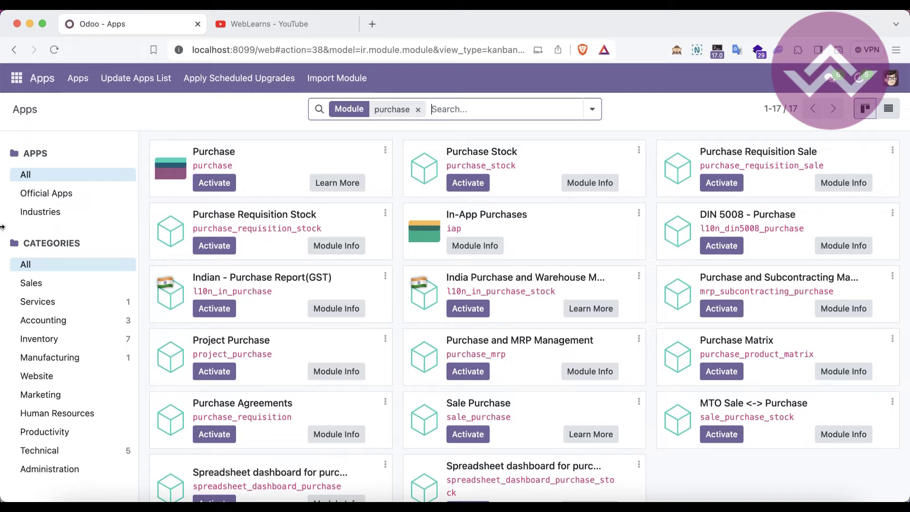
{"action": "left_click", "coordinate": [214, 181]}
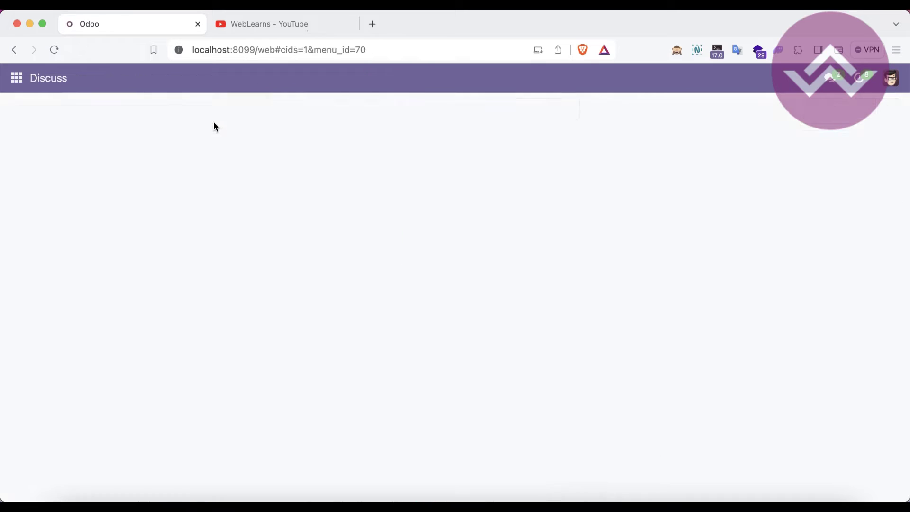
Check the installed app list, then open the Student app and examine the Hobbies and School fields of student record ID 2
{"action": "left_click", "coordinate": [16, 78]}
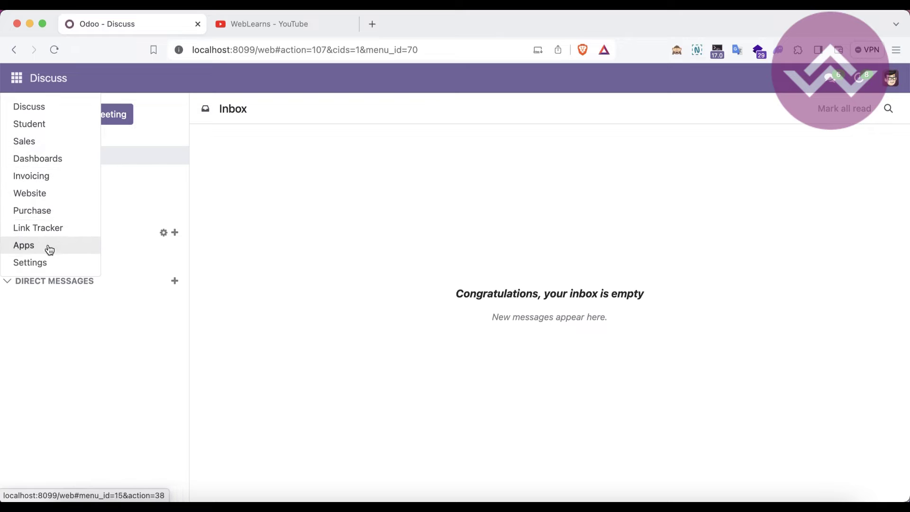
{"action": "left_click", "coordinate": [256, 225]}
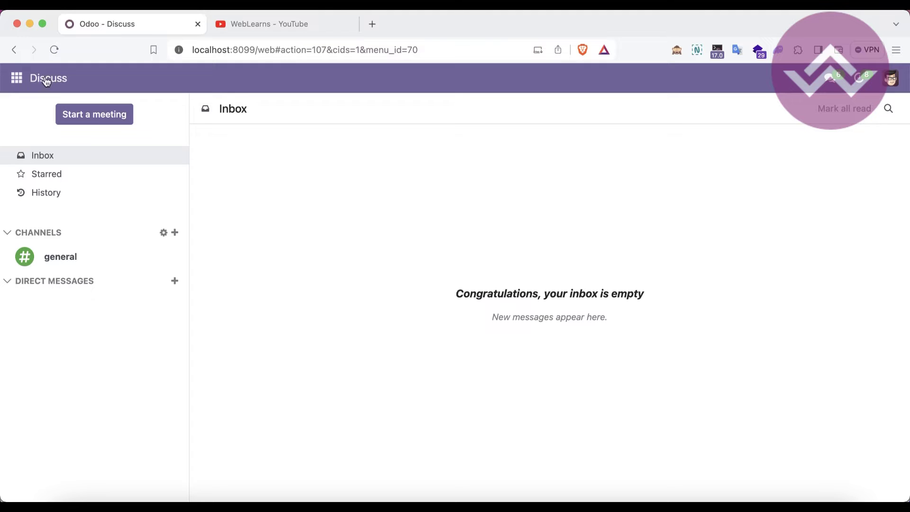
{"action": "left_click", "coordinate": [17, 77]}
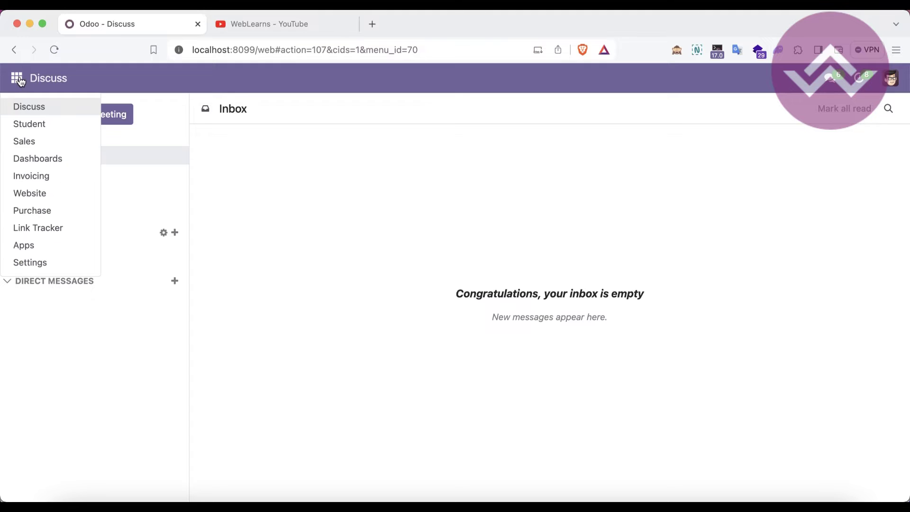
{"action": "left_click", "coordinate": [35, 125]}
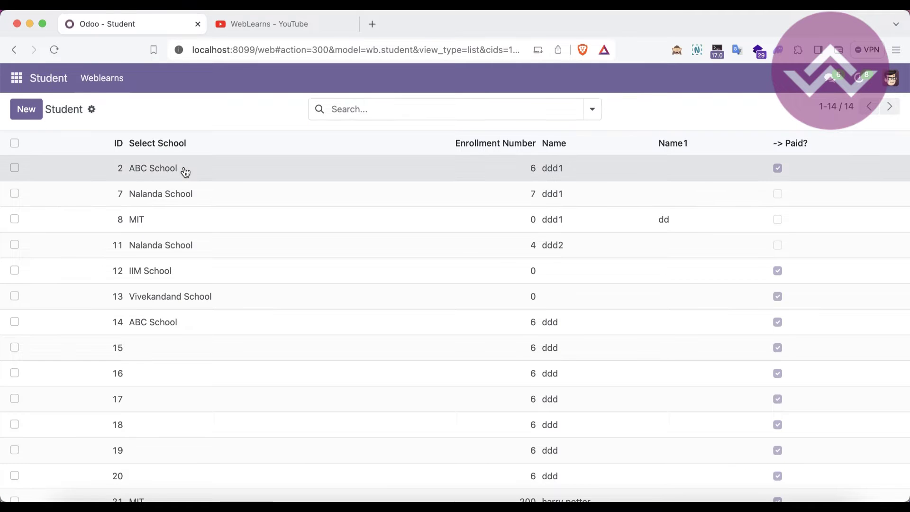
{"action": "left_click", "coordinate": [186, 172]}
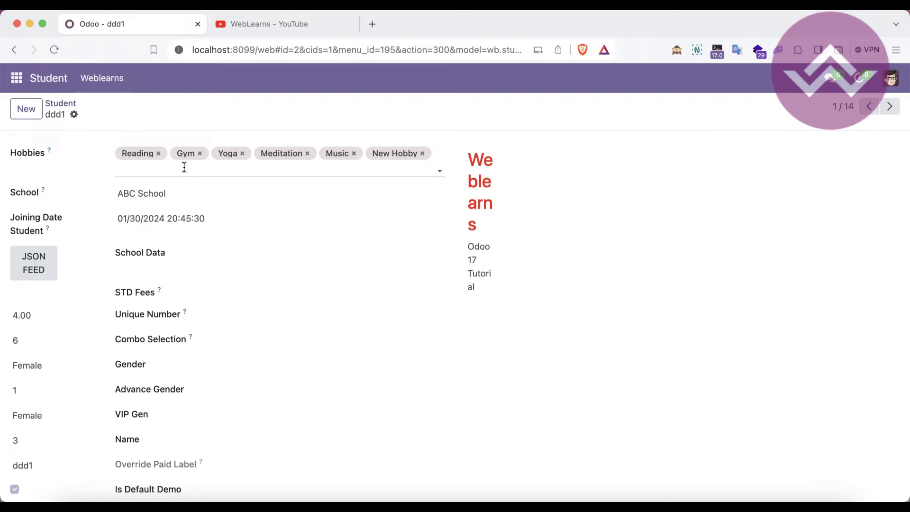
{"action": "mouse_move", "coordinate": [57, 149]}
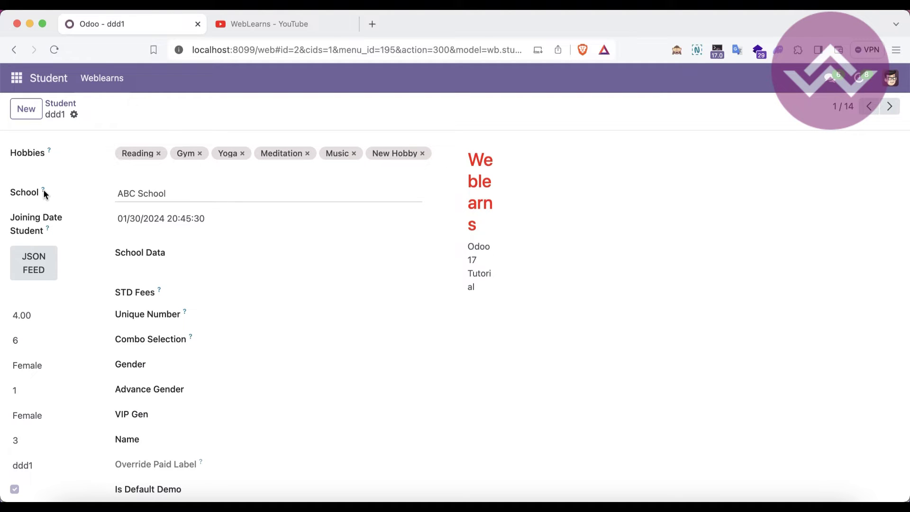
{"action": "mouse_move", "coordinate": [45, 192]}
View the student list field in the Nalanda School record from the School List, and go back to the Student List
{"action": "left_click", "coordinate": [122, 89]}
{"action": "left_click", "coordinate": [112, 124]}
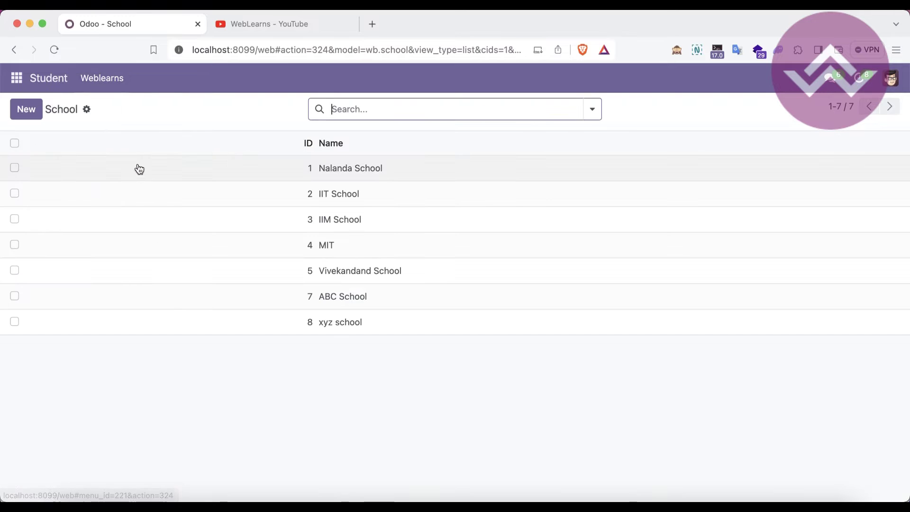
{"action": "left_click", "coordinate": [139, 167]}
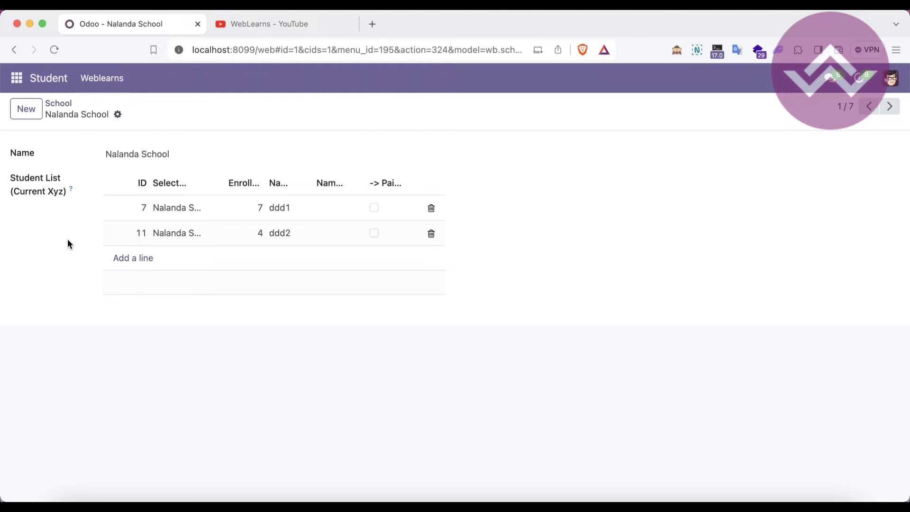
{"action": "left_click", "coordinate": [102, 78]}
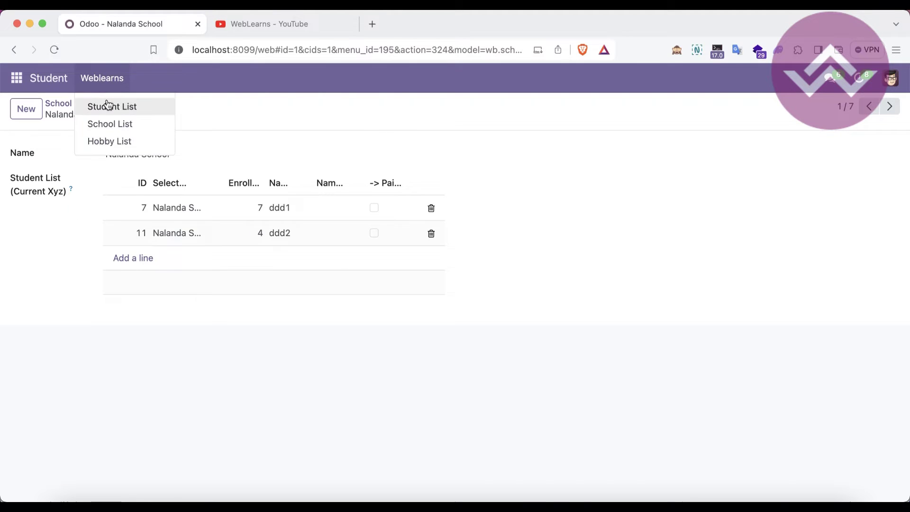
{"action": "left_click", "coordinate": [107, 101]}
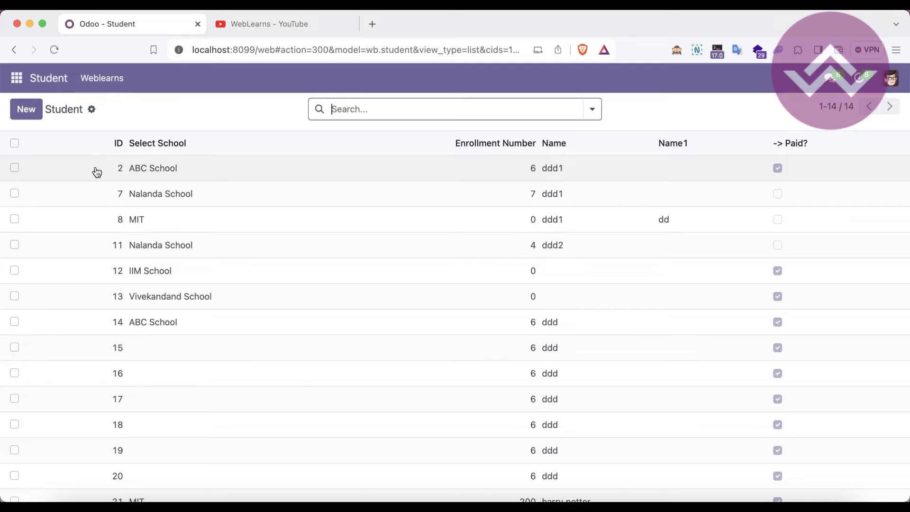
Switch to PyCharm and open models.py from the models folder of the student module in custom_addons
{"action": "key", "text": "super+Tab"}
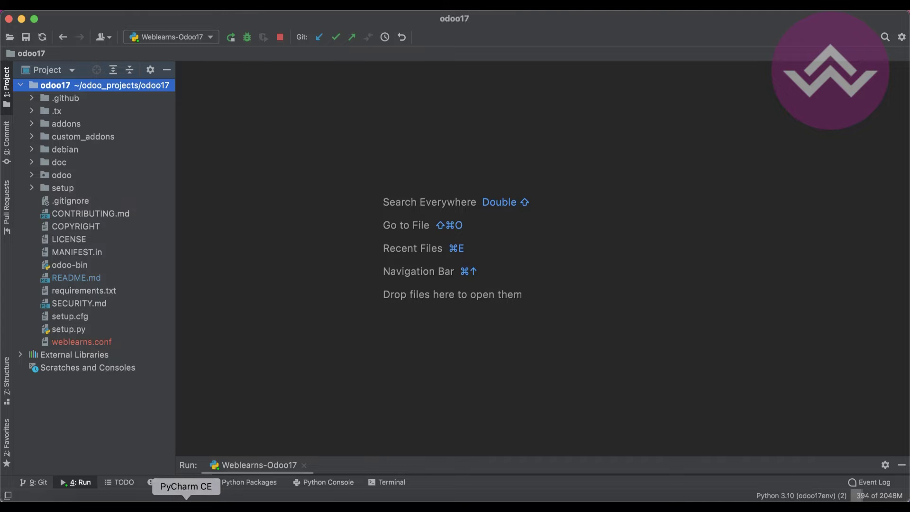
{"action": "left_click", "coordinate": [241, 501]}
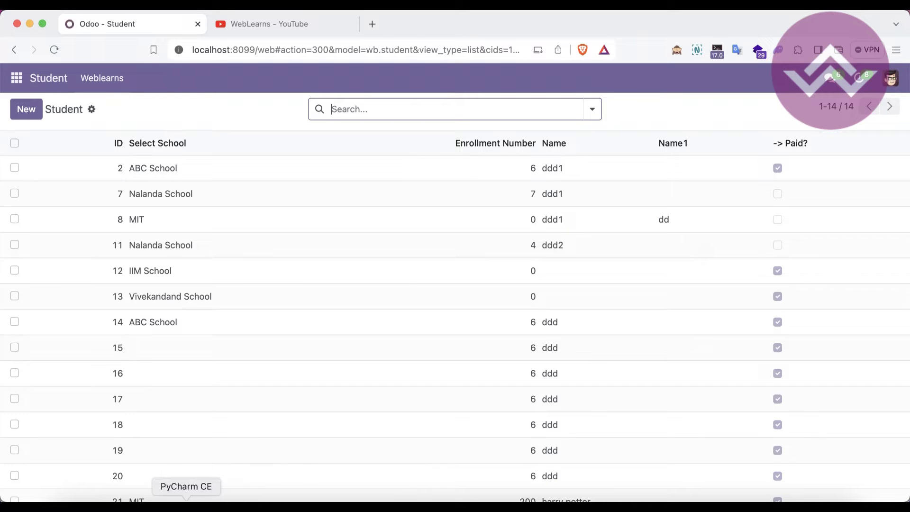
{"action": "left_click", "coordinate": [182, 502]}
{"action": "left_click", "coordinate": [95, 139]}
{"action": "double_click", "coordinate": [95, 140]}
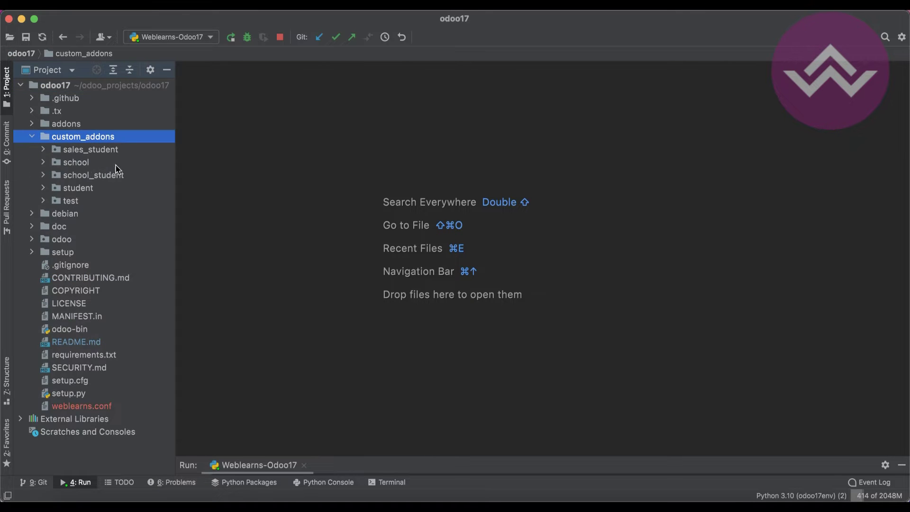
{"action": "double_click", "coordinate": [91, 187]}
{"action": "double_click", "coordinate": [105, 203]}
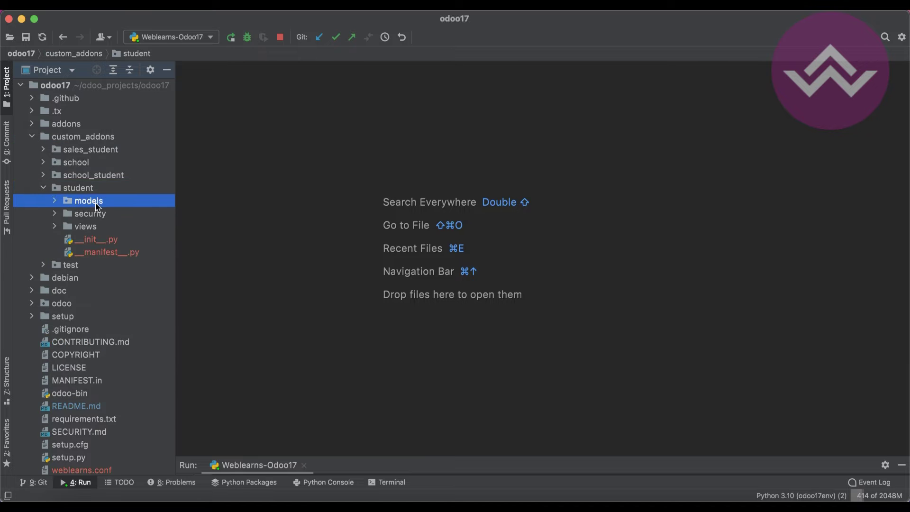
{"action": "double_click", "coordinate": [117, 229]}
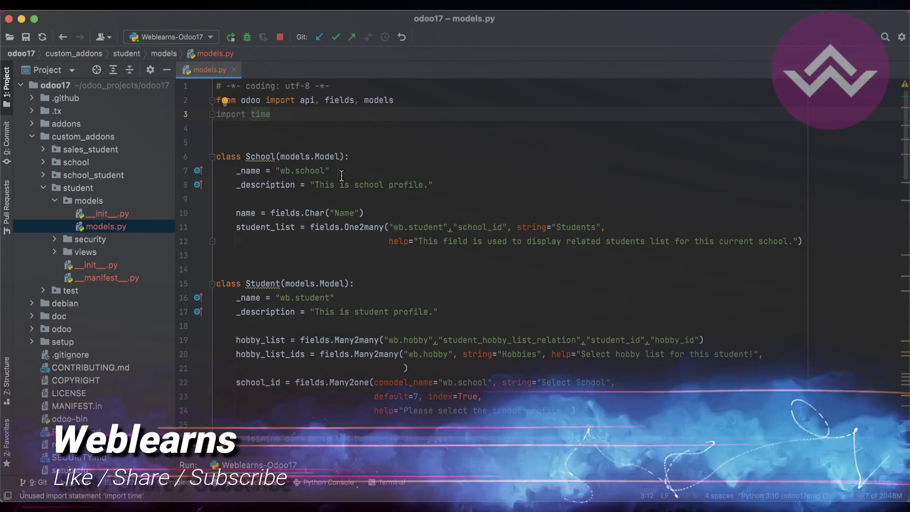
Below student_list in the School class, declare the field ref_field_id = fields.Reference() without arguments
{"action": "left_click", "coordinate": [332, 170]}
{"action": "key", "text": "Down"}
{"action": "key", "text": "Down"}
{"action": "key", "text": "Down"}
{"action": "key", "text": "Down"}
{"action": "key", "text": "Down"}
{"action": "key", "text": "Down"}
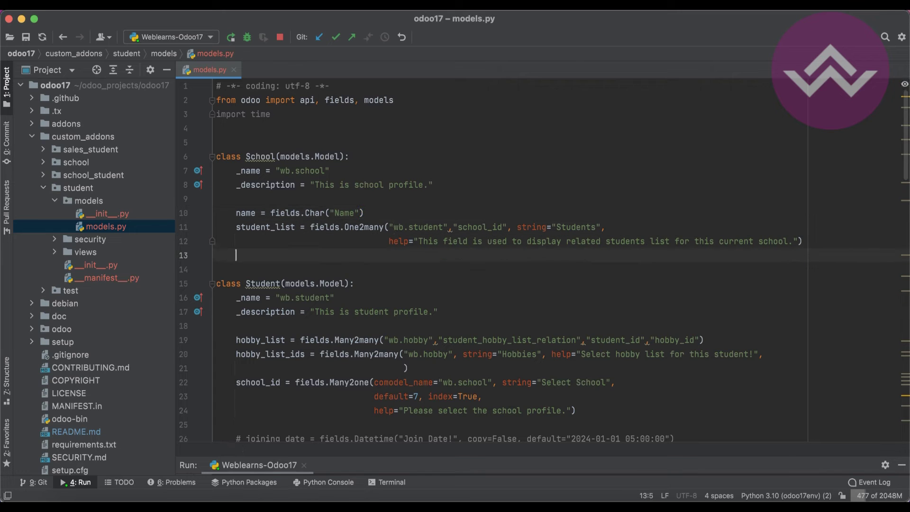
{"action": "key", "text": "Return"}
{"action": "key", "text": "Up"}
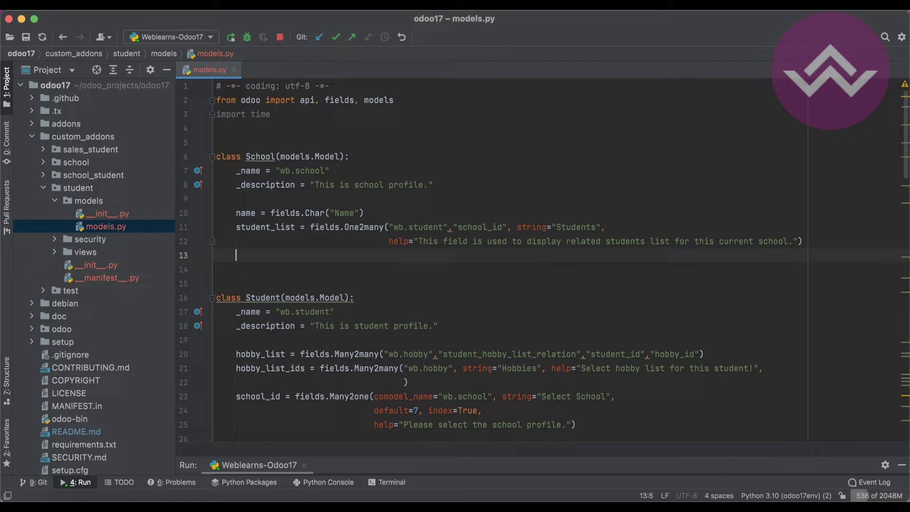
{"action": "type", "text": "refe"}
{"action": "key", "text": "BackSpace"}
{"action": "type", "text": "_field"}
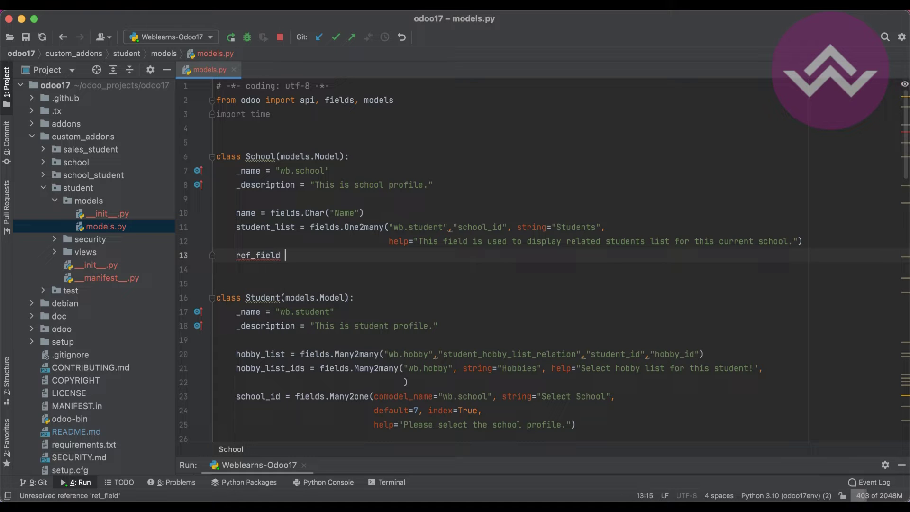
{"action": "key", "text": "BackSpace"}
{"action": "type", "text": "_id = "}
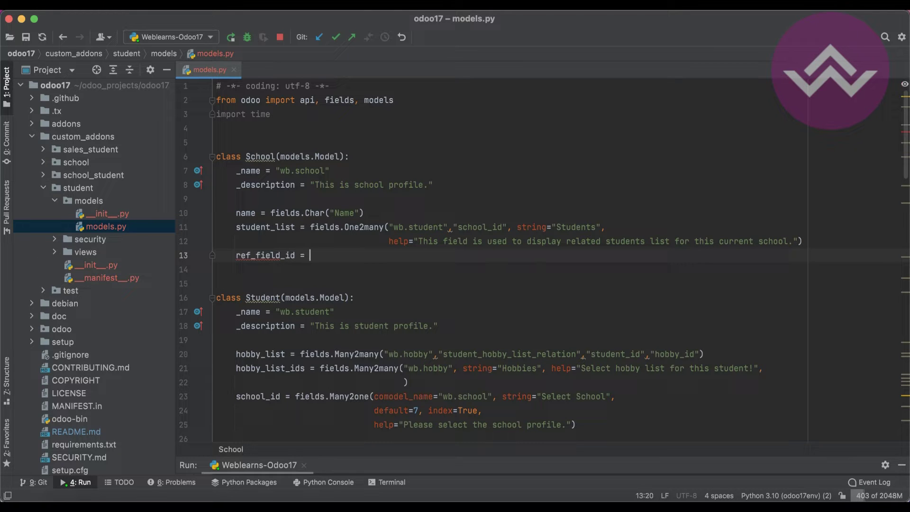
{"action": "type", "text": "fields.Re"}
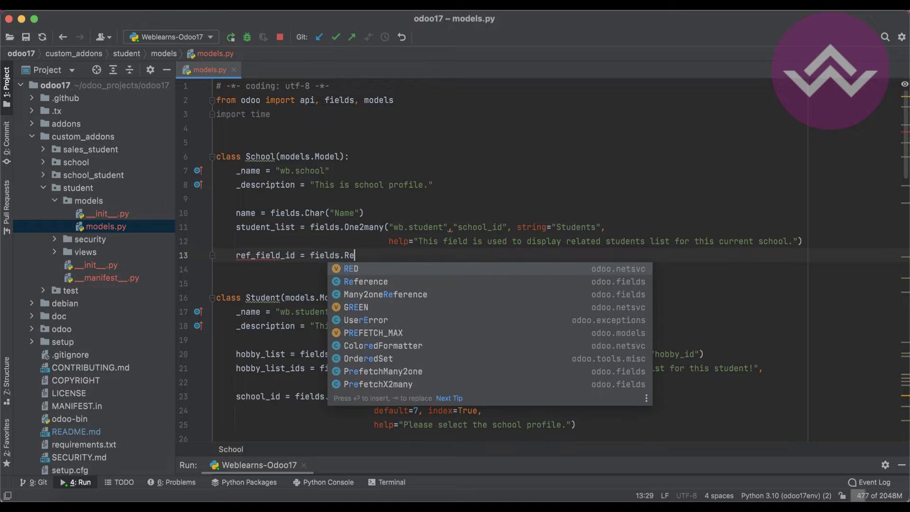
{"action": "type", "text": "ference"}
{"action": "key", "text": "Return"}
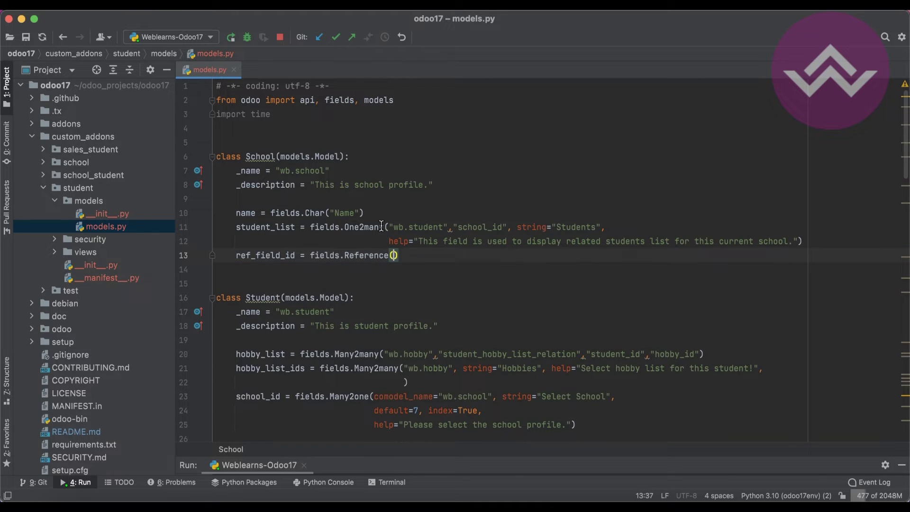
Examine the ref_field_id declaration, the fields import at the top of models.py, and the documentation of the Reference class
{"action": "double_click", "coordinate": [269, 255]}
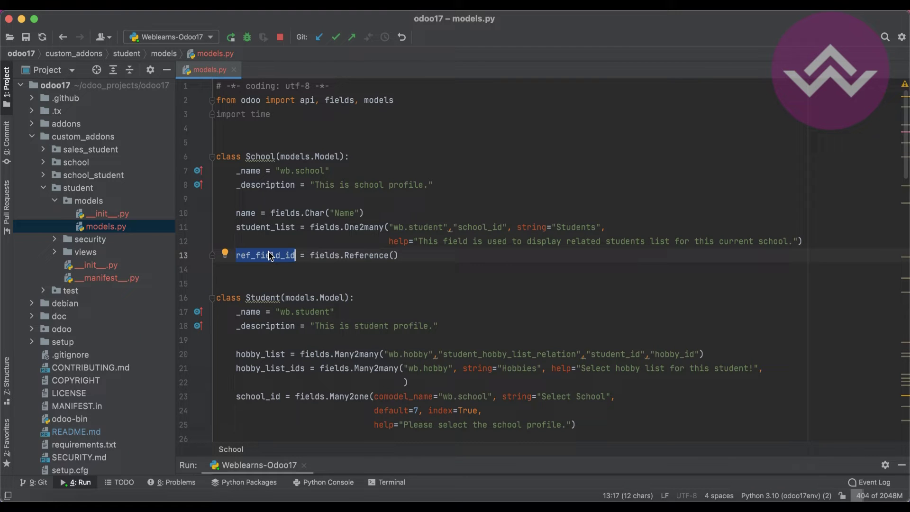
{"action": "double_click", "coordinate": [328, 256]}
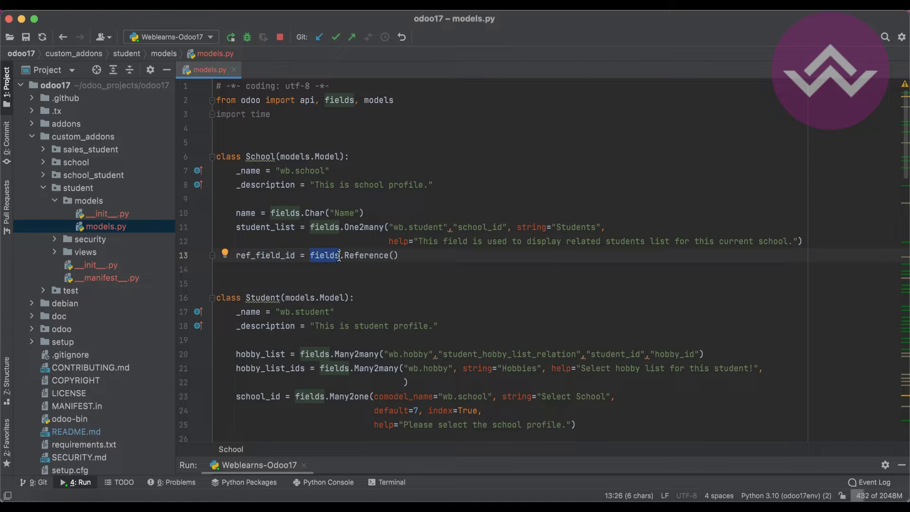
{"action": "left_click_drag", "start_coordinate": [218, 98], "coordinate": [296, 100]}
{"action": "double_click", "coordinate": [335, 101]}
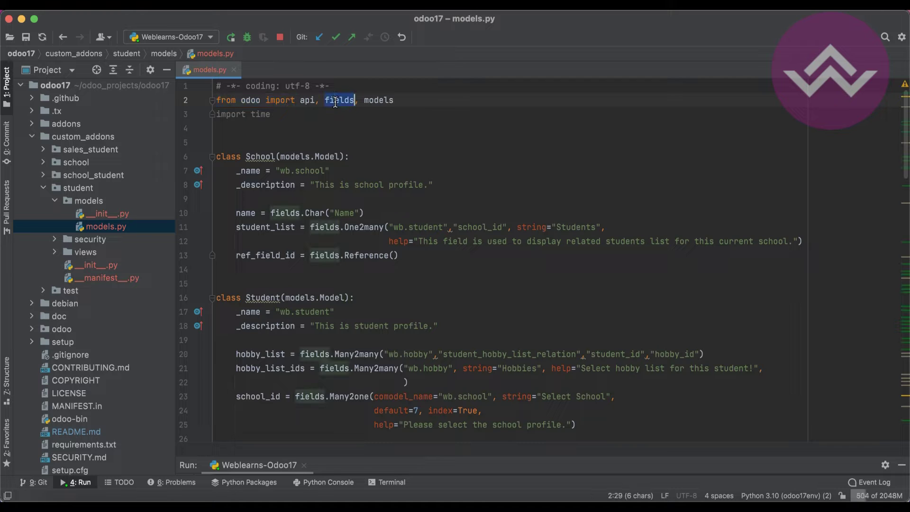
{"action": "double_click", "coordinate": [328, 256]}
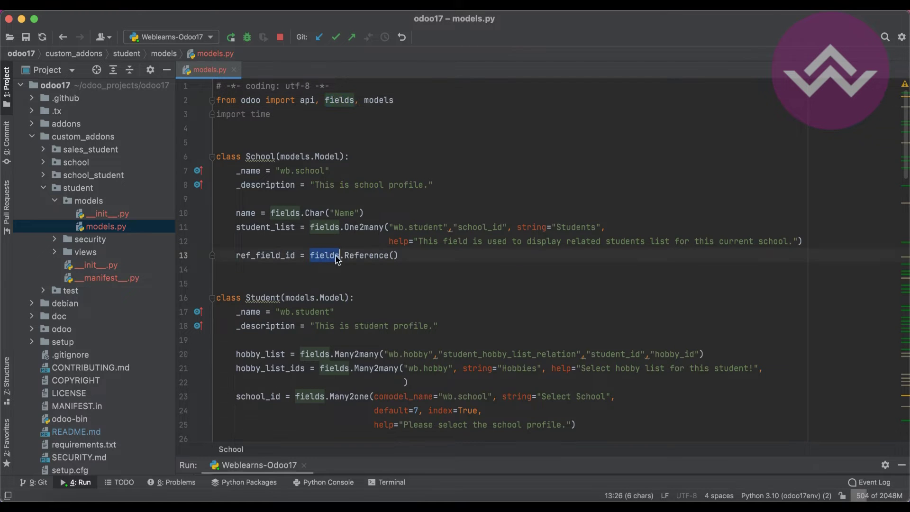
{"action": "left_click_drag", "start_coordinate": [346, 256], "coordinate": [340, 256]}
{"action": "left_click", "coordinate": [350, 257]}
{"action": "left_click_drag", "start_coordinate": [345, 255], "coordinate": [378, 255]}
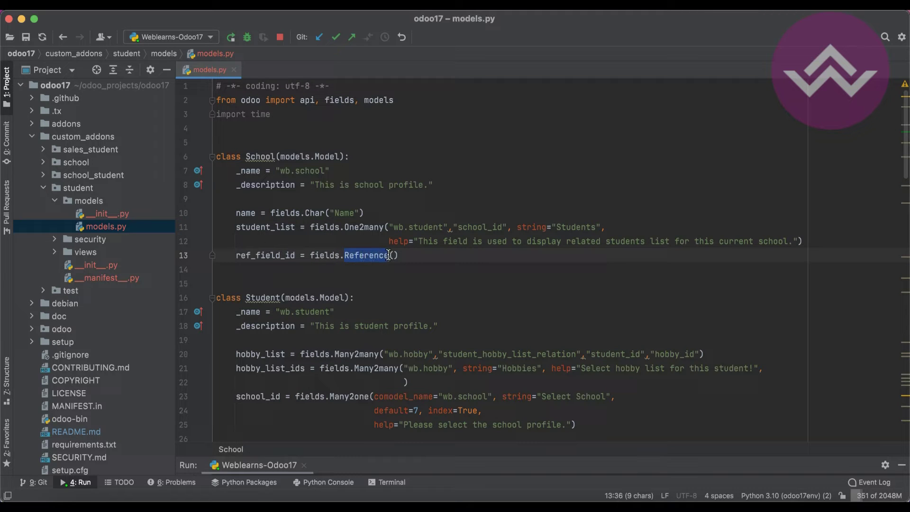
{"action": "mouse_move", "coordinate": [388, 255]}
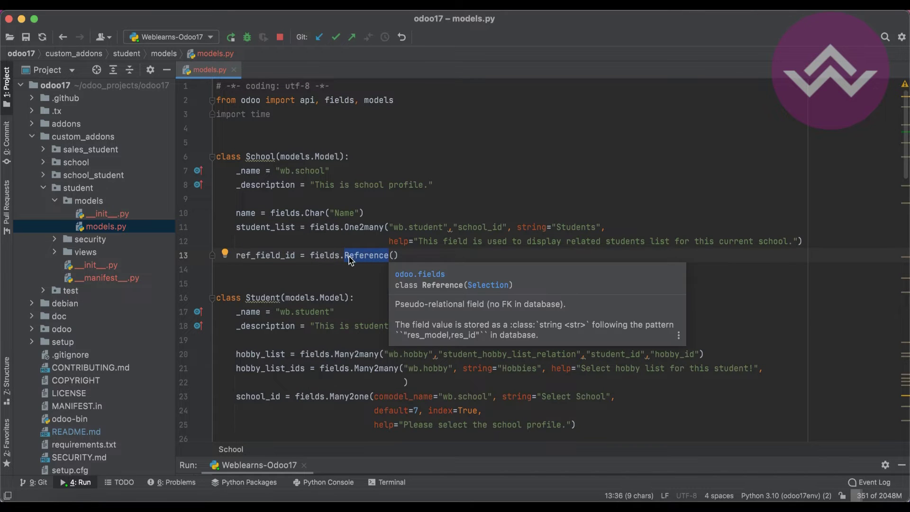
{"action": "left_click", "coordinate": [352, 258]}
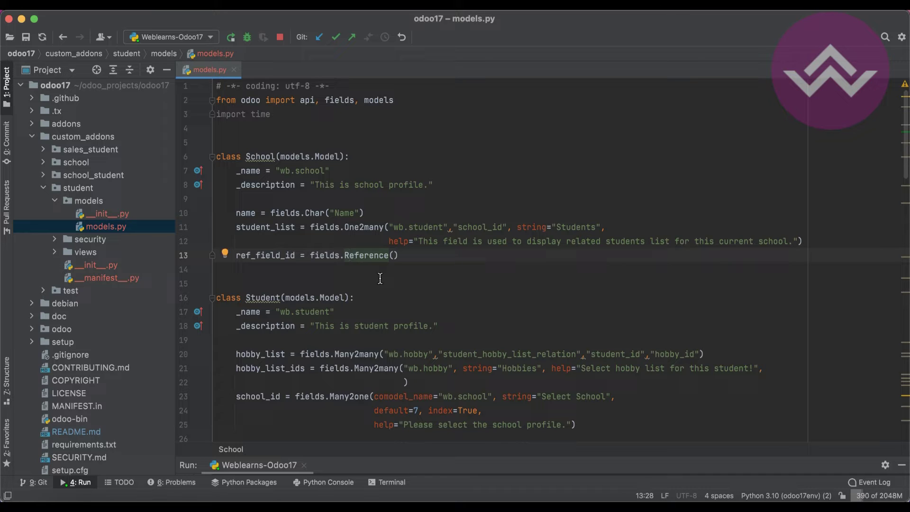
Add a list containing one empty tuple, [()], as the argument of fields.Reference for ref_field_id
{"action": "key", "text": "Right"}
{"action": "key", "text": "Right"}
{"action": "key", "text": "Right"}
{"action": "key", "text": "Right"}
{"action": "key", "text": "Right"}
{"action": "key", "text": "Right"}
{"action": "key", "text": "Right"}
{"action": "key", "text": "Right"}
{"action": "key", "text": "Right"}
{"action": "type", "text": "[("}
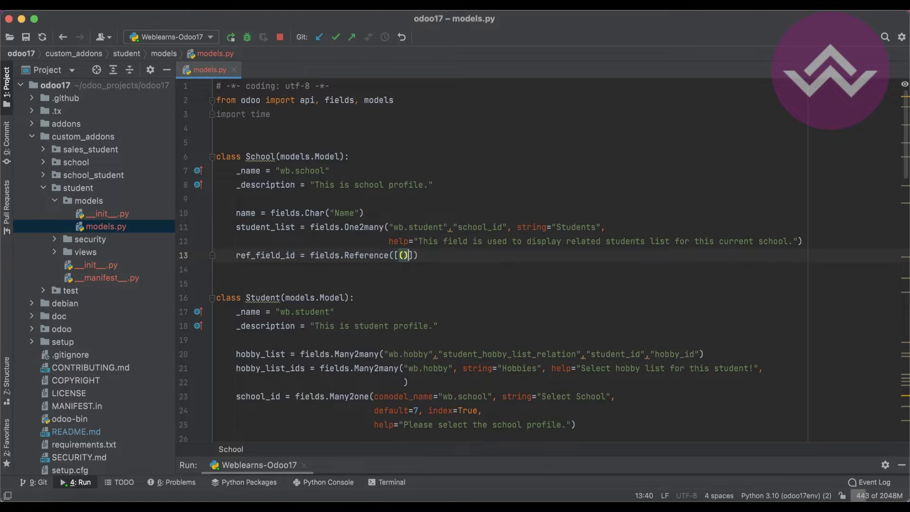
Check the selection list format of the Student model's gender field, and put two comma-separated empty strings in the Reference tuple
{"action": "scroll", "coordinate": [345, 315], "scroll_direction": "down", "scroll_amount": 10}
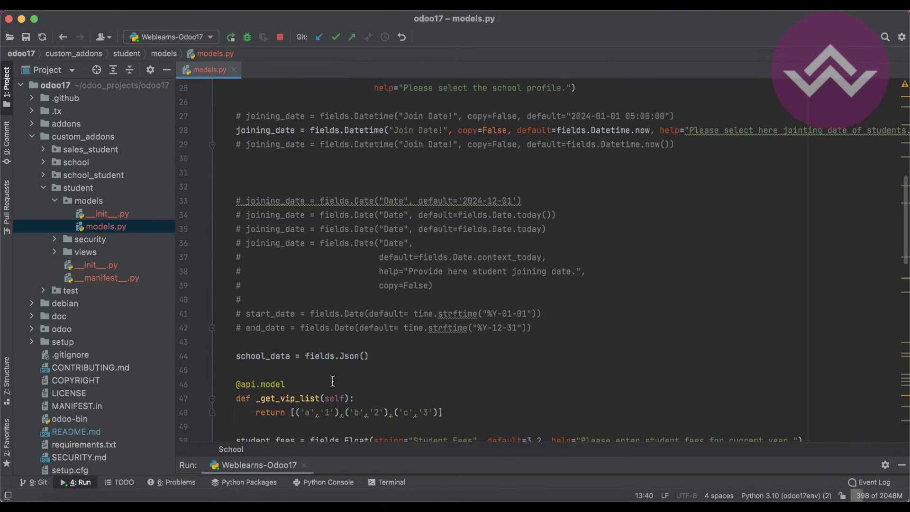
{"action": "scroll", "coordinate": [333, 382], "scroll_direction": "down", "scroll_amount": 3}
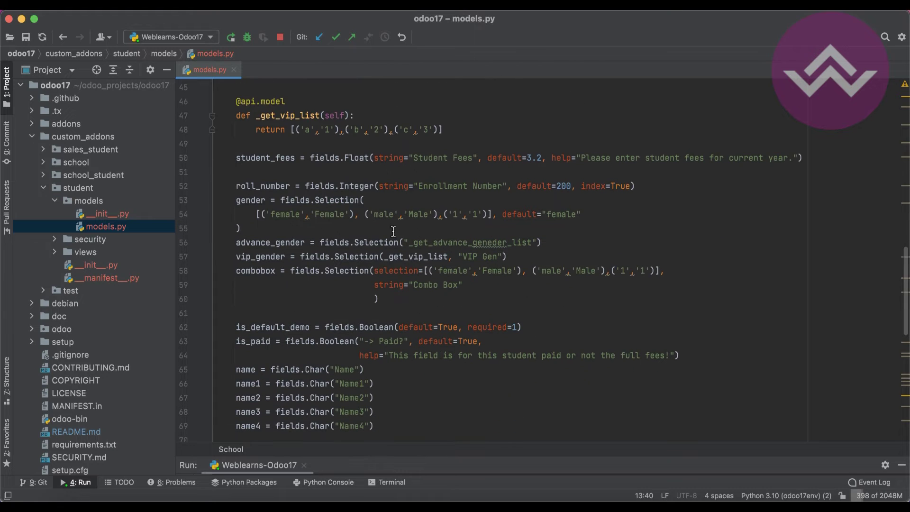
{"action": "left_click_drag", "start_coordinate": [259, 216], "coordinate": [494, 215]}
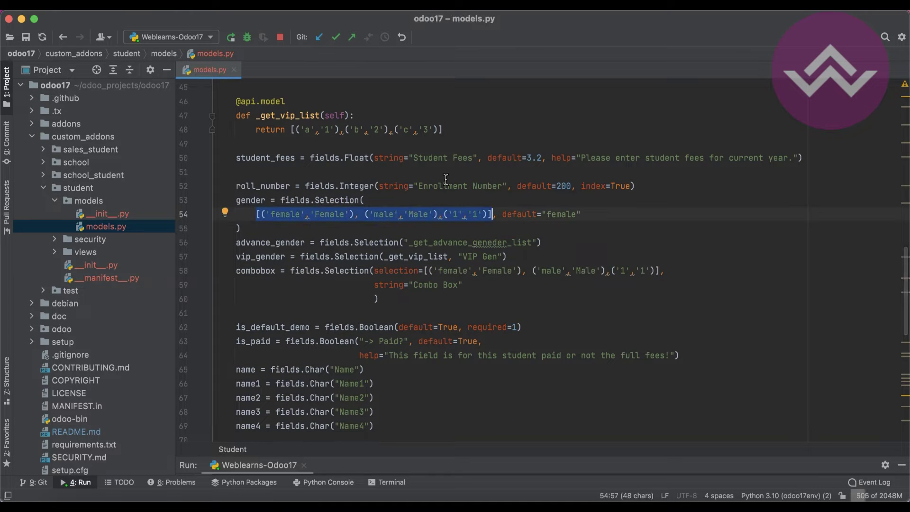
{"action": "scroll", "coordinate": [446, 180], "scroll_direction": "up", "scroll_amount": 10}
{"action": "scroll", "coordinate": [445, 179], "scroll_direction": "up", "scroll_amount": 4}
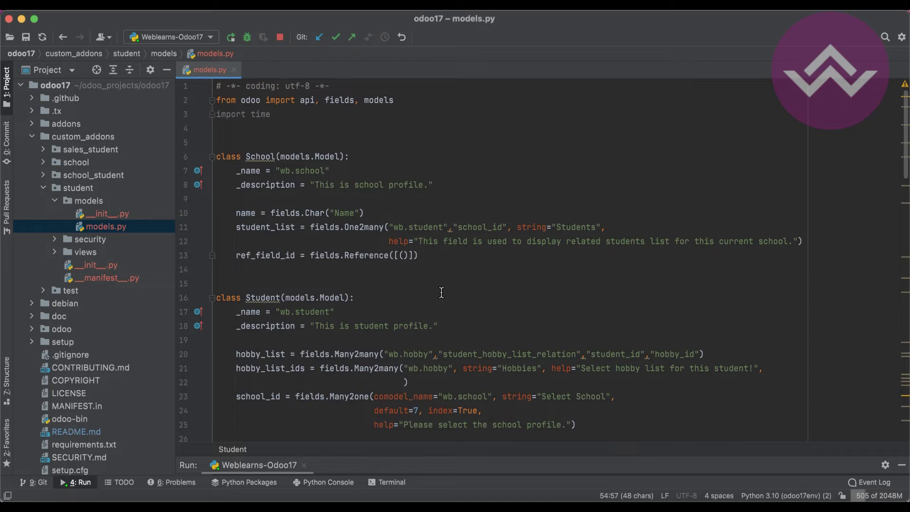
{"action": "left_click", "coordinate": [406, 256]}
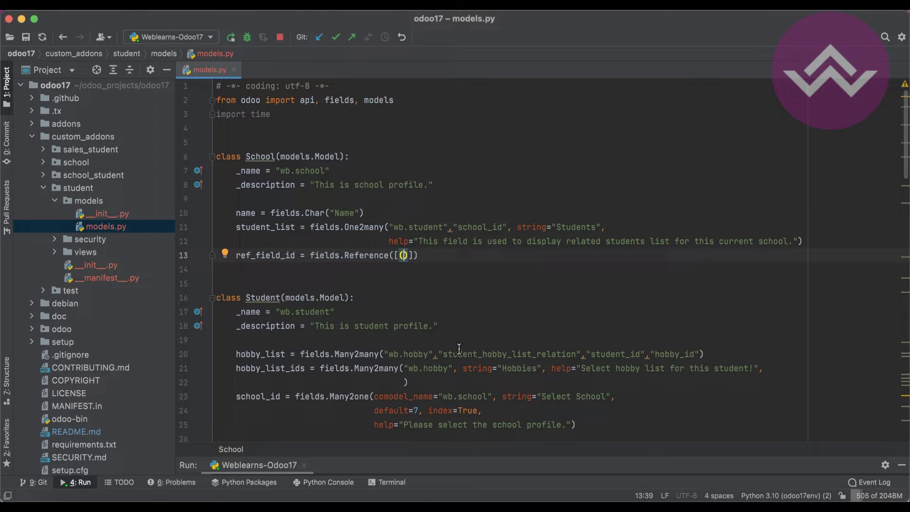
{"action": "type", "text": "'', ''"}
Copy the ('','') tuple and paste it twice, separated by commas, so the Reference list has three tuples
{"action": "key", "text": "shift+Left"}
{"action": "key", "text": "shift+Left"}
{"action": "key", "text": "shift+Left"}
{"action": "key", "text": "shift+Left"}
{"action": "key", "text": "shift+Left"}
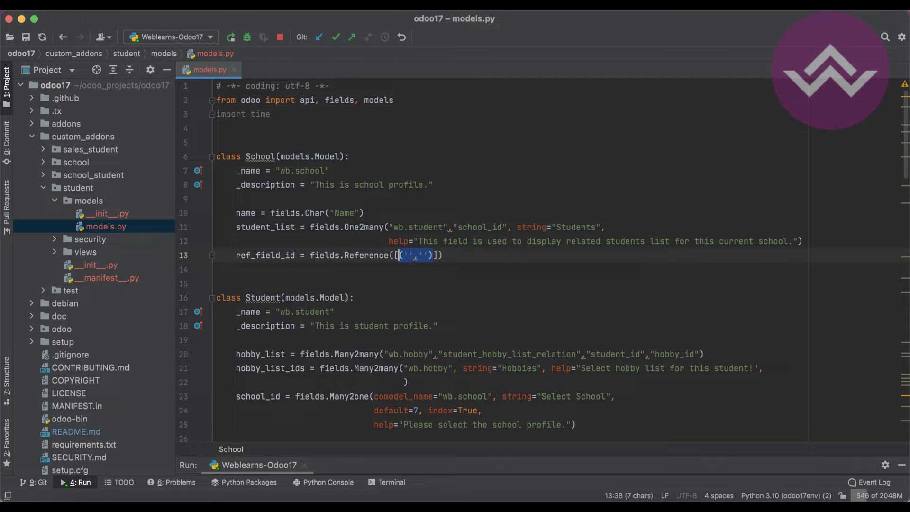
{"action": "key", "text": "shift+Right"}
{"action": "key", "text": "shift+Right"}
{"action": "key", "text": "ctrl+c"}
{"action": "key", "text": "Right"}
{"action": "type", "text": ","}
{"action": "key", "text": "ctrl+v"}
{"action": "type", "text": ","}
{"action": "key", "text": "ctrl+v"}
Break the Reference list of ref_field_id so each of the three tuples sits on its own line
{"action": "key", "text": "Left"}
{"action": "key", "text": "Left"}
{"action": "key", "text": "Left"}
{"action": "key", "text": "Left"}
{"action": "key", "text": "Left"}
{"action": "key", "text": "Left"}
{"action": "key", "text": "Left"}
{"action": "key", "text": "Left"}
{"action": "key", "text": "Left"}
{"action": "key", "text": "Left"}
{"action": "key", "text": "Left"}
{"action": "key", "text": "Left"}
{"action": "key", "text": "Left"}
{"action": "key", "text": "Left"}
{"action": "key", "text": "Left"}
{"action": "key", "text": "Return"}
{"action": "key", "text": "Right"}
{"action": "key", "text": "Right"}
{"action": "key", "text": "Right"}
{"action": "key", "text": "Right"}
{"action": "key", "text": "Right"}
{"action": "key", "text": "Right"}
{"action": "key", "text": "Right"}
{"action": "key", "text": "Right"}
{"action": "key", "text": "Return"}
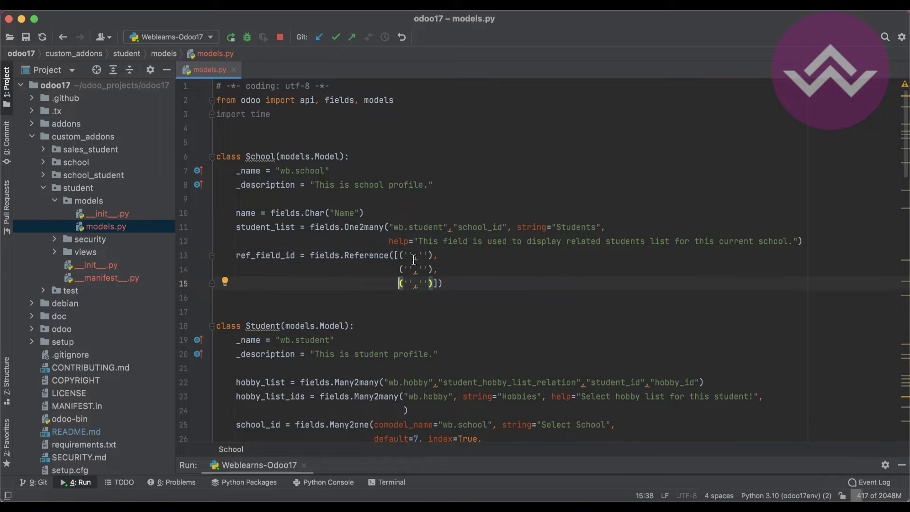
{"action": "key", "text": "Right"}
{"action": "key", "text": "Right"}
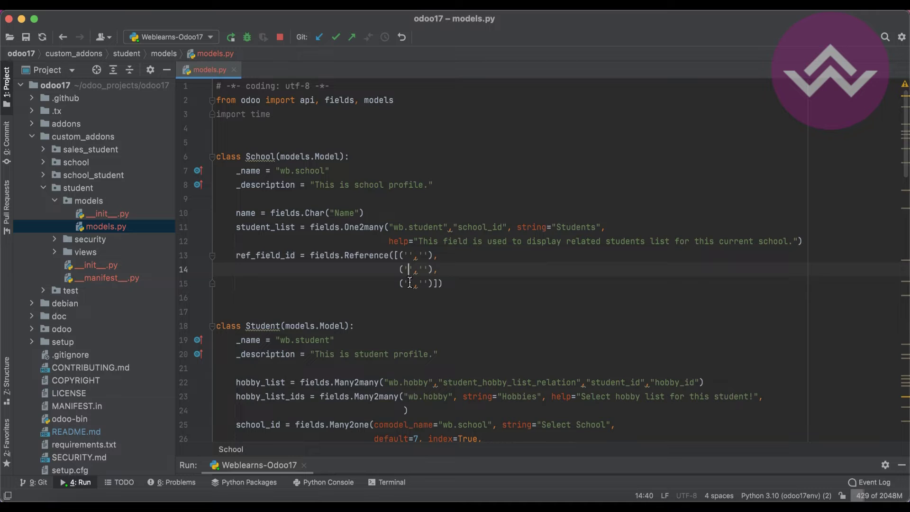
Examine the empty Reference tuples of ref_field_id and the _name values of the School, Student and Hobby classes
{"action": "left_click", "coordinate": [425, 255]}
{"action": "left_click", "coordinate": [380, 255]}
{"action": "double_click", "coordinate": [380, 255]}
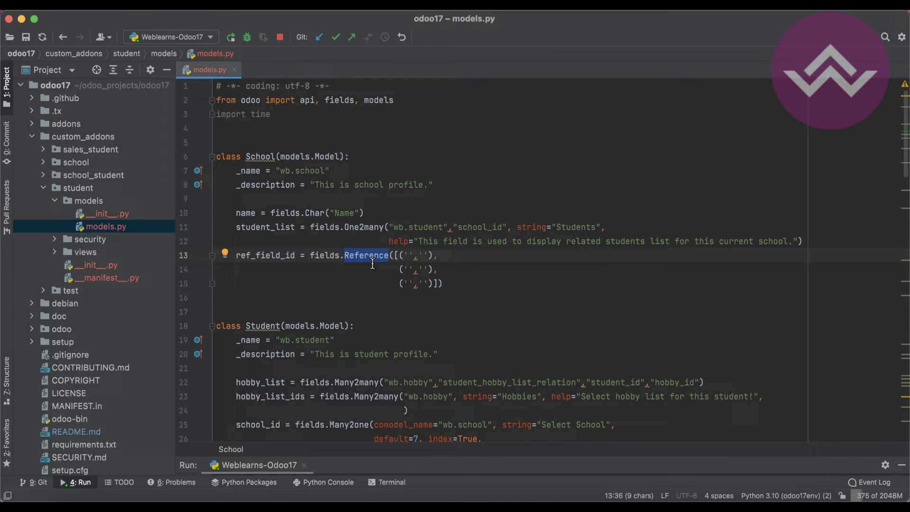
{"action": "left_click", "coordinate": [409, 255]}
{"action": "key", "text": "Down"}
{"action": "key", "text": "Down"}
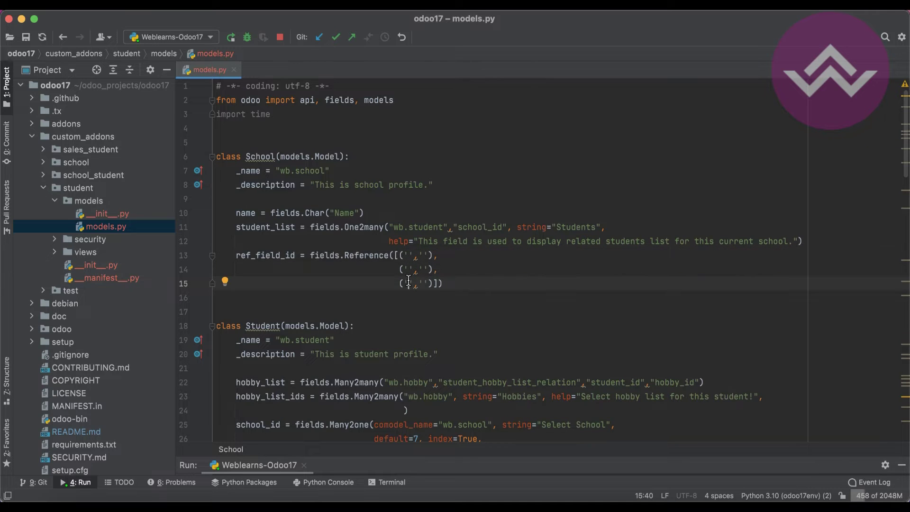
{"action": "left_click_drag", "start_coordinate": [283, 172], "coordinate": [320, 174]}
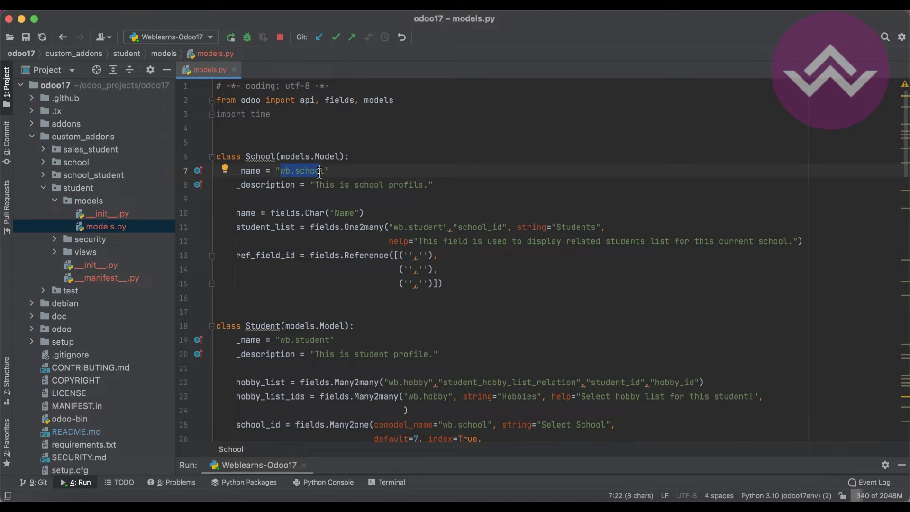
{"action": "left_click_drag", "start_coordinate": [287, 341], "coordinate": [332, 340]}
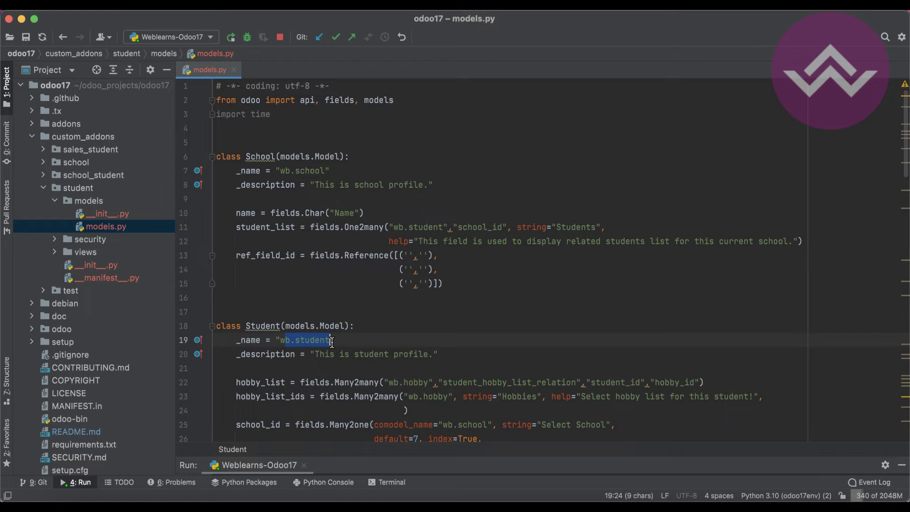
{"action": "scroll", "coordinate": [323, 327], "scroll_direction": "down", "scroll_amount": 15}
{"action": "left_click_drag", "start_coordinate": [282, 322], "coordinate": [322, 321]}
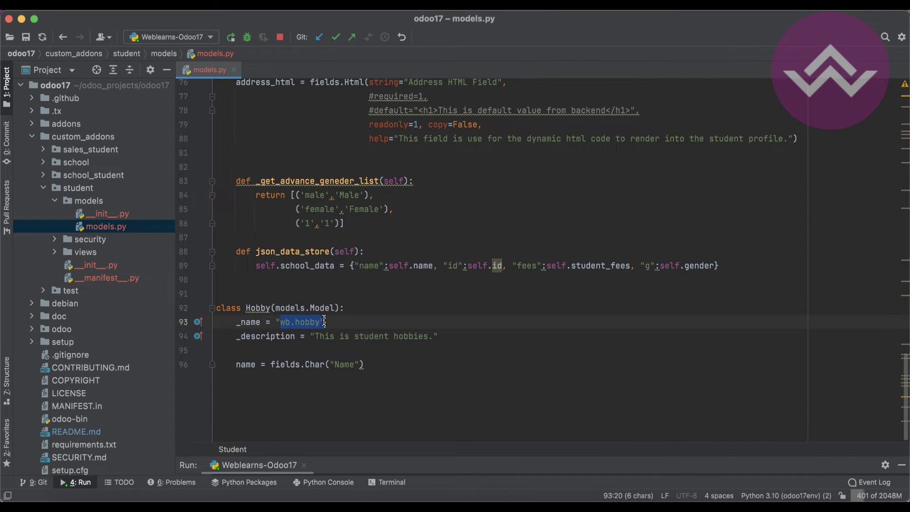
Switch to Odoo in Brave Browser, view the Sales, Invoicing, Purchase and Website apps in turn, and go back from the website preview
{"action": "left_click", "coordinate": [244, 497]}
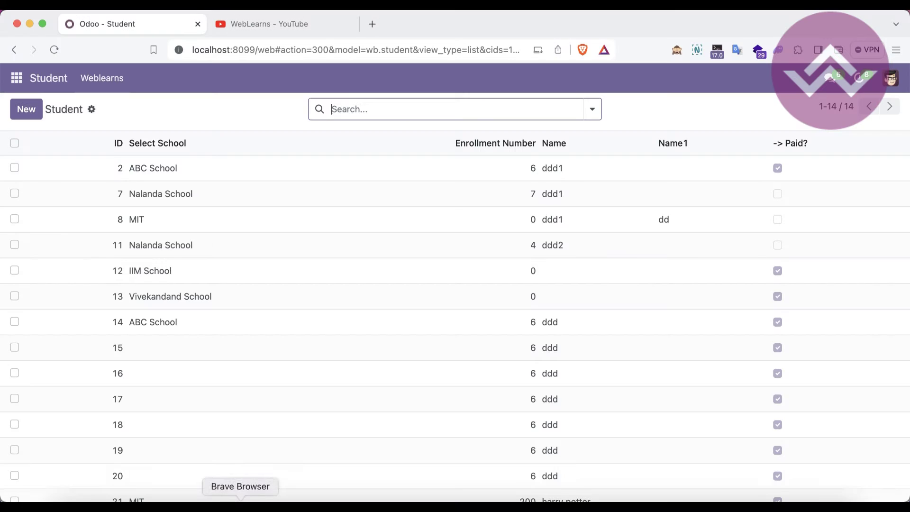
{"action": "left_click", "coordinate": [17, 78]}
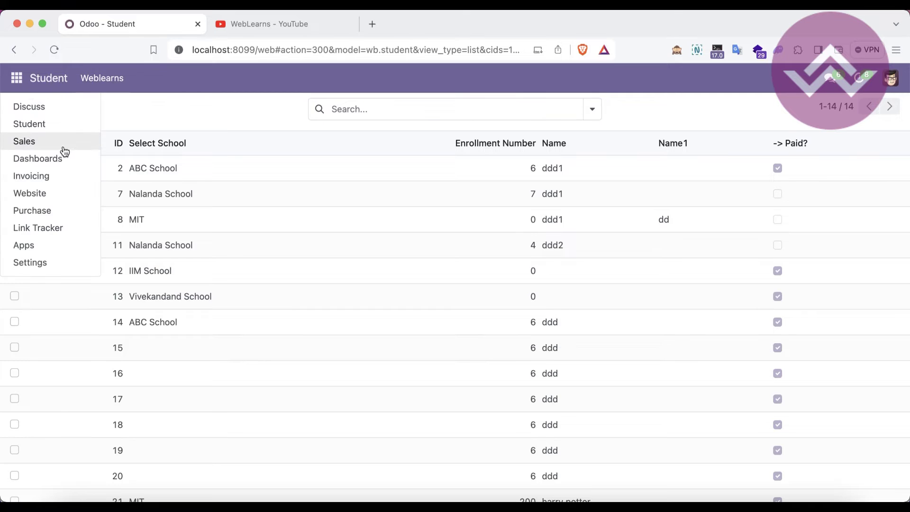
{"action": "left_click", "coordinate": [64, 142]}
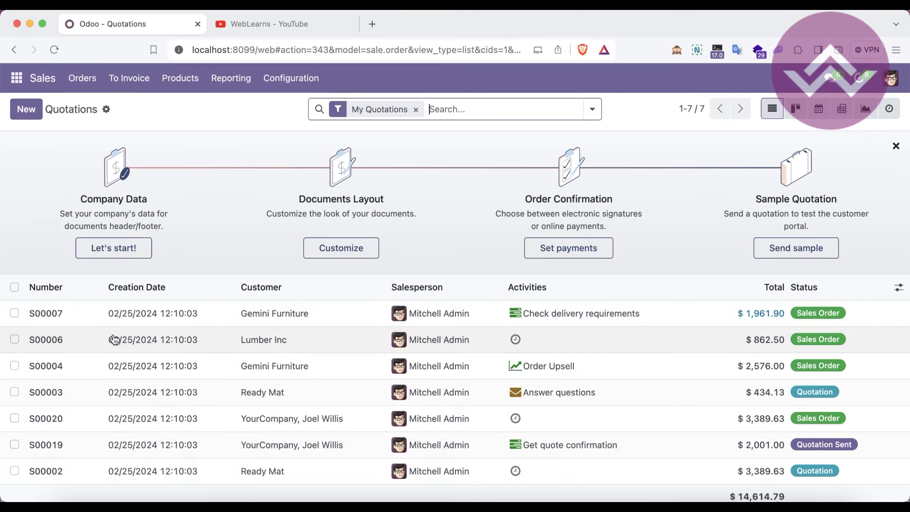
{"action": "left_click", "coordinate": [16, 77]}
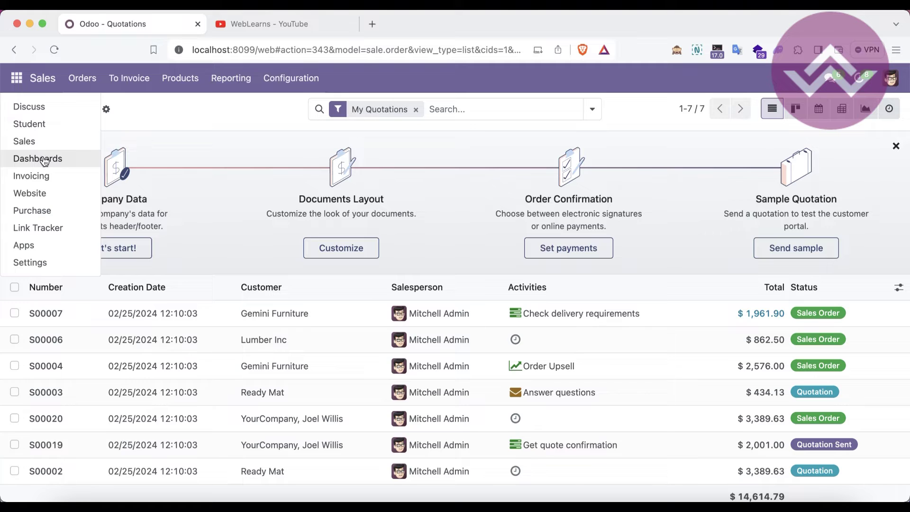
{"action": "left_click", "coordinate": [45, 184]}
{"action": "left_click", "coordinate": [17, 78]}
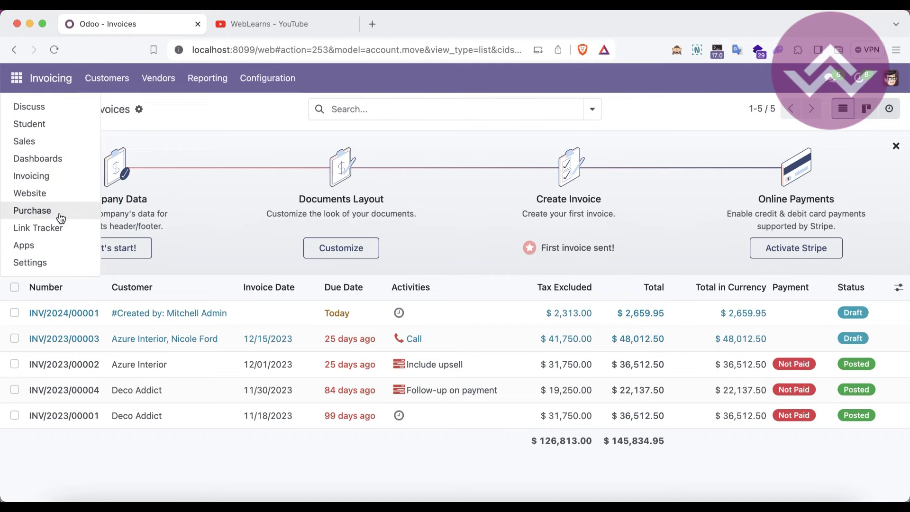
{"action": "left_click", "coordinate": [56, 211]}
{"action": "left_click", "coordinate": [17, 78]}
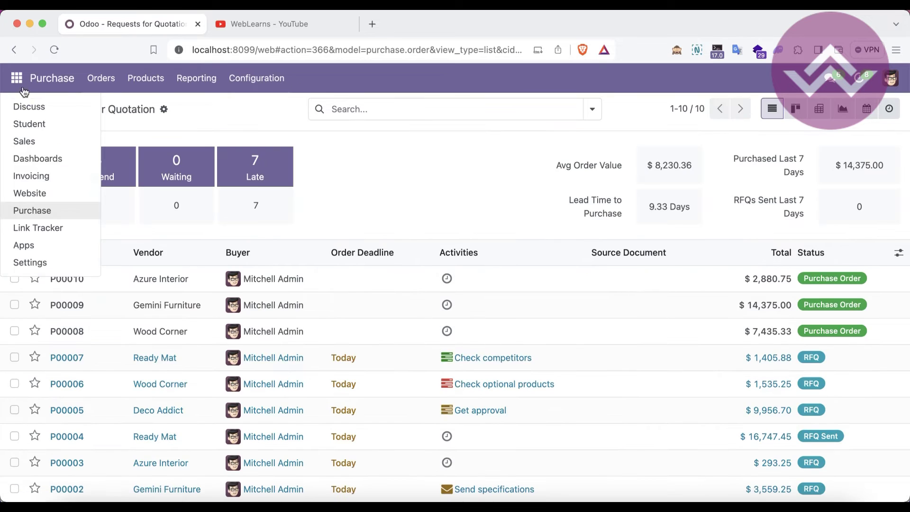
{"action": "left_click", "coordinate": [42, 196]}
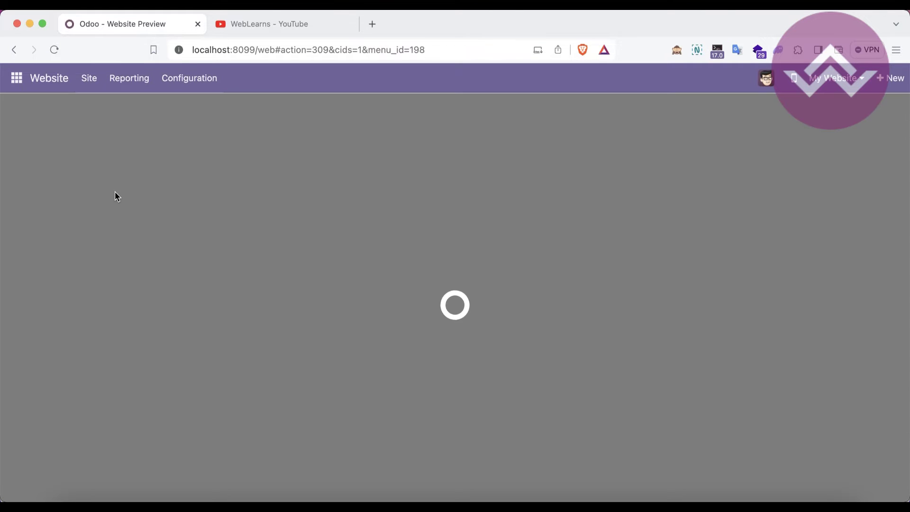
{"action": "left_click", "coordinate": [14, 50]}
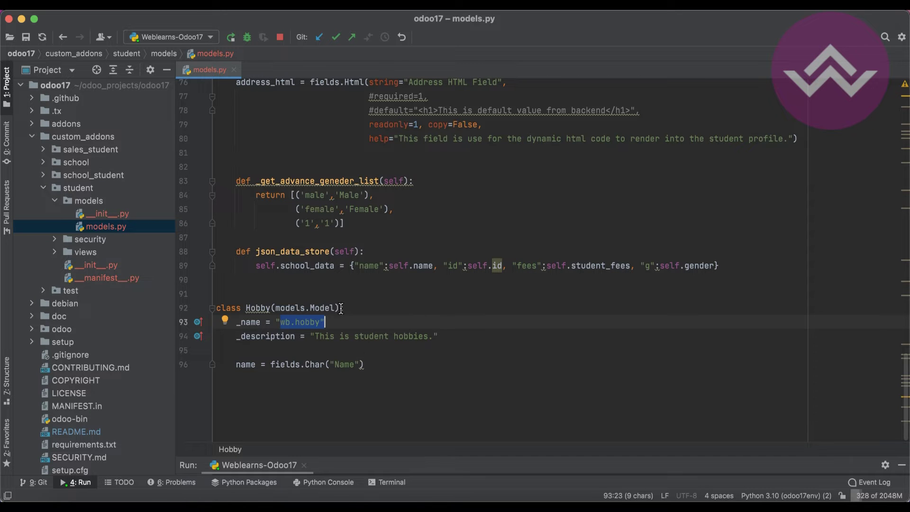
Enter 'wb.school' as the model name in the first Reference tuple of ref_field_id
{"action": "scroll", "coordinate": [369, 280], "scroll_direction": "up", "scroll_amount": 15}
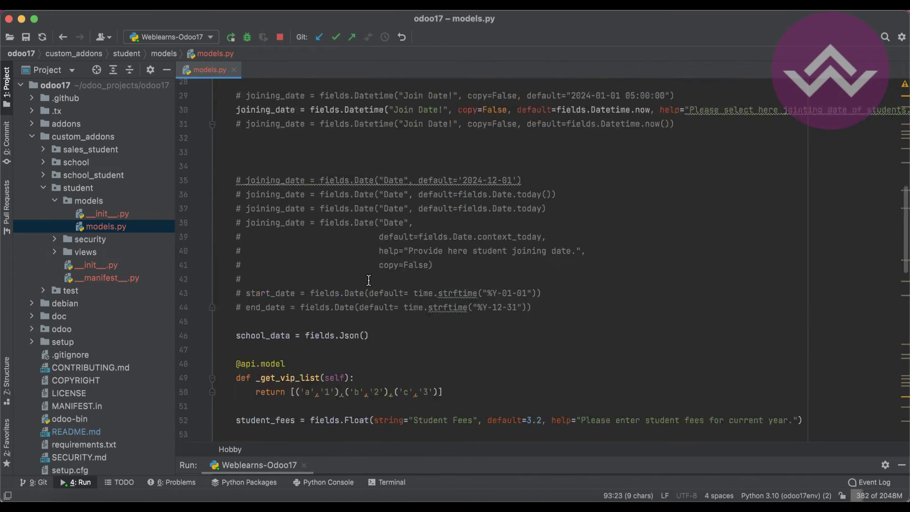
{"action": "scroll", "coordinate": [369, 280], "scroll_direction": "up", "scroll_amount": 8}
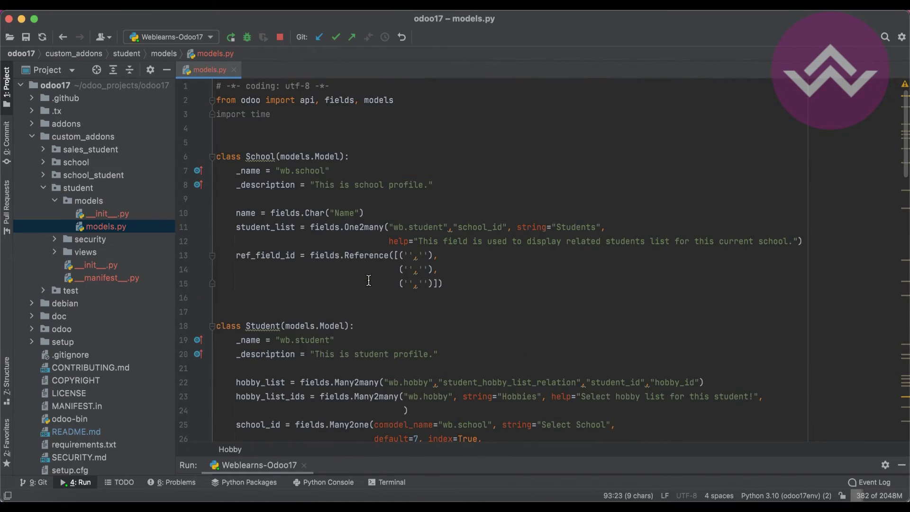
{"action": "left_click", "coordinate": [411, 256]}
{"action": "type", "text": "wb"}
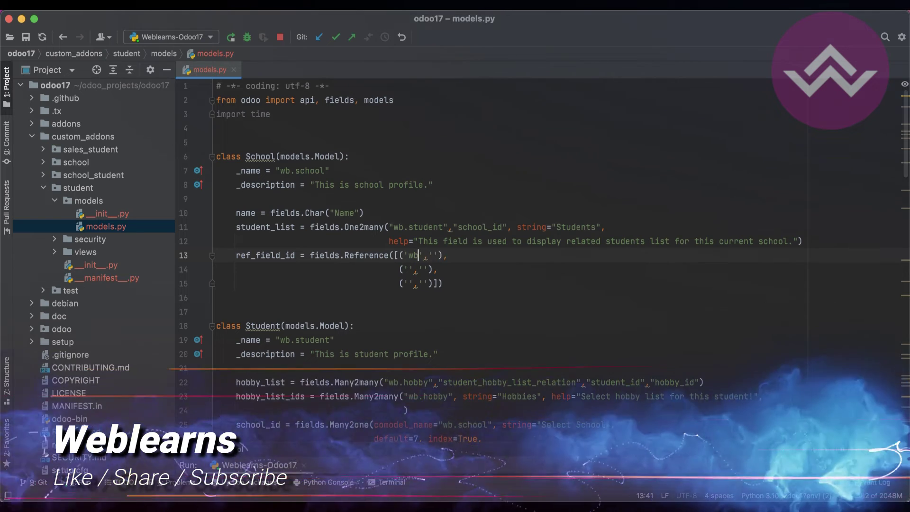
{"action": "type", "text": ".school"}
{"action": "key", "text": "Down"}
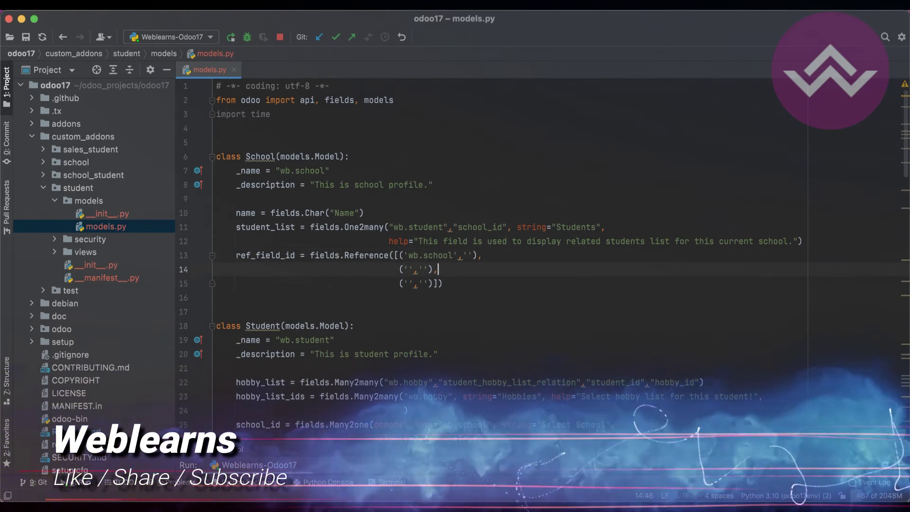
Enter 'wb.student' and 'wb.hobby' as the model names in the second and third Reference tuples
{"action": "left_click", "coordinate": [407, 269]}
{"action": "type", "text": "wb.student"}
{"action": "key", "text": "Down"}
{"action": "key", "text": "Left"}
{"action": "key", "text": "Left"}
{"action": "key", "text": "Left"}
{"action": "key", "text": "Left"}
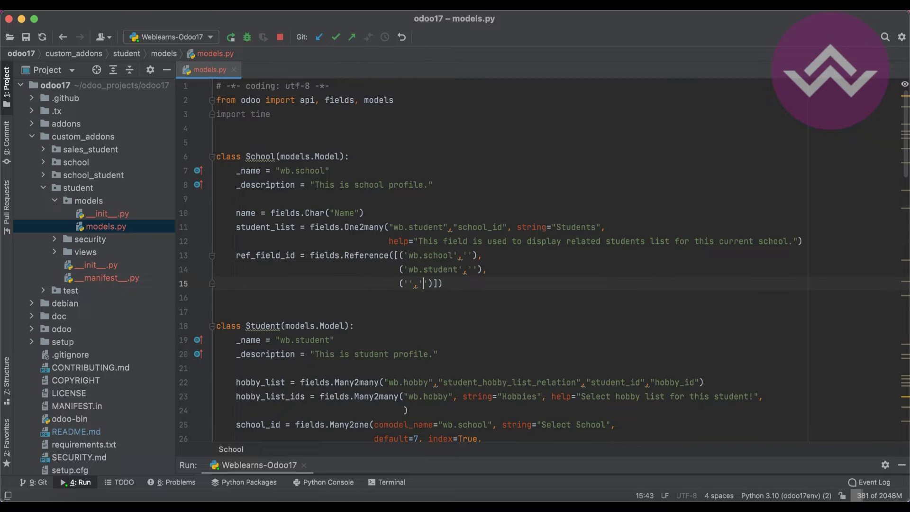
{"action": "key", "text": "Left"}
{"action": "key", "text": "Left"}
{"action": "key", "text": "Left"}
{"action": "type", "text": "wb.hobby"}
Collapse the Student class and compare the Hobby class's _name with the model name in the third Reference tuple
{"action": "left_click", "coordinate": [212, 326]}
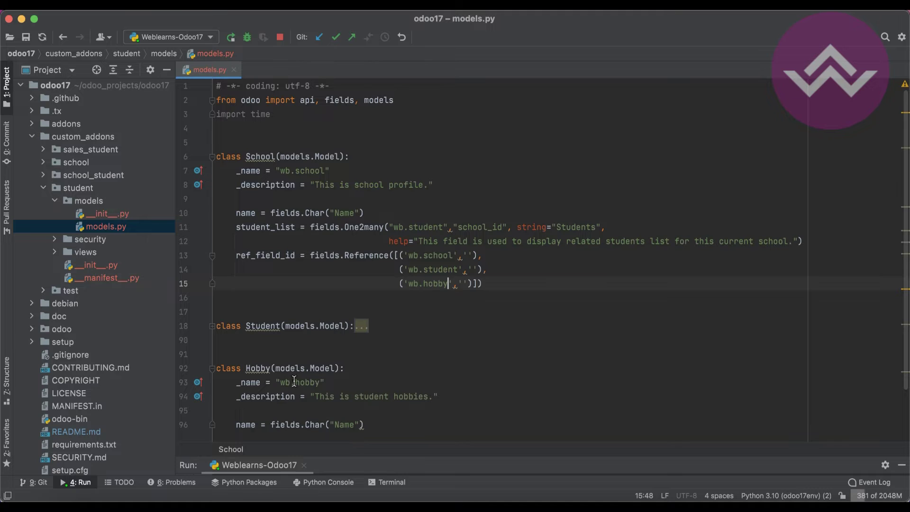
{"action": "left_click_drag", "start_coordinate": [280, 383], "coordinate": [322, 382]}
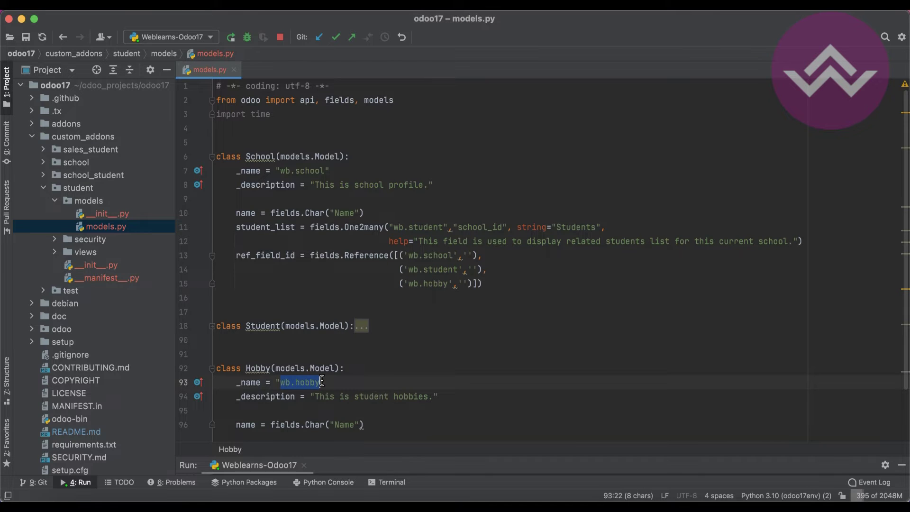
{"action": "left_click_drag", "start_coordinate": [408, 284], "coordinate": [449, 284]}
{"action": "left_click", "coordinate": [449, 284]}
Add a fourth empty tuple ('','') after the wb.hobby tuple, with the closing brackets on their own line
{"action": "left_click", "coordinate": [472, 284]}
{"action": "type", "text": ","}
{"action": "key", "text": "Return"}
{"action": "type", "text": "()'',''"}
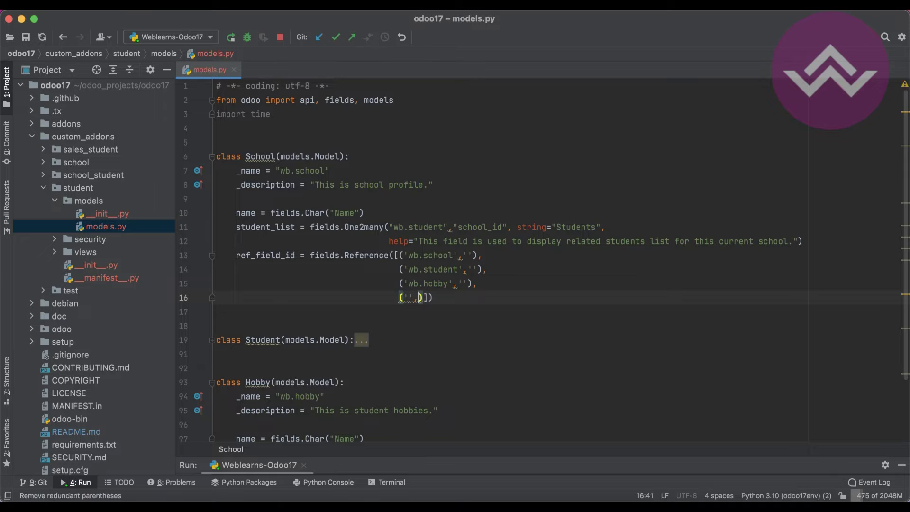
{"action": "key", "text": "Return"}
{"action": "key", "text": "Up"}
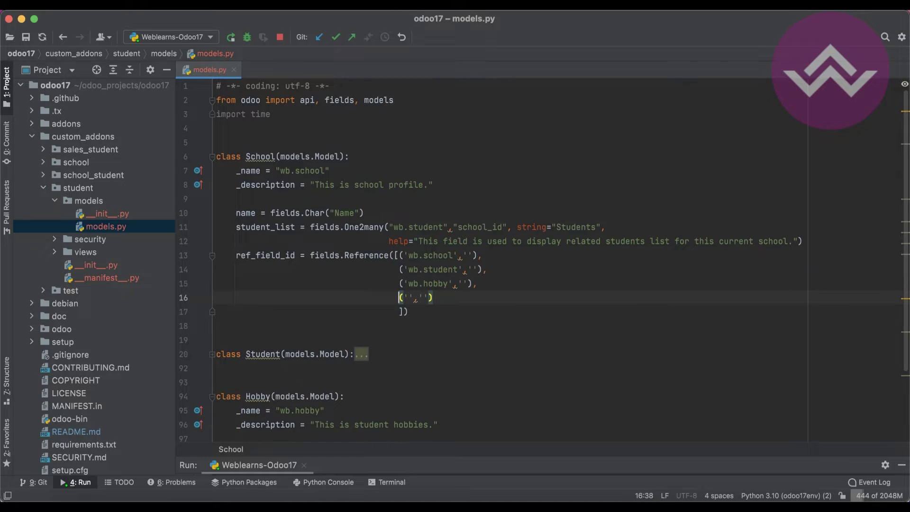
{"action": "scroll", "coordinate": [561, 246], "scroll_direction": "down", "scroll_amount": 2}
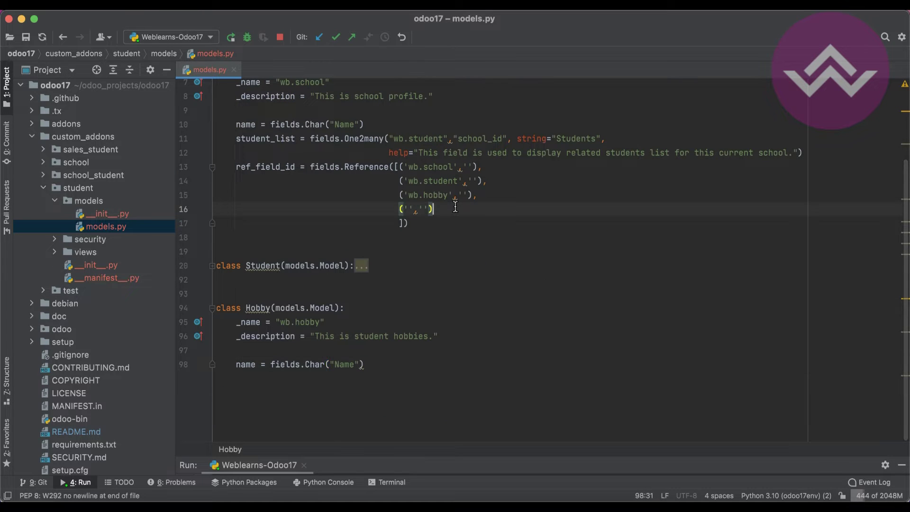
Put a comma after the fourth tuple and add two more empty ('', '') tuples on separate lines below it
{"action": "key", "text": "shift+End"}
{"action": "key", "text": "Right"}
{"action": "type", "text": ","}
{"action": "key", "text": "Return"}
{"action": "type", "text": "('', '')"}
{"action": "key", "text": "Return"}
{"action": "type", "text": "('', '')"}
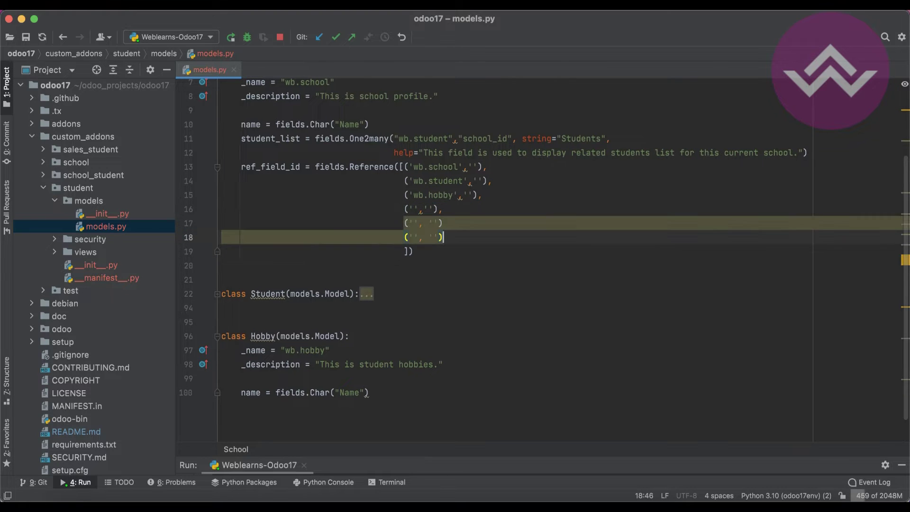
Enter 'sale.order' as the model name in the fourth Reference tuple
{"action": "left_click", "coordinate": [412, 204]}
{"action": "type", "text": "sale"}
{"action": "type", "text": ".order"}
{"action": "key", "text": "Right"}
{"action": "key", "text": "Down"}
Enter 'account.move' and 'purchase.order' as the model names in the fifth and sixth Reference tuples
{"action": "left_click", "coordinate": [420, 223]}
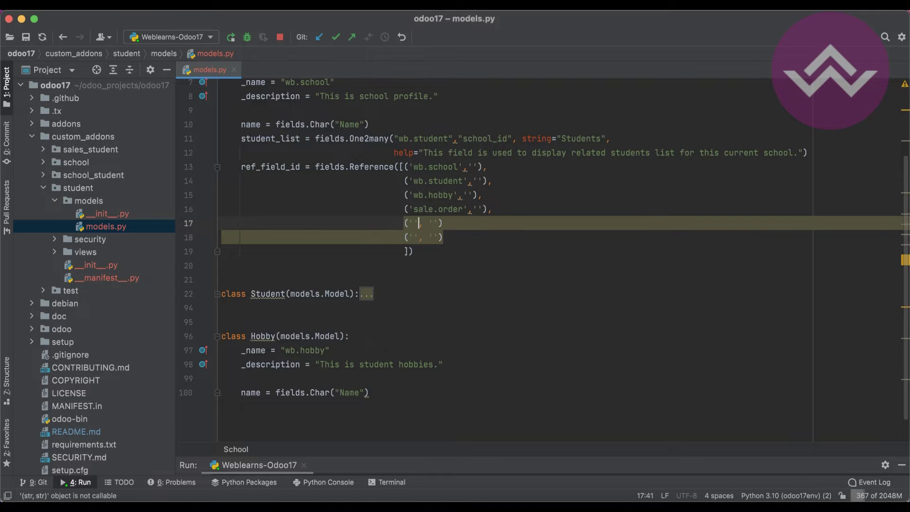
{"action": "type", "text": "account.move"}
{"action": "key", "text": "Down"}
{"action": "key", "text": "Left"}
{"action": "key", "text": "Left"}
{"action": "type", "text": "purchase.order"}
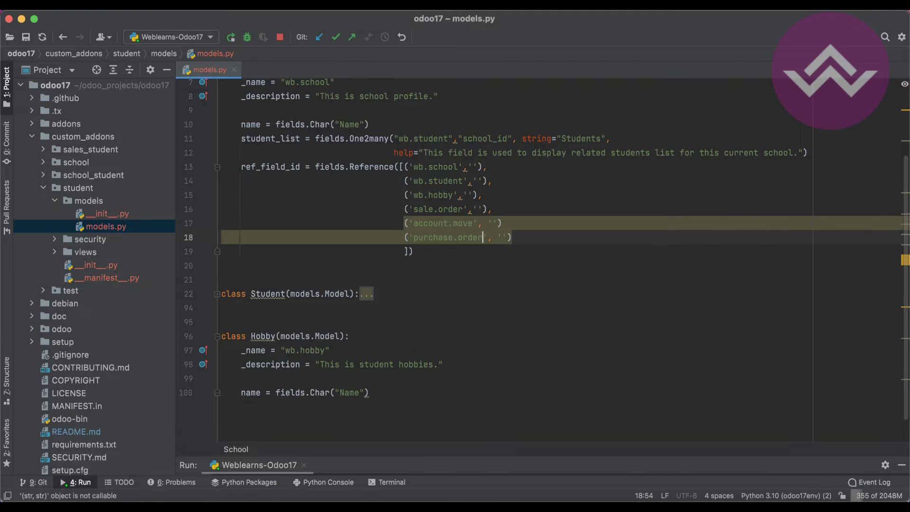
{"action": "left_click_drag", "start_coordinate": [404, 210], "coordinate": [518, 239]}
{"action": "left_click", "coordinate": [439, 211]}
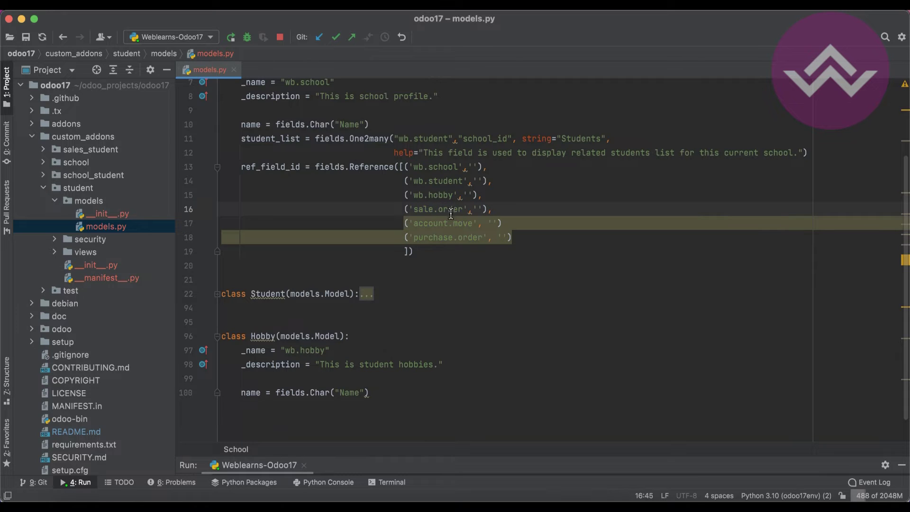
Enter 'School' as the display label in the wb.school tuple
{"action": "left_click", "coordinate": [476, 167]}
{"action": "type", "text": "School"}
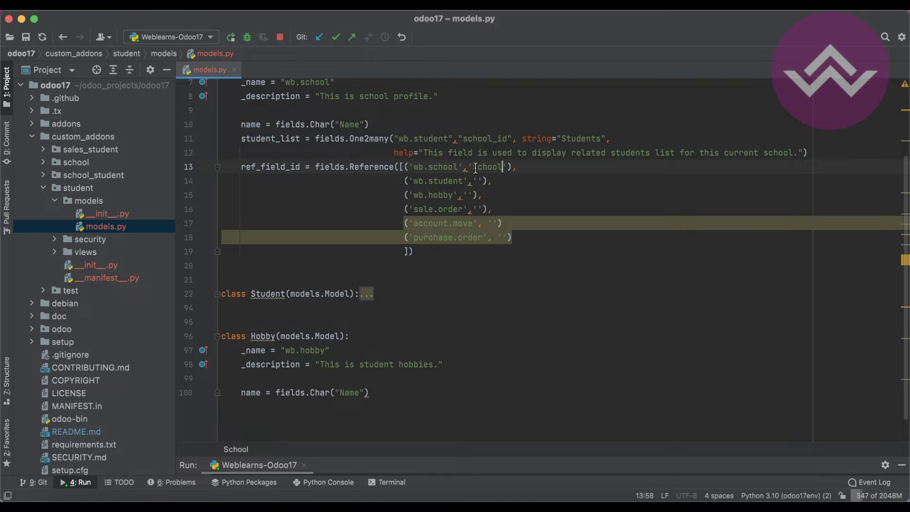
{"action": "left_click_drag", "start_coordinate": [472, 167], "coordinate": [504, 167]}
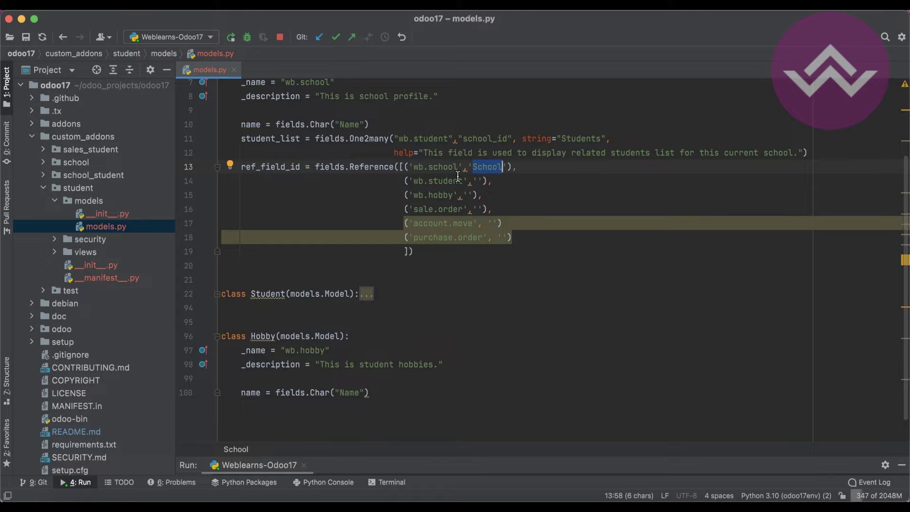
{"action": "left_click_drag", "start_coordinate": [420, 167], "coordinate": [436, 167]}
{"action": "left_click_drag", "start_coordinate": [266, 167], "coordinate": [286, 165]}
Enter the labels 'Student' and 'Hobby' in the wb.student and wb.hobby tuples
{"action": "left_click", "coordinate": [478, 180]}
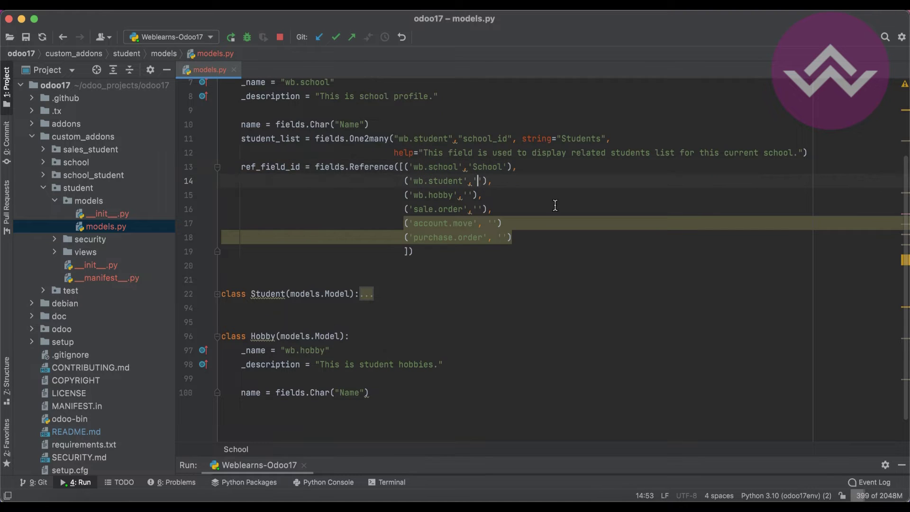
{"action": "type", "text": "Student"}
{"action": "key", "text": "Down"}
{"action": "left_click", "coordinate": [468, 195]}
{"action": "type", "text": "Ho"}
Enter the labels 'Sale', 'Invoice' and 'Purchase' in the sale.order, account.move and purchase.order tuples
{"action": "left_click", "coordinate": [485, 209]}
{"action": "key", "text": "Left"}
{"action": "type", "text": "Sale"}
{"action": "key", "text": "Down"}
{"action": "key", "text": "Left"}
{"action": "type", "text": "Inv"}
{"action": "key", "text": "Down"}
{"action": "key", "text": "Left"}
{"action": "type", "text": "Purchase"}
{"action": "key", "text": "Down"}
{"action": "key", "text": "Left"}
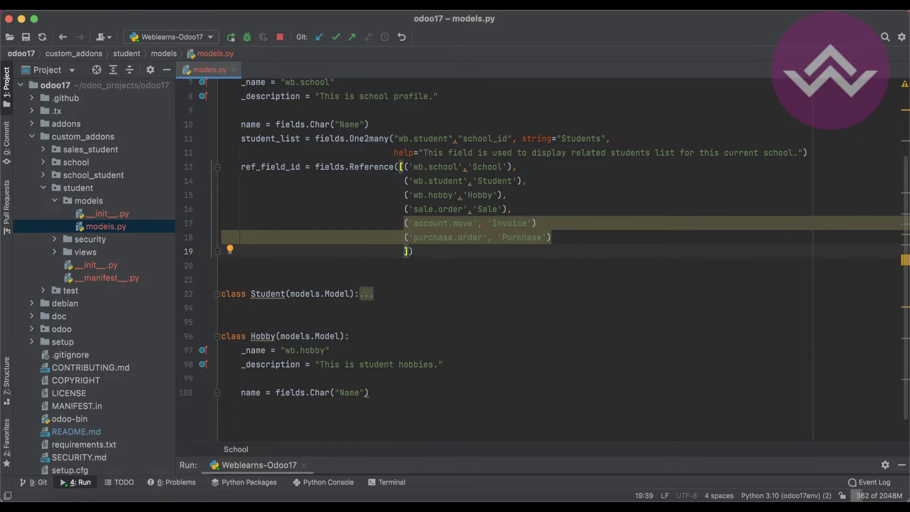
Examine the whole list of model and label tuples in the Reference field
{"action": "key", "text": "shift+Up"}
{"action": "key", "text": "shift+Up"}
{"action": "key", "text": "shift+Up"}
{"action": "key", "text": "shift+Up"}
{"action": "key", "text": "shift+Up"}
{"action": "key", "text": "shift+Up"}
{"action": "key", "text": "shift+Left"}
{"action": "key", "text": "shift+Left"}
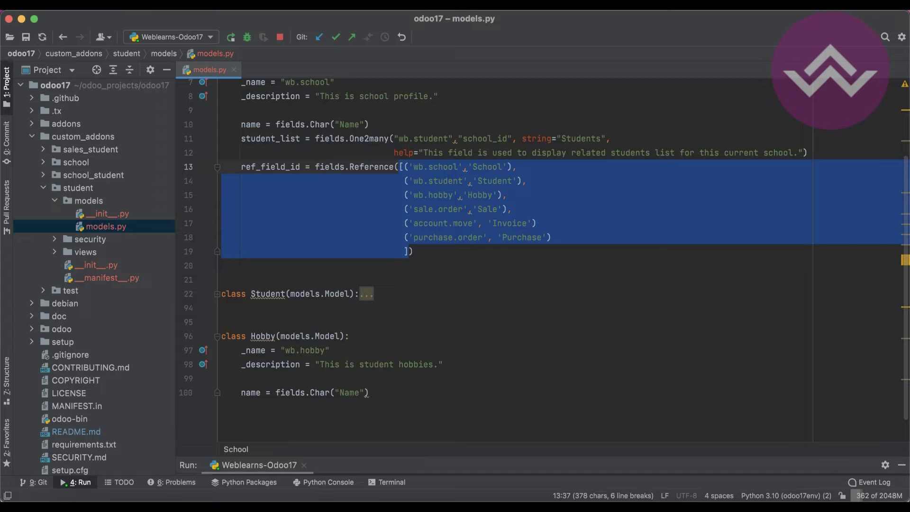
{"action": "left_click", "coordinate": [425, 198]}
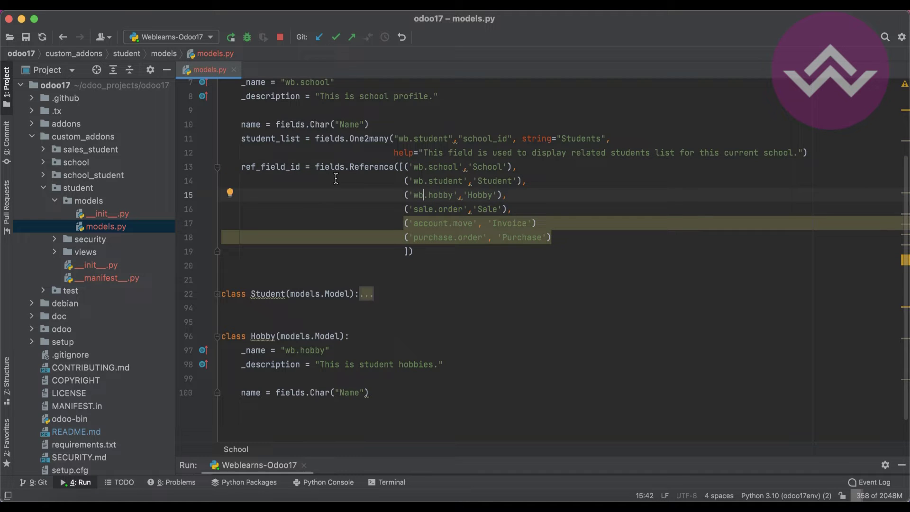
Select the ref_field_id field name and open school_view.xml from the student module's views folder
{"action": "double_click", "coordinate": [280, 166]}
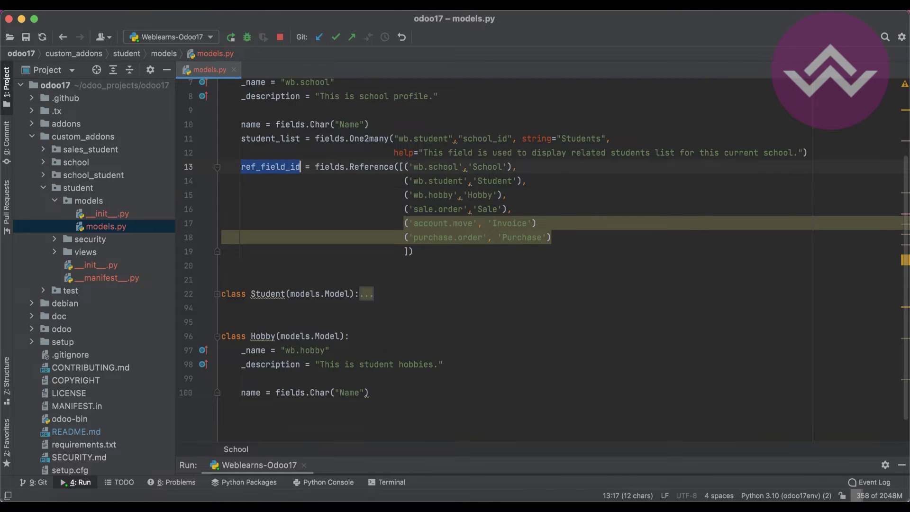
{"action": "double_click", "coordinate": [107, 253]}
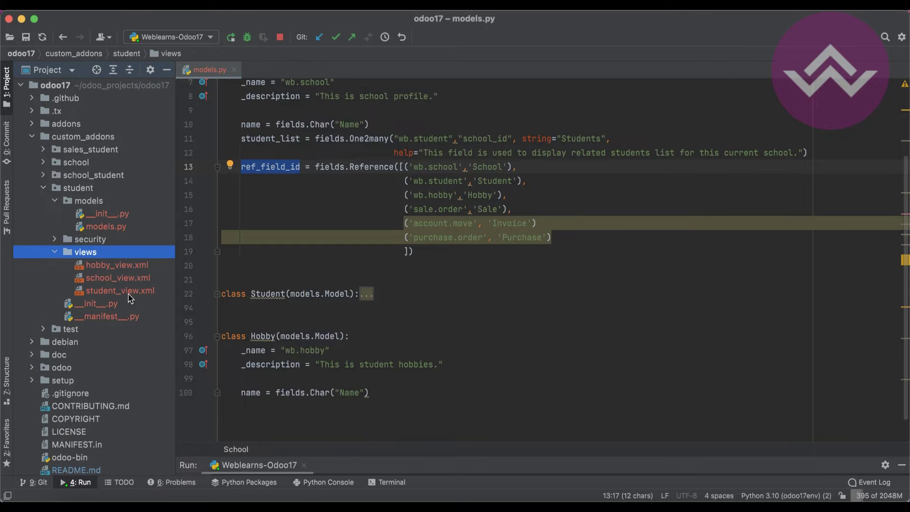
{"action": "double_click", "coordinate": [124, 280]}
{"action": "scroll", "coordinate": [384, 301], "scroll_direction": "down", "scroll_amount": 3}
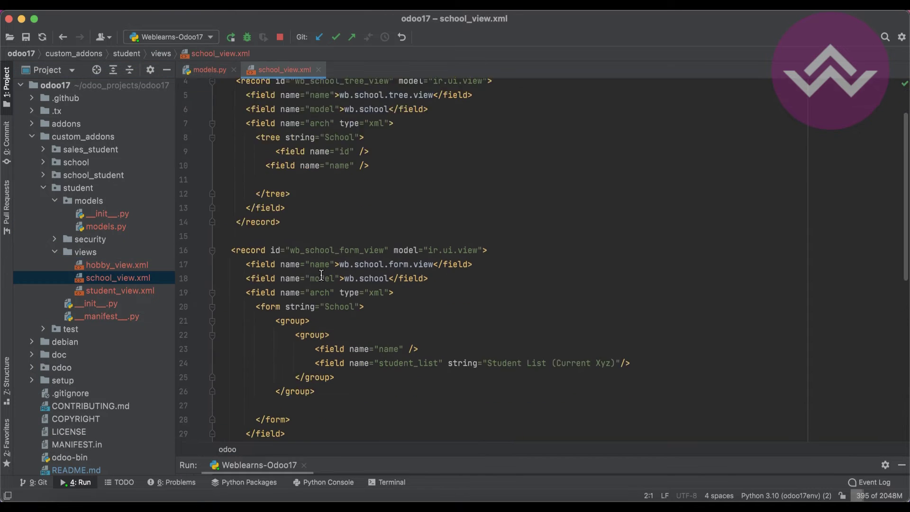
Add a ref_field_id field below name in the School form view and comment out the student_list field
{"action": "left_click", "coordinate": [445, 291]}
{"action": "key", "text": "Return"}
{"action": "type", "text": "<field na"}
{"action": "type", "text": "me=\"ref_field_id\" "}
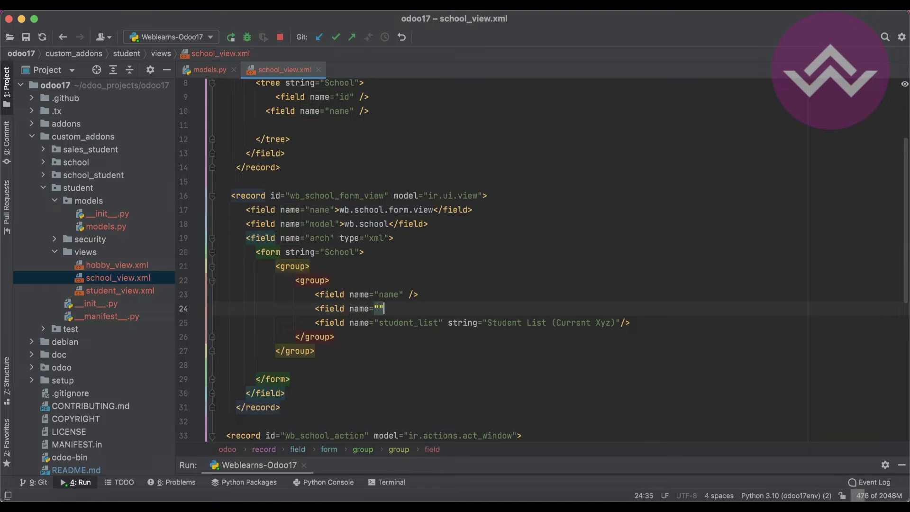
{"action": "type", "text": "/>"}
{"action": "key", "text": "Down"}
{"action": "key", "text": "super+slash"}
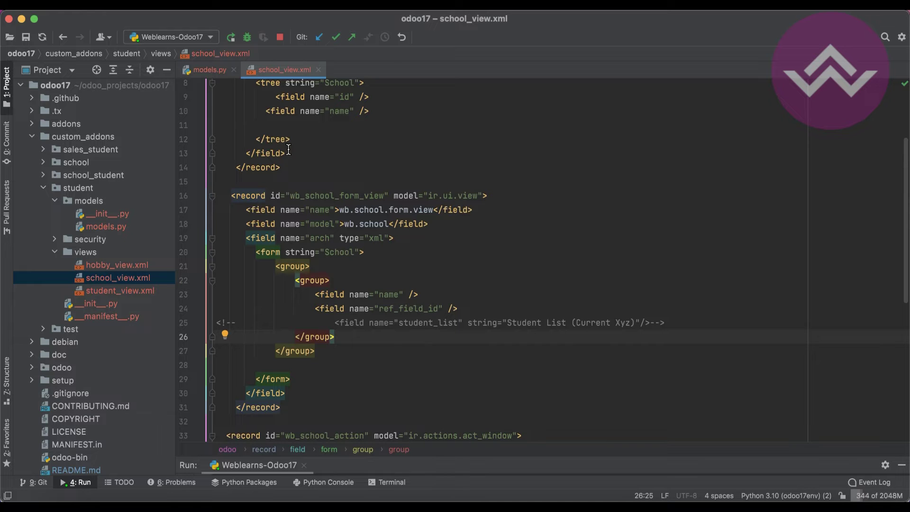
Add the -u option to the Weblearns-Odoo17 run configuration's parameters and restart the Odoo server
{"action": "left_click", "coordinate": [91, 189]}
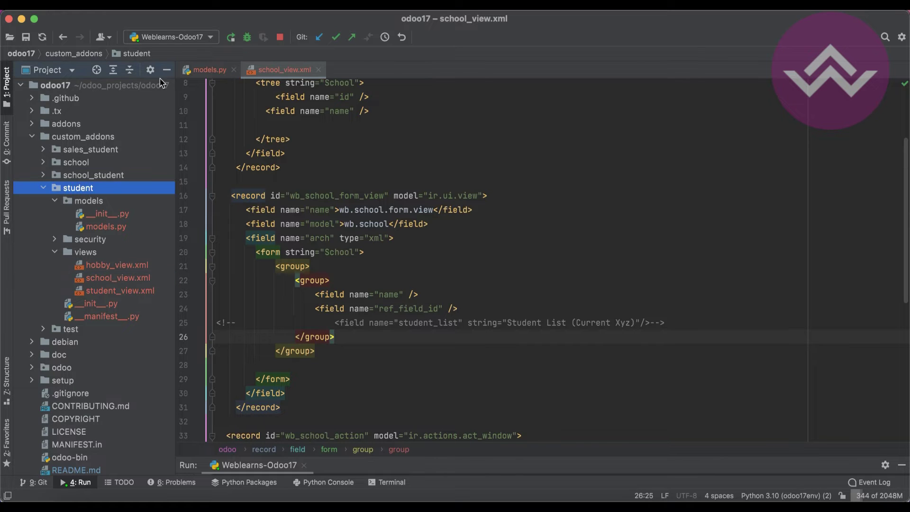
{"action": "left_click", "coordinate": [182, 37]}
{"action": "left_click", "coordinate": [183, 56]}
{"action": "left_click", "coordinate": [661, 152]}
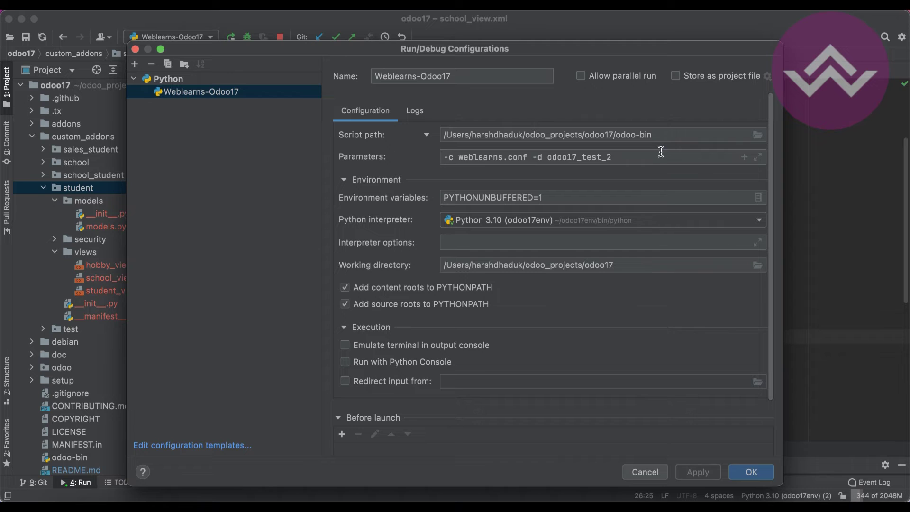
{"action": "type", "text": "-u"}
{"action": "key", "text": "Return"}
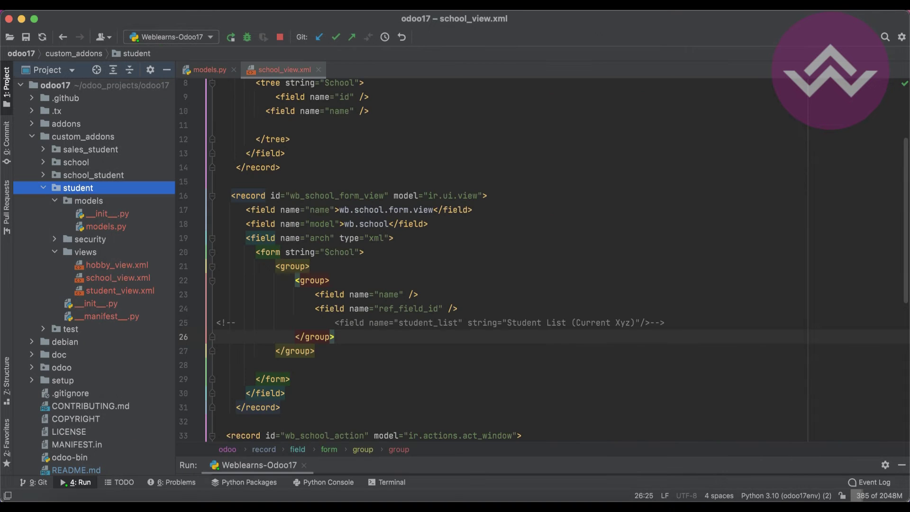
{"action": "left_click", "coordinate": [280, 37]}
{"action": "left_click", "coordinate": [231, 39]}
Switch to Odoo in Brave Browser, open the Student app and reload the page
{"action": "key", "text": "super+Tab"}
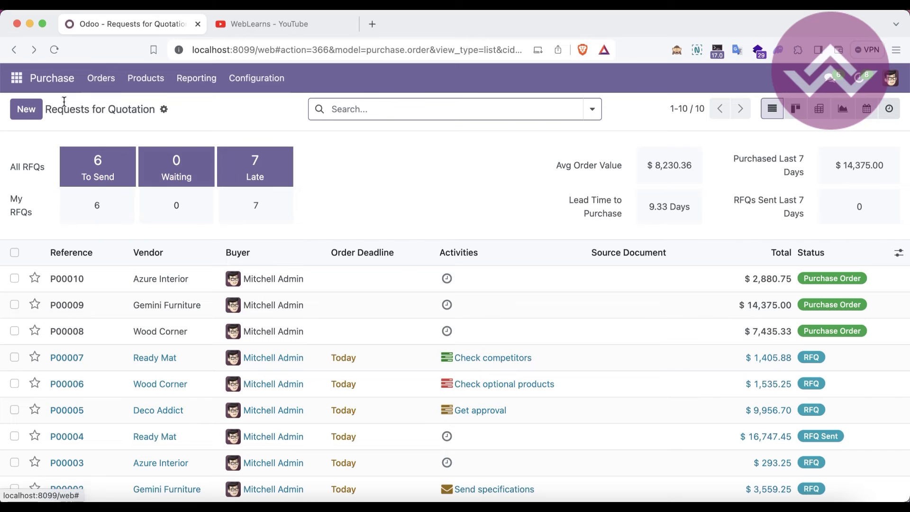
{"action": "left_click", "coordinate": [13, 78]}
{"action": "left_click", "coordinate": [24, 124]}
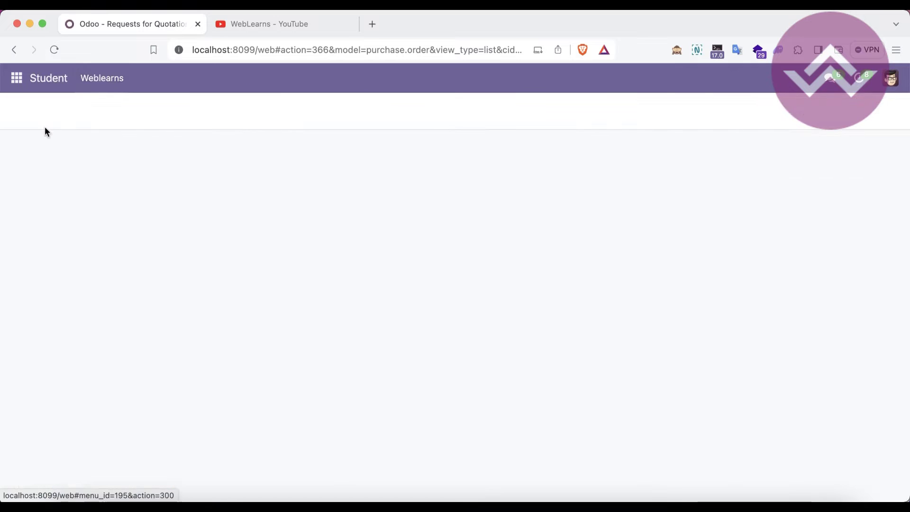
{"action": "left_click", "coordinate": [53, 51]}
Switch to PyCharm, enlarge the Weblearns-Odoo17 run console and examine the last error in its traceback
{"action": "left_click", "coordinate": [187, 505]}
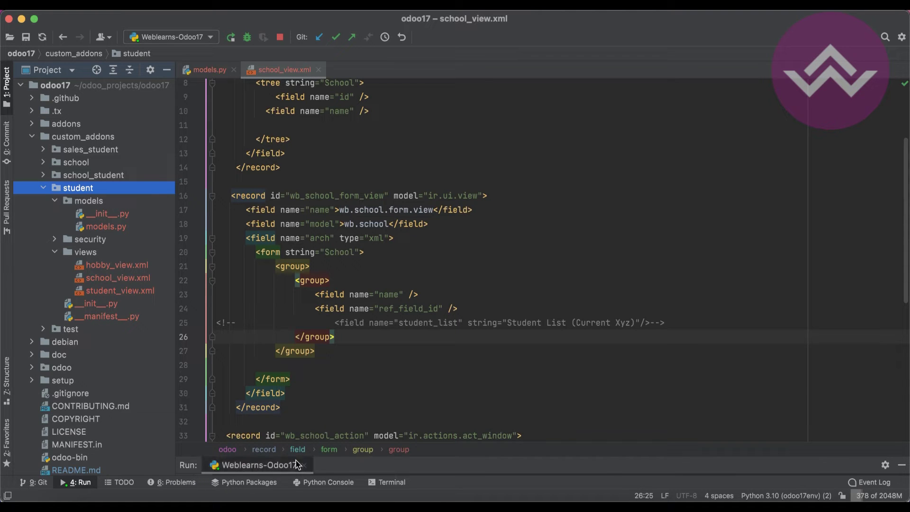
{"action": "left_click", "coordinate": [348, 459]}
{"action": "left_click_drag", "start_coordinate": [371, 445], "coordinate": [383, 253]}
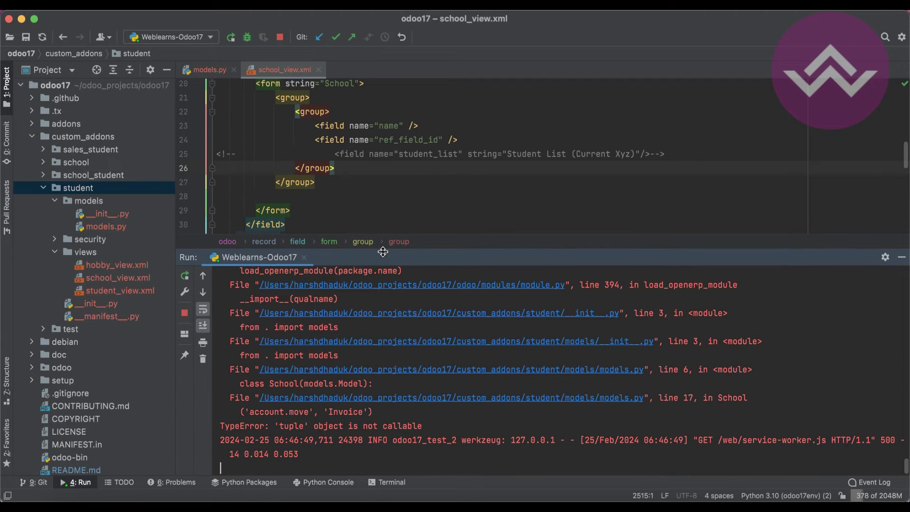
{"action": "left_click_drag", "start_coordinate": [429, 430], "coordinate": [235, 427]}
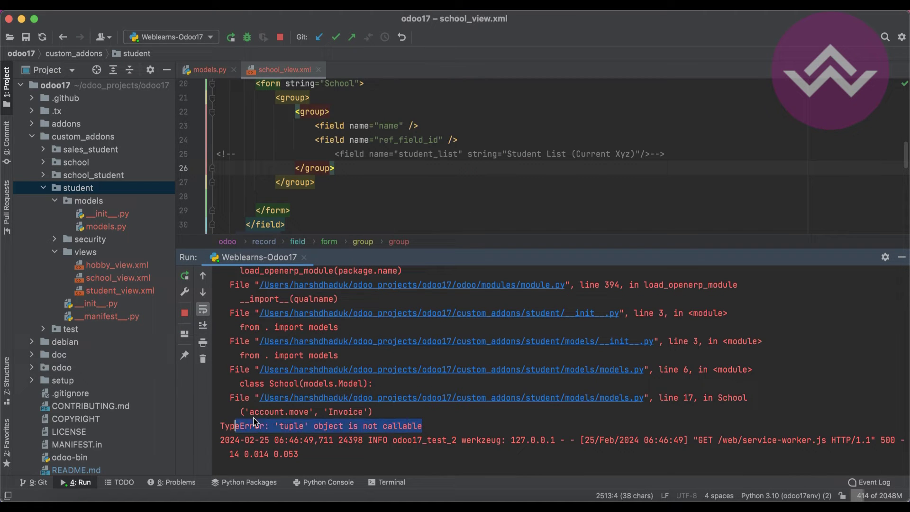
Open the models.py line given in the traceback and add a comma after the ('account.move', 'Invoice') tuple
{"action": "left_click", "coordinate": [500, 398]}
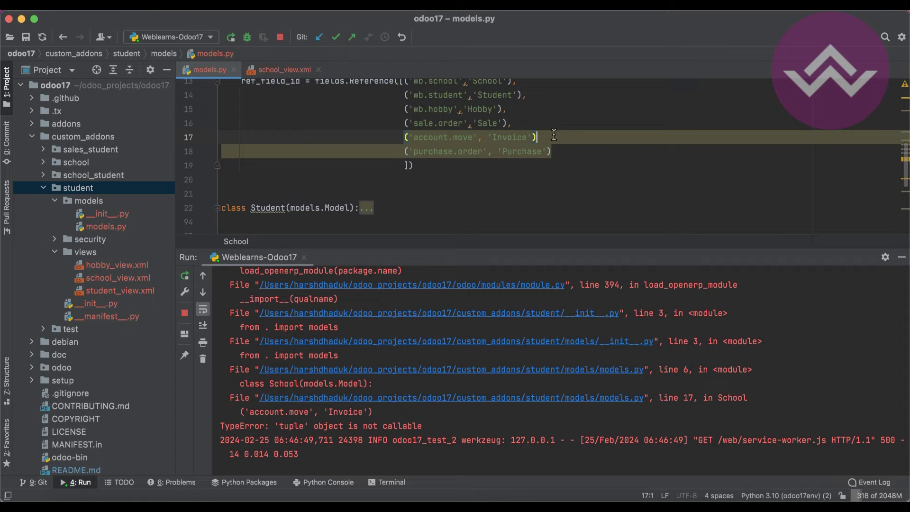
{"action": "key", "text": "End"}
{"action": "type", "text": ","}
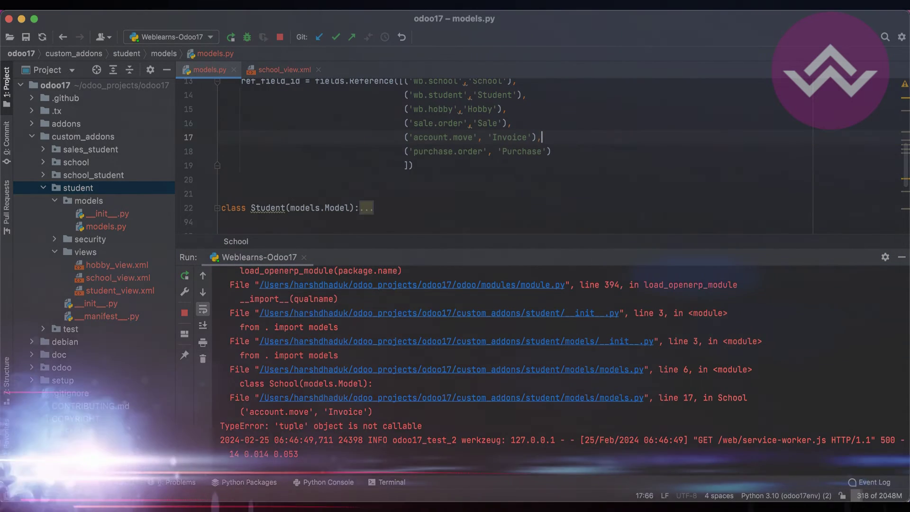
Restart the Weblearns-Odoo17 server, then switch to Brave Browser and reload the Odoo page
{"action": "left_click", "coordinate": [231, 37]}
{"action": "left_click_drag", "start_coordinate": [423, 249], "coordinate": [419, 446]}
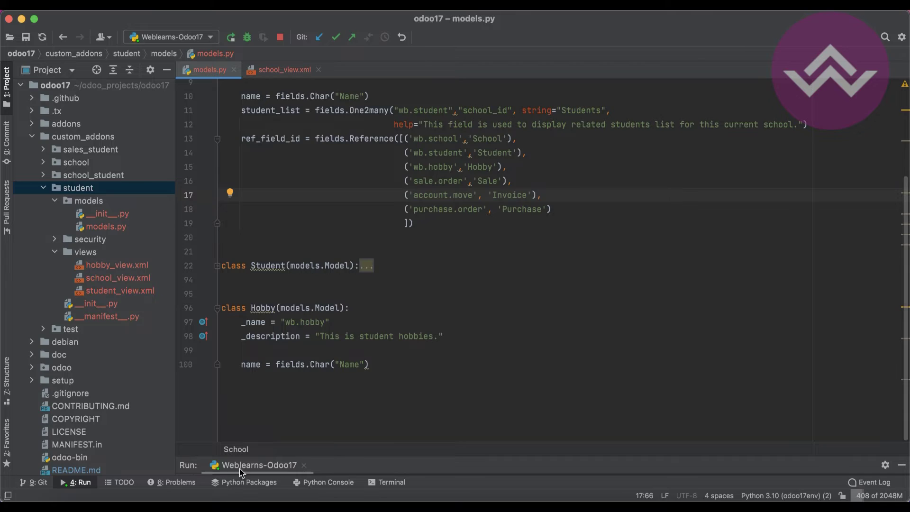
{"action": "left_click", "coordinate": [241, 496]}
{"action": "left_click", "coordinate": [54, 49]}
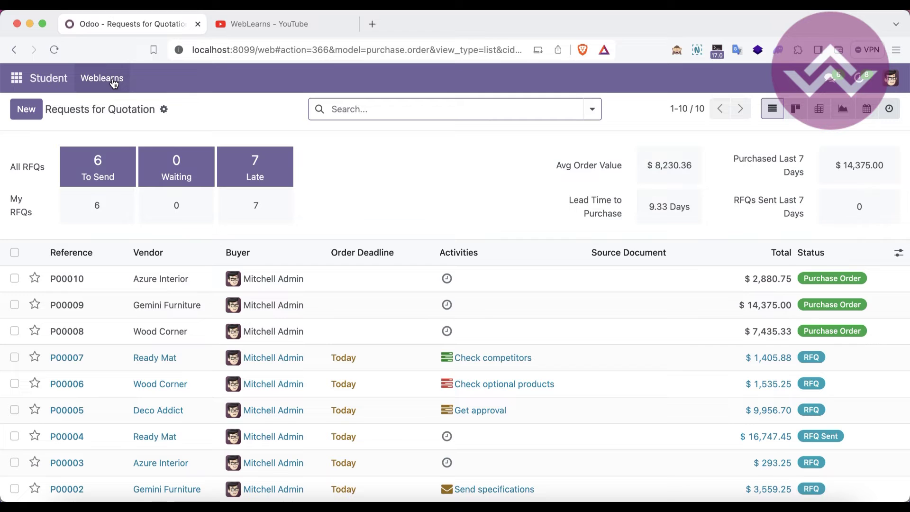
Open the Nalanda School record from the School list, examine the models offered by Ref Field and return to the list
{"action": "left_click", "coordinate": [114, 79]}
{"action": "left_click", "coordinate": [115, 123]}
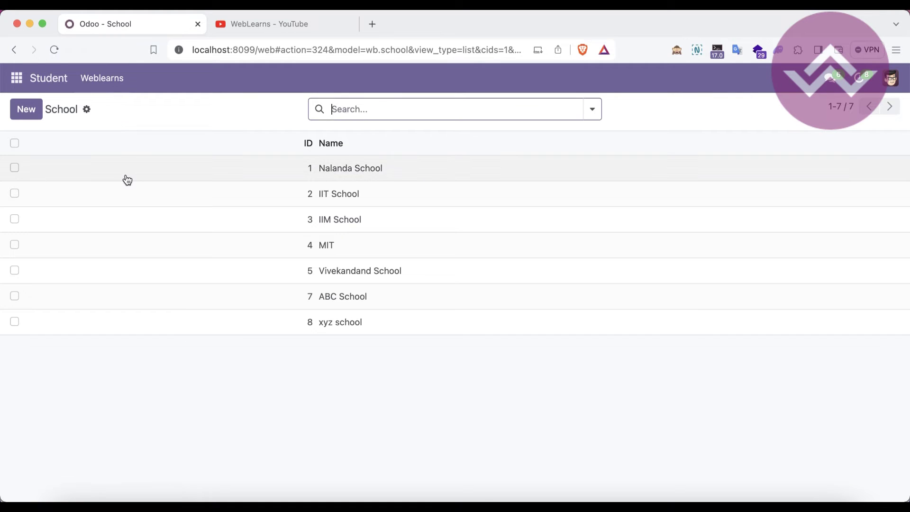
{"action": "left_click", "coordinate": [127, 175]}
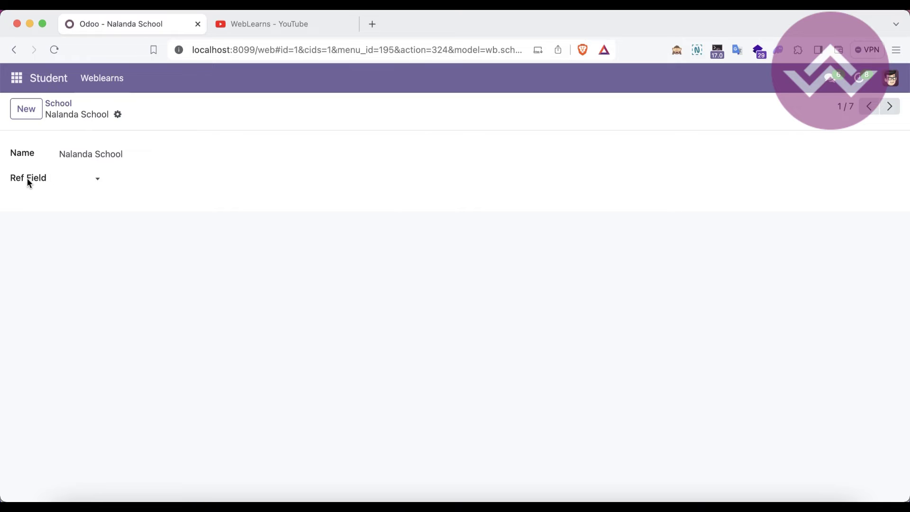
{"action": "left_click", "coordinate": [89, 182]}
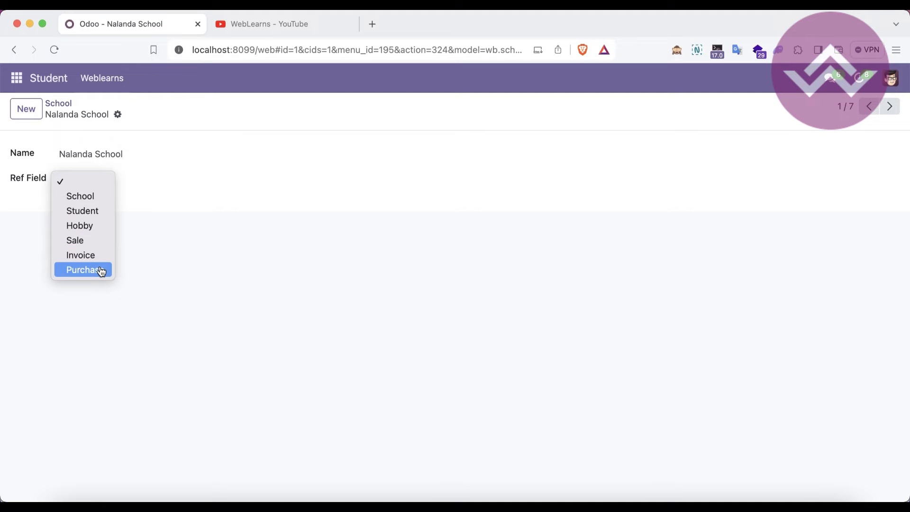
{"action": "left_click", "coordinate": [210, 274]}
{"action": "left_click", "coordinate": [61, 103]}
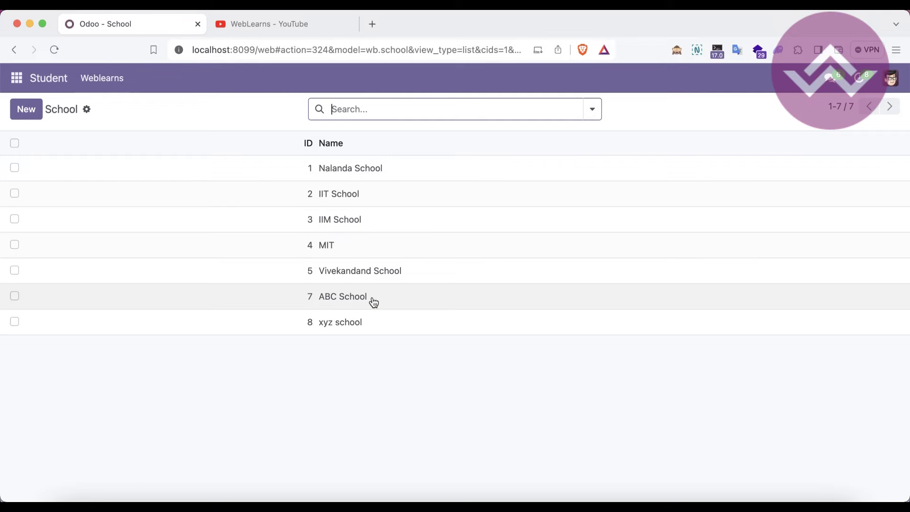
Review the records in the School, Student and Hobby lists of the Weblearns menu
{"action": "left_click", "coordinate": [99, 78]}
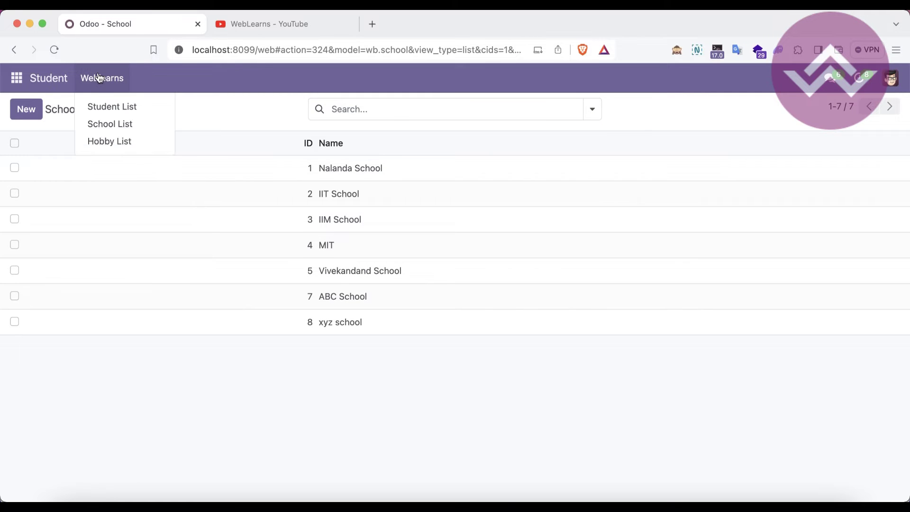
{"action": "left_click", "coordinate": [111, 123]}
{"action": "left_click", "coordinate": [103, 78]}
{"action": "left_click", "coordinate": [107, 102]}
{"action": "scroll", "coordinate": [260, 331], "scroll_direction": "down", "scroll_amount": 1}
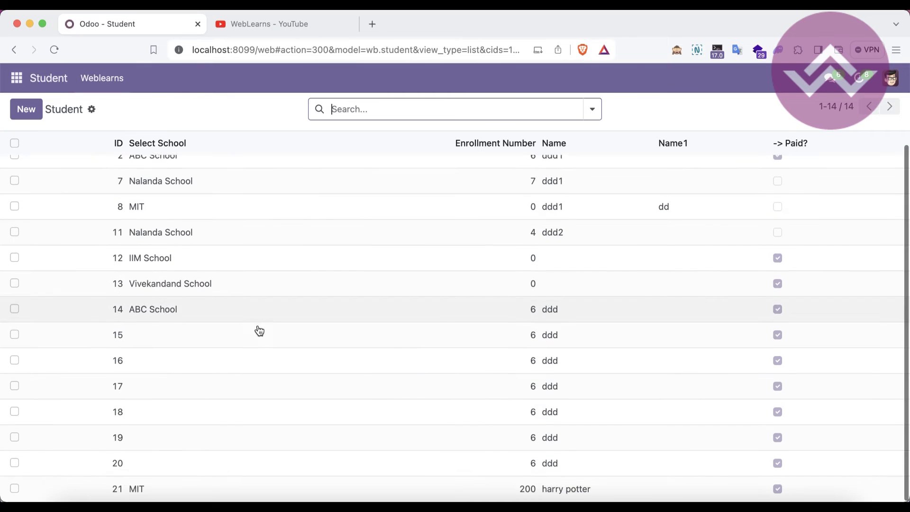
{"action": "scroll", "coordinate": [259, 331], "scroll_direction": "up", "scroll_amount": 1}
{"action": "left_click", "coordinate": [102, 78]}
{"action": "left_click", "coordinate": [123, 148]}
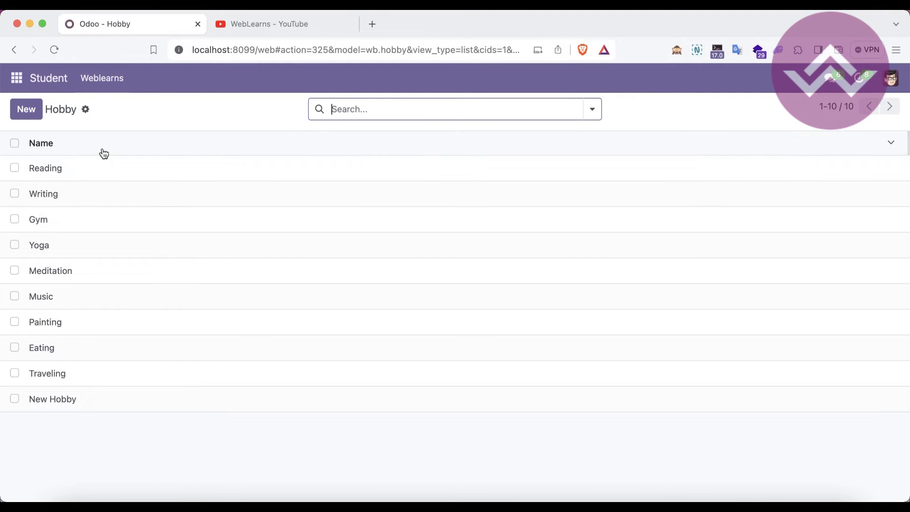
Reopen the Nalanda School record, set Ref Field's model to School and list the selectable school records
{"action": "left_click", "coordinate": [104, 89]}
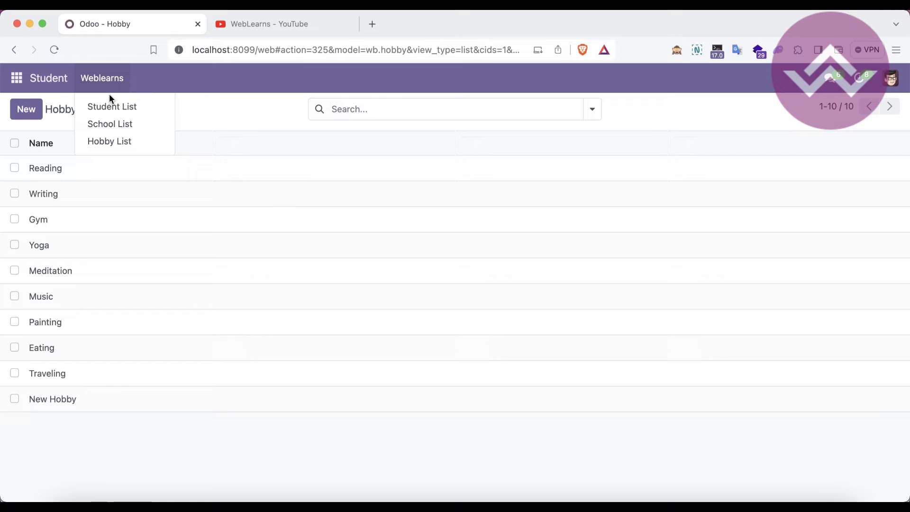
{"action": "left_click", "coordinate": [116, 124]}
{"action": "left_click", "coordinate": [161, 174]}
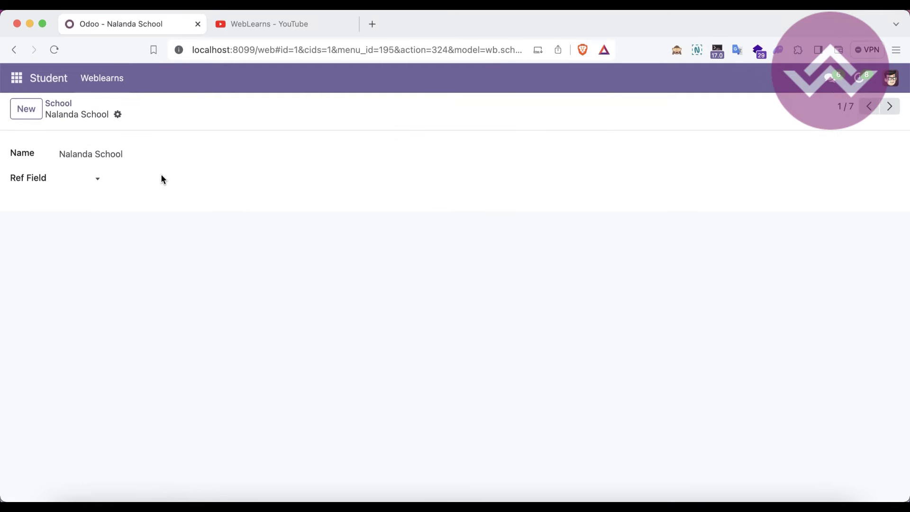
{"action": "left_click", "coordinate": [81, 183]}
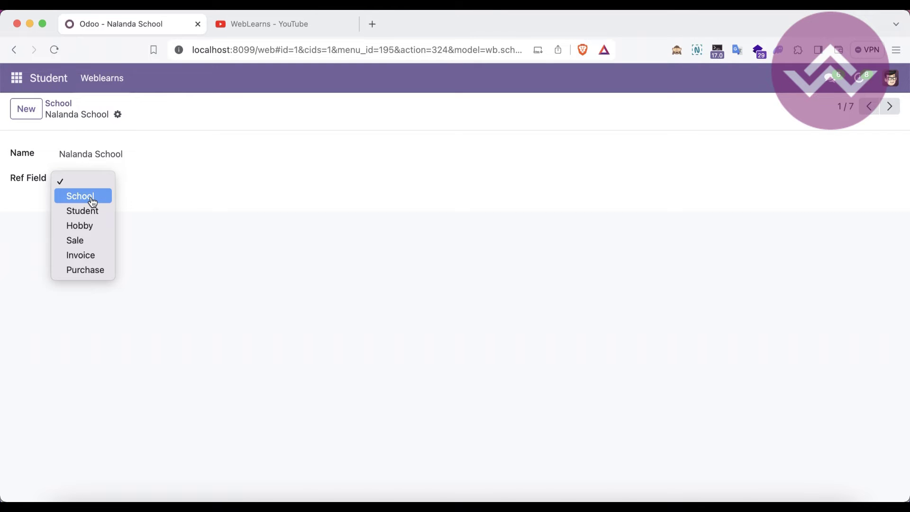
{"action": "left_click", "coordinate": [93, 200]}
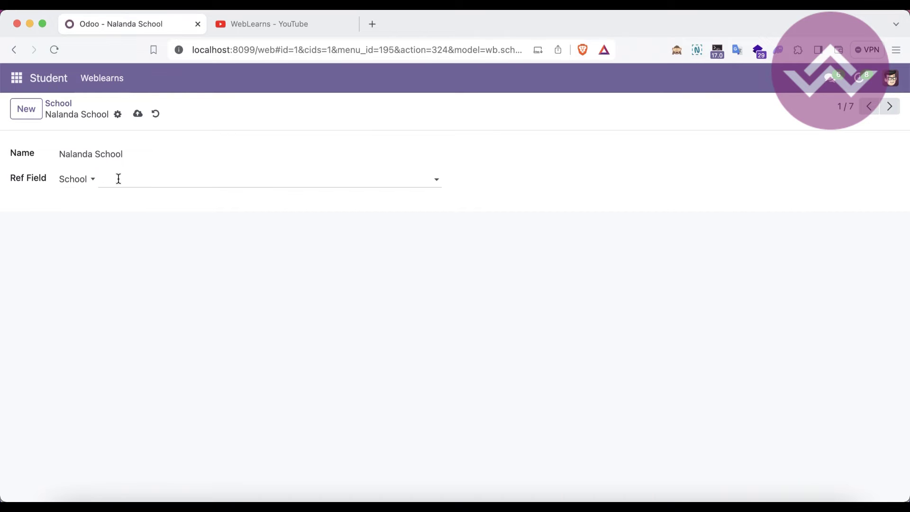
{"action": "left_click", "coordinate": [182, 181]}
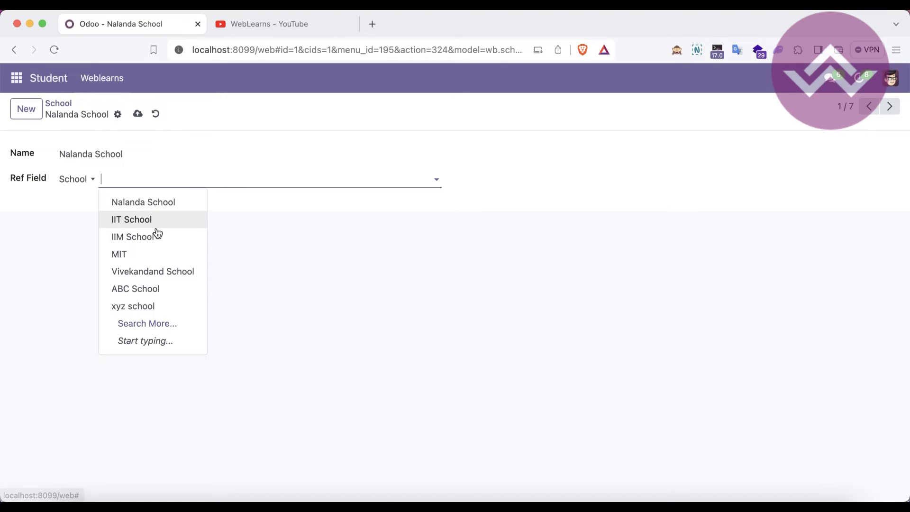
{"action": "left_click", "coordinate": [158, 323]}
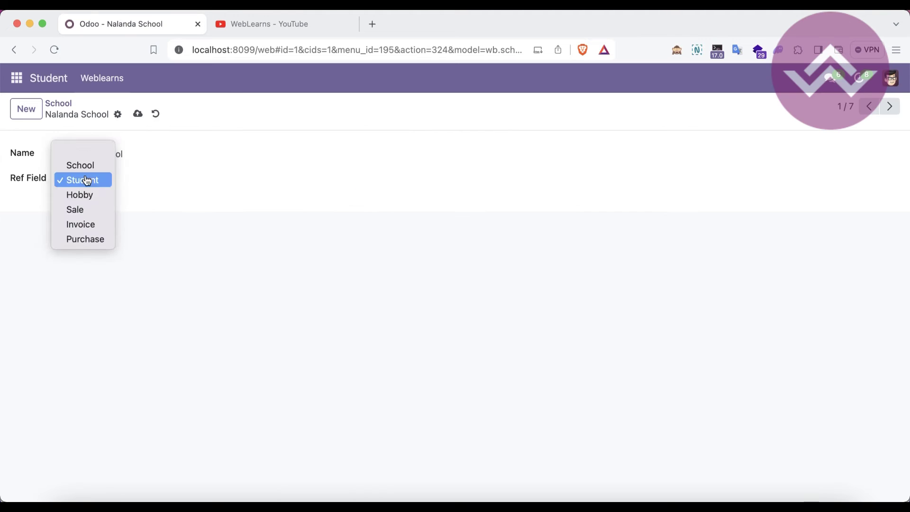
Set Ref Field's model to Student and list the selectable student records
{"action": "left_click", "coordinate": [86, 180]}
{"action": "left_click", "coordinate": [85, 178]}
{"action": "left_click", "coordinate": [87, 183]}
{"action": "left_click", "coordinate": [125, 183]}
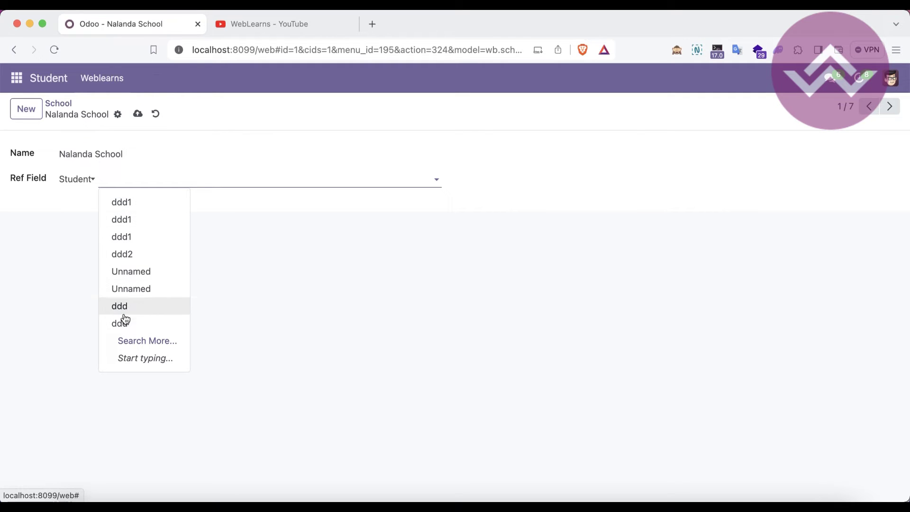
{"action": "left_click", "coordinate": [54, 211]}
Set Ref Field's model to Hobby and then to Sale, listing the selectable records for each
{"action": "left_click", "coordinate": [75, 181]}
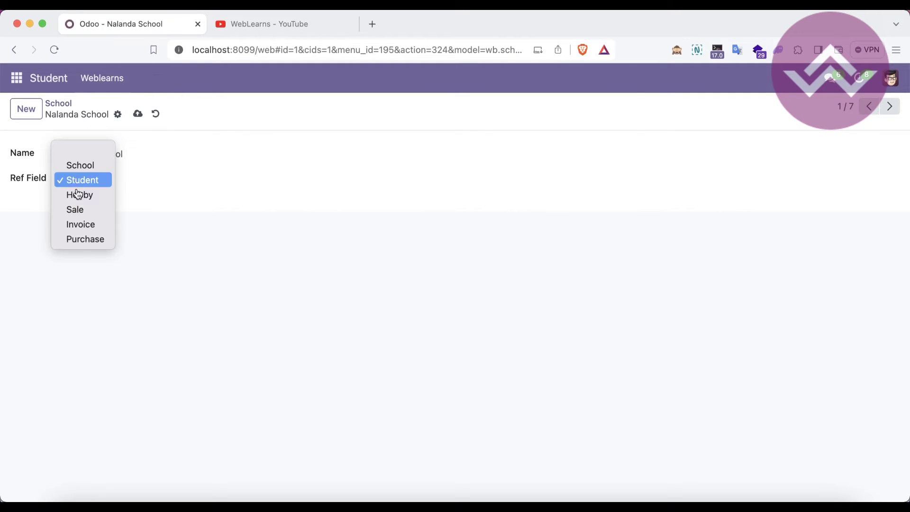
{"action": "left_click", "coordinate": [80, 198]}
{"action": "left_click", "coordinate": [142, 179]}
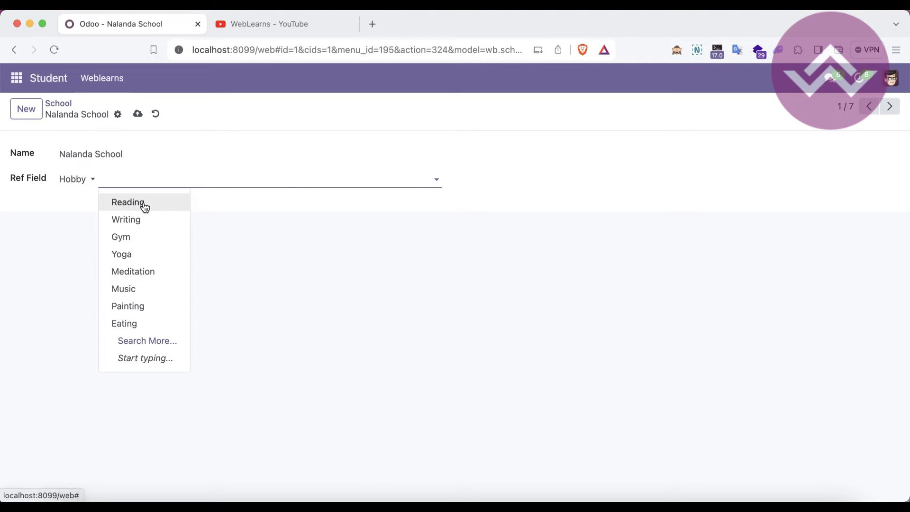
{"action": "left_click", "coordinate": [67, 223]}
{"action": "left_click", "coordinate": [78, 179]}
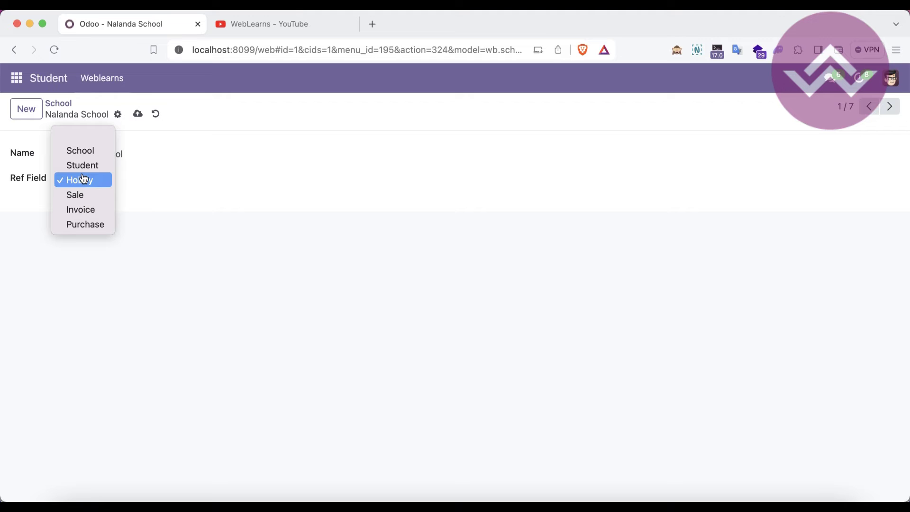
{"action": "left_click", "coordinate": [81, 195]}
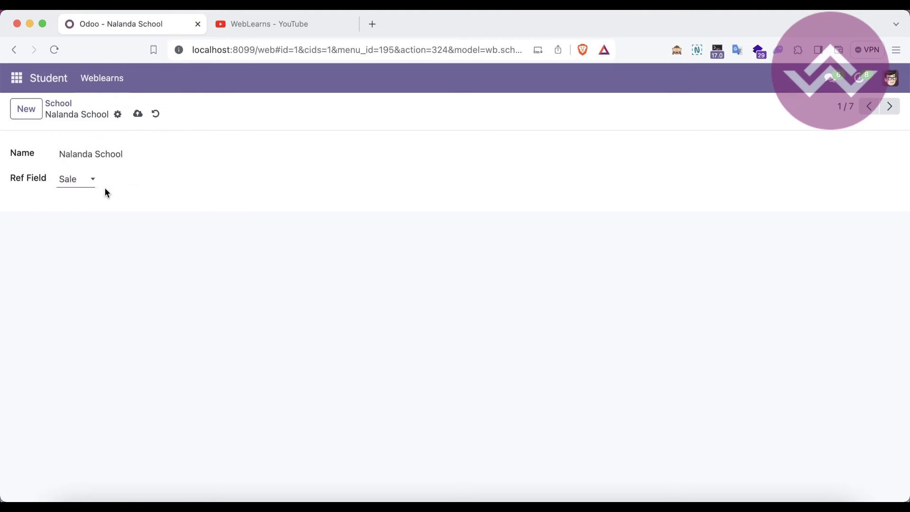
{"action": "left_click", "coordinate": [127, 177]}
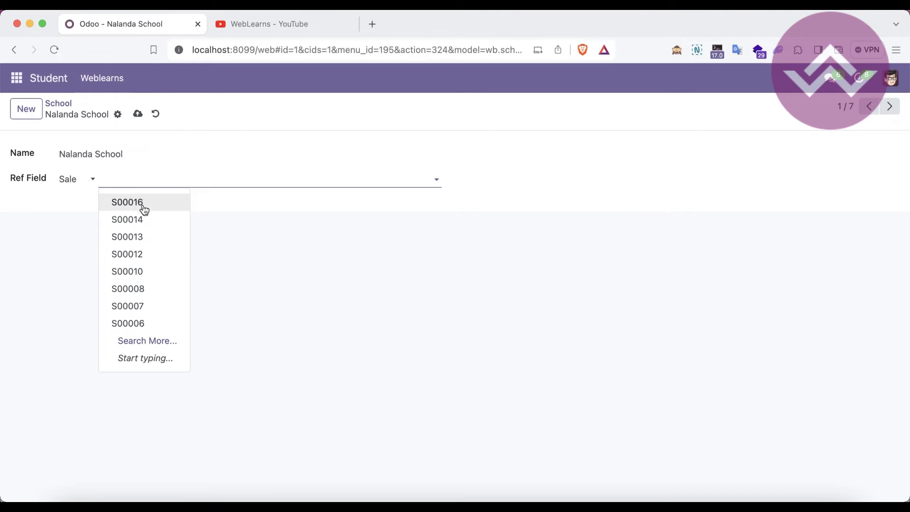
{"action": "left_click", "coordinate": [72, 206]}
Set Ref Field's model to Invoice and list the selectable invoice records
{"action": "left_click", "coordinate": [76, 179]}
{"action": "left_click", "coordinate": [82, 194]}
{"action": "left_click", "coordinate": [130, 182]}
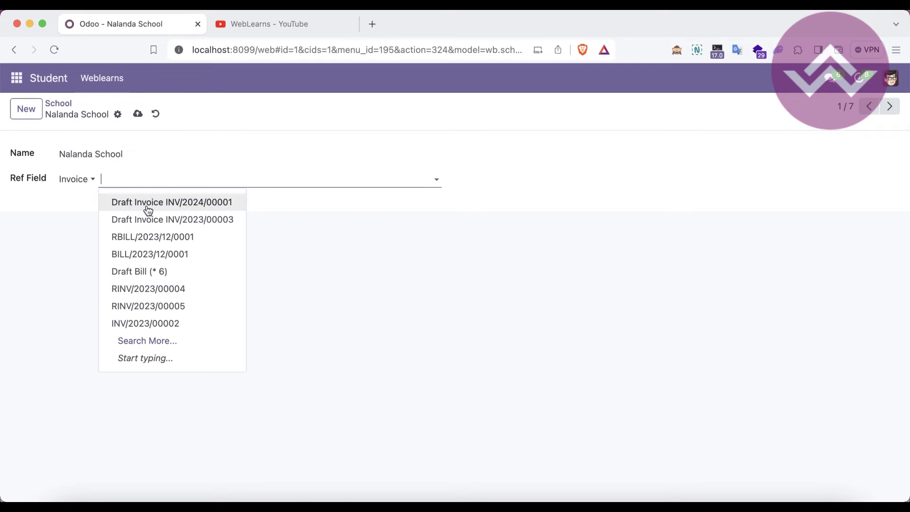
{"action": "left_click", "coordinate": [59, 246]}
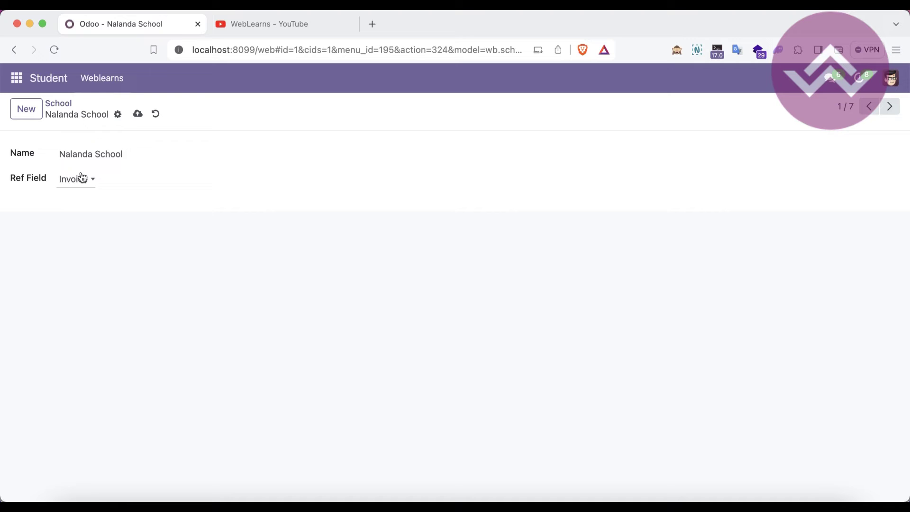
Set Ref Field's model to Purchase and list the selectable purchase orders
{"action": "left_click", "coordinate": [79, 179]}
{"action": "left_click", "coordinate": [85, 199]}
{"action": "left_click", "coordinate": [120, 179]}
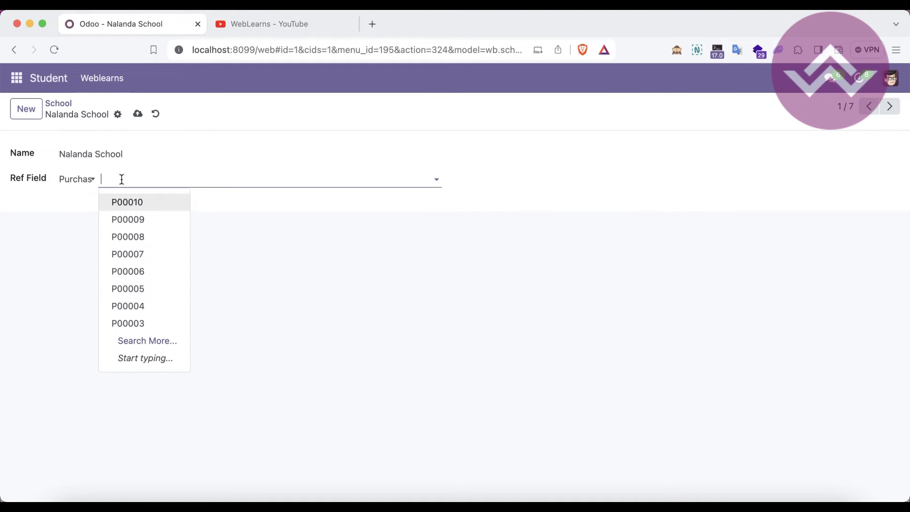
{"action": "left_click", "coordinate": [67, 250]}
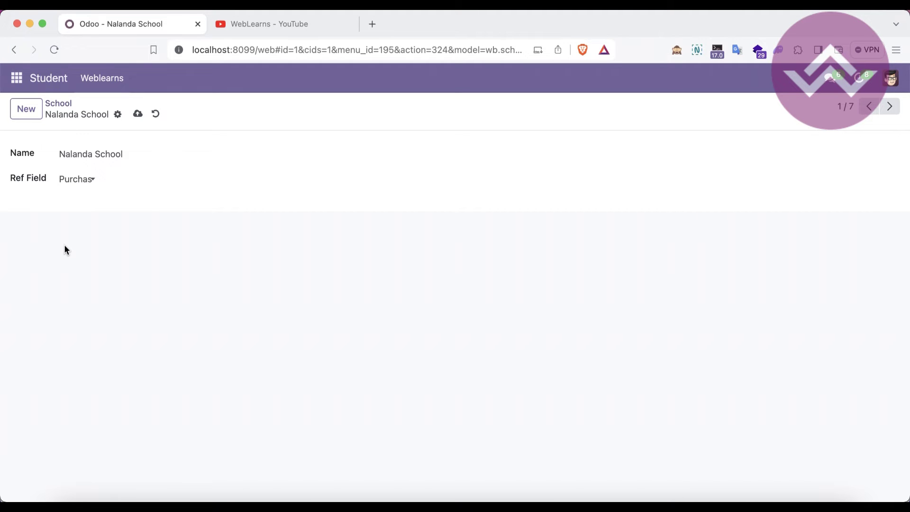
Review the Ref Field model options, then switch to PyCharm and compare them with the ref_field_id definition in models.py
{"action": "left_click", "coordinate": [89, 180]}
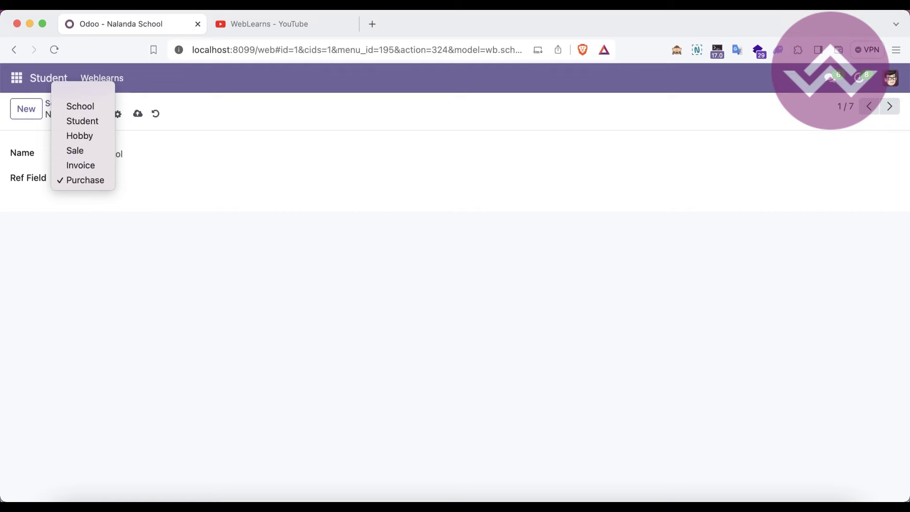
{"action": "left_click", "coordinate": [187, 507]}
{"action": "left_click", "coordinate": [413, 138]}
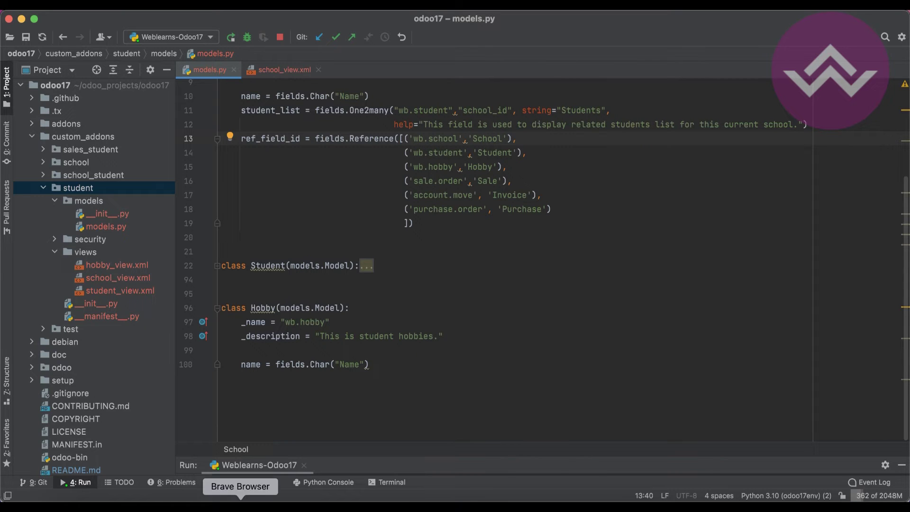
Switch back to Brave Browser, choose purchase order P00010 for Ref Field and save the Nalanda School record
{"action": "left_click", "coordinate": [241, 502]}
{"action": "left_click", "coordinate": [129, 181]}
{"action": "left_click", "coordinate": [135, 201]}
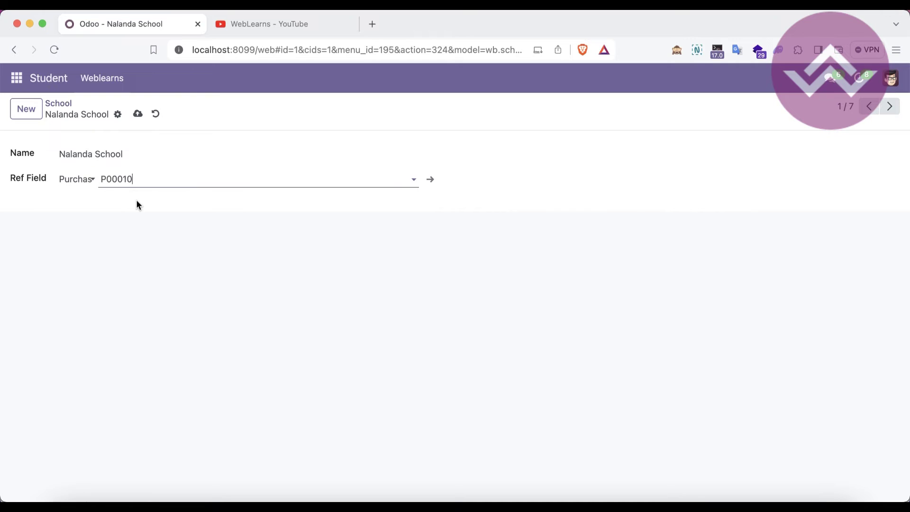
{"action": "left_click", "coordinate": [138, 114]}
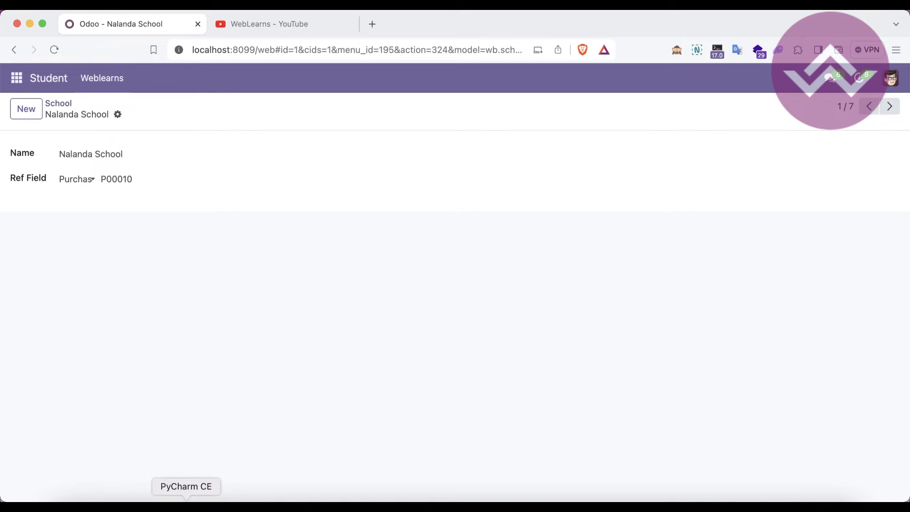
Switch to PyCharm and display the full wb_school table structure in the terminal with \d wb_school
{"action": "left_click", "coordinate": [187, 507]}
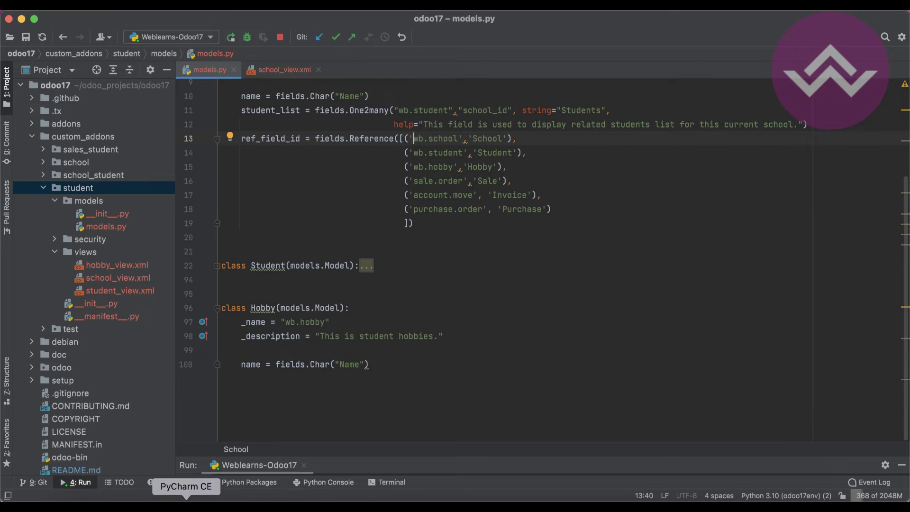
{"action": "left_click", "coordinate": [397, 482]}
{"action": "type", "text": "\\d wb_school"}
{"action": "key", "text": "Return"}
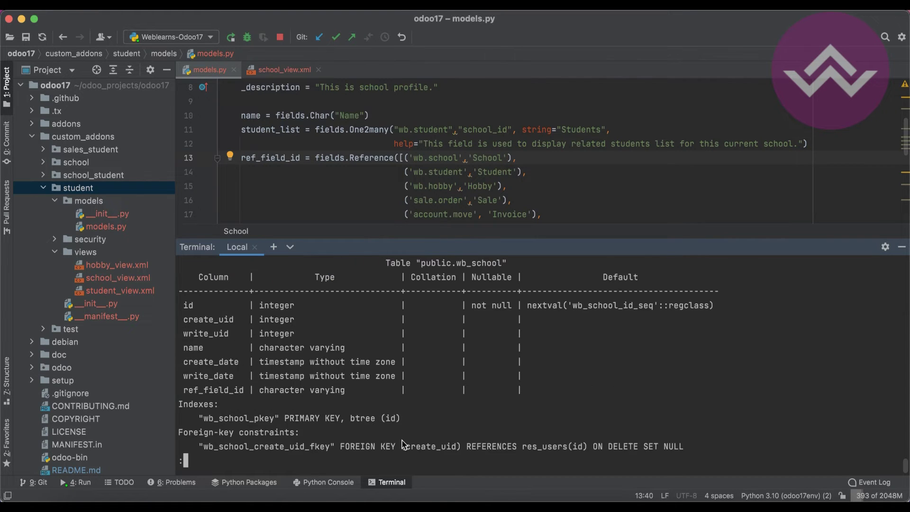
{"action": "key", "text": "Return"}
{"action": "key", "text": "Return"}
{"action": "key", "text": "Return"}
{"action": "key", "text": "Return"}
{"action": "key", "text": "Return"}
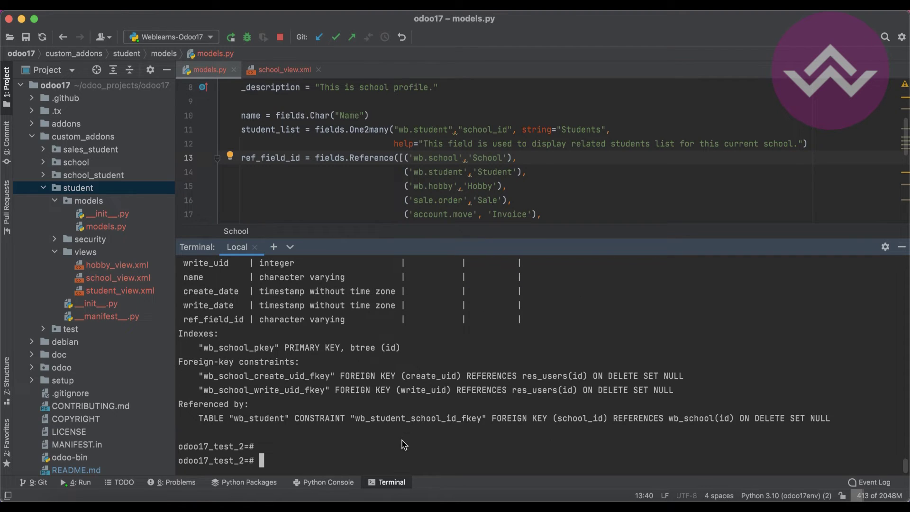
Examine the ref_field_id column and its type in the terminal output against the field definition in models.py
{"action": "scroll", "coordinate": [278, 377], "scroll_direction": "up", "scroll_amount": 1}
{"action": "scroll", "coordinate": [260, 375], "scroll_direction": "up", "scroll_amount": 1}
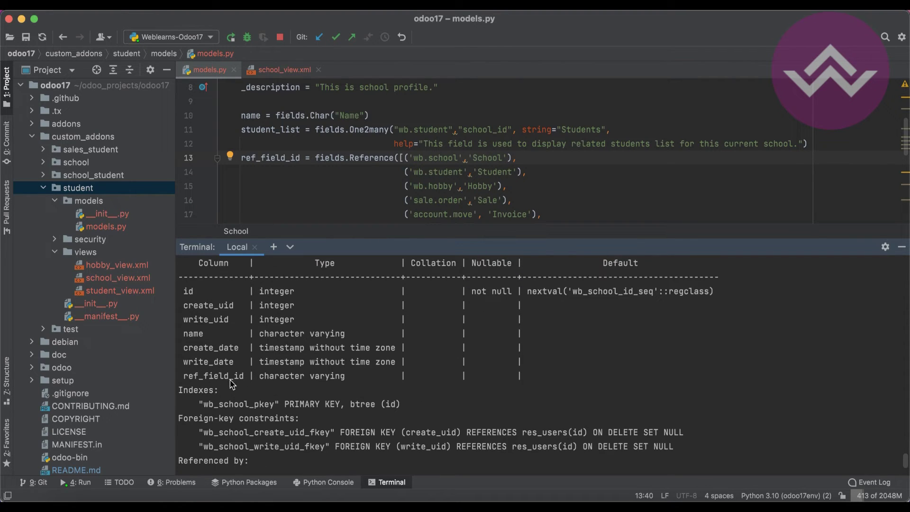
{"action": "left_click_drag", "start_coordinate": [186, 376], "coordinate": [240, 378]}
{"action": "double_click", "coordinate": [284, 157]}
{"action": "left_click_drag", "start_coordinate": [260, 377], "coordinate": [352, 383]}
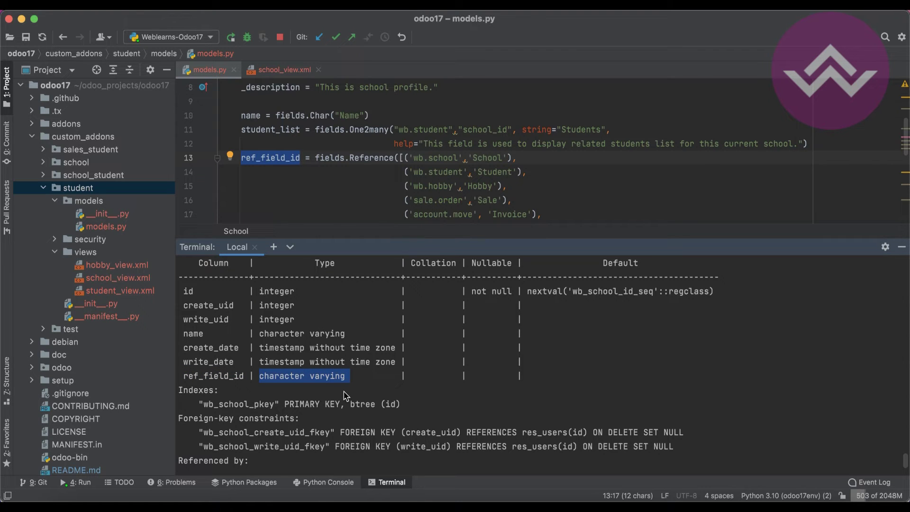
Query id, name and ref_field_id from the wb_school table in the terminal
{"action": "key", "text": "Return"}
{"action": "type", "text": "se"}
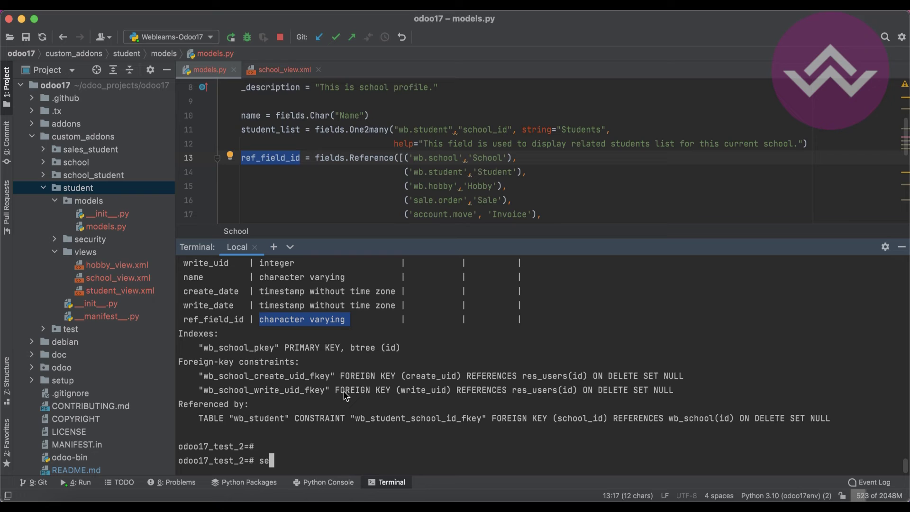
{"action": "type", "text": "lect id,name"}
{"action": "type", "text": ", ref_field"}
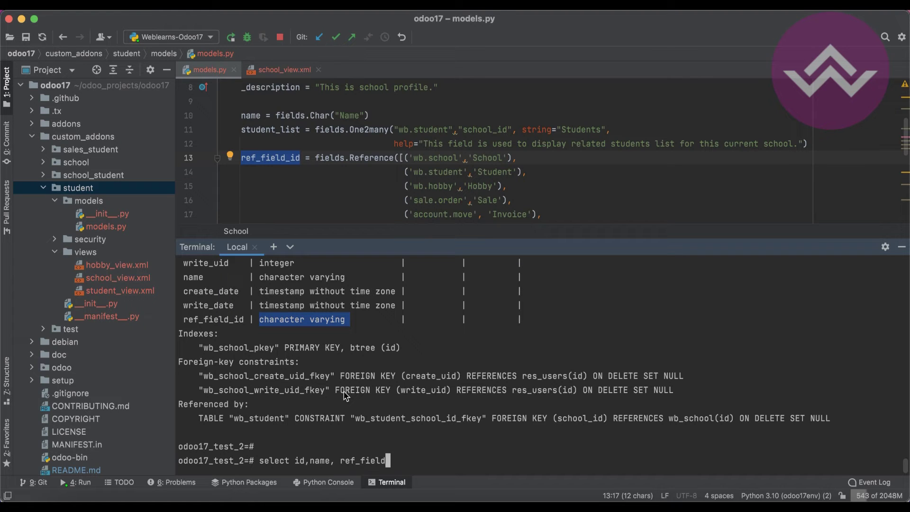
{"action": "type", "text": "_id from wb_school;"}
{"action": "key", "text": "Return"}
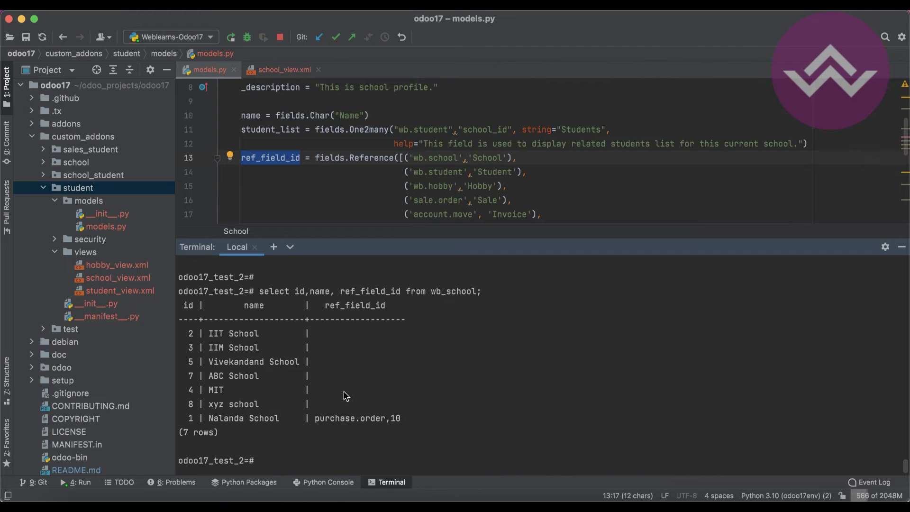
Examine the Nalanda School row and both parts of its ref_field_id value, checking them against the School form in Brave Browser
{"action": "left_click_drag", "start_coordinate": [186, 419], "coordinate": [294, 419]}
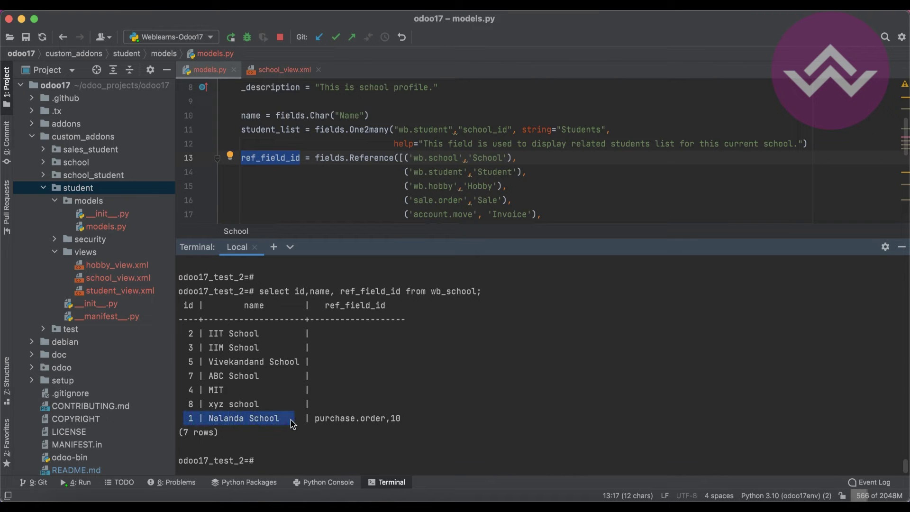
{"action": "left_click", "coordinate": [241, 500]}
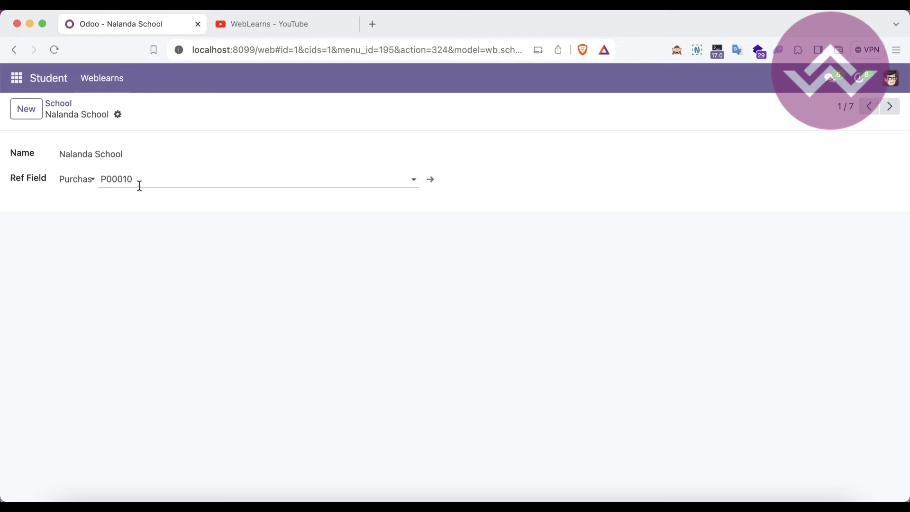
{"action": "left_click", "coordinate": [214, 498]}
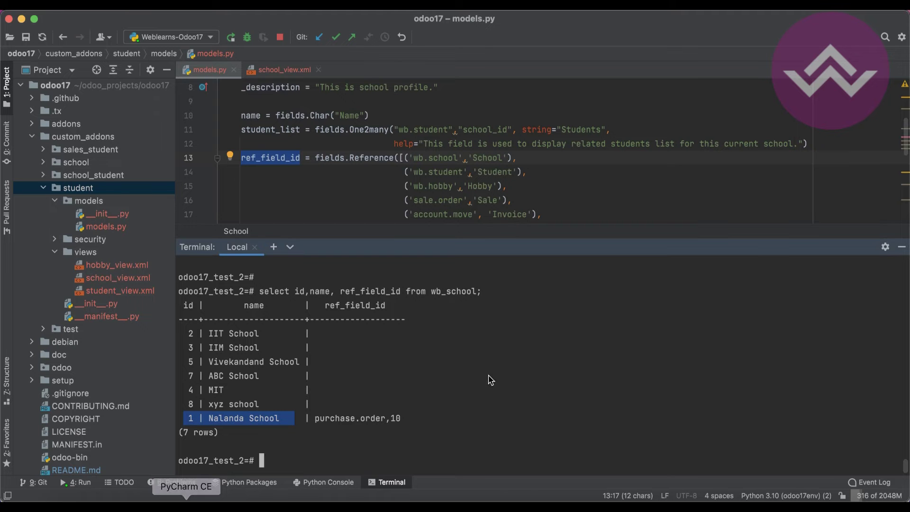
{"action": "left_click_drag", "start_coordinate": [326, 306], "coordinate": [374, 309]}
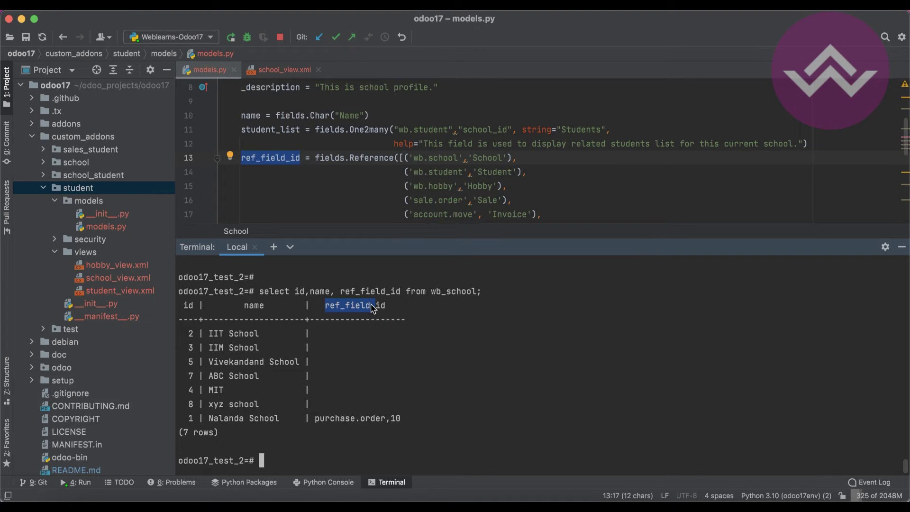
{"action": "left_click_drag", "start_coordinate": [315, 419], "coordinate": [384, 425]}
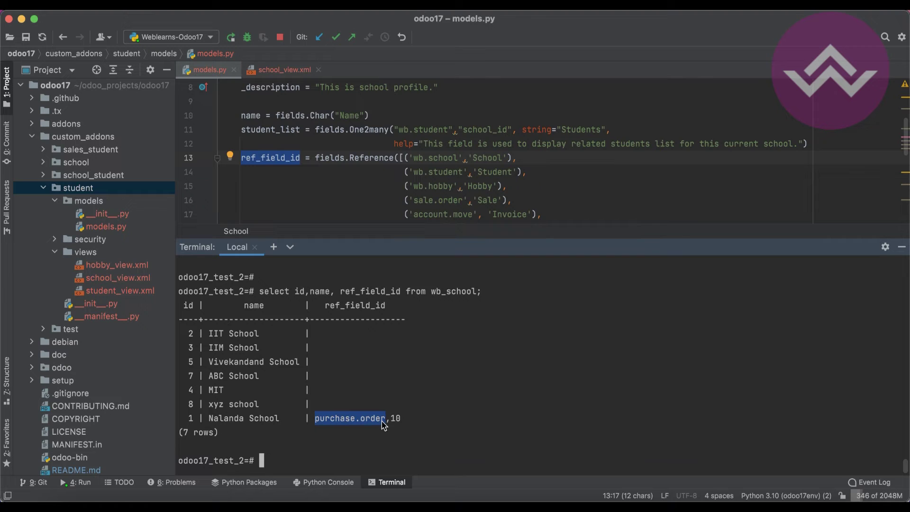
{"action": "left_click", "coordinate": [387, 427]}
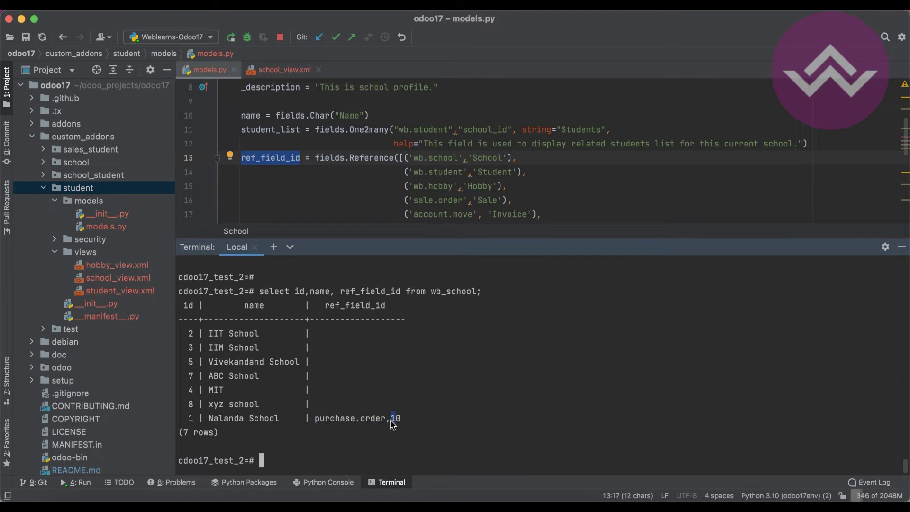
{"action": "left_click_drag", "start_coordinate": [392, 420], "coordinate": [399, 424]}
Switch to Brave Browser, duplicate the Nalanda School tab and open purchase order P00010 from the Purchase app in the copy
{"action": "key", "text": "super+Tab"}
{"action": "right_click", "coordinate": [103, 21]}
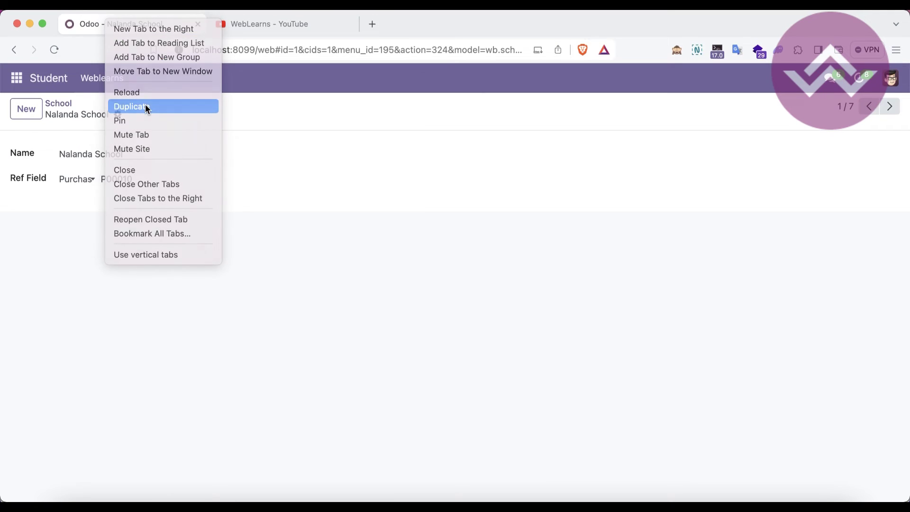
{"action": "left_click", "coordinate": [147, 108]}
{"action": "left_click", "coordinate": [19, 84]}
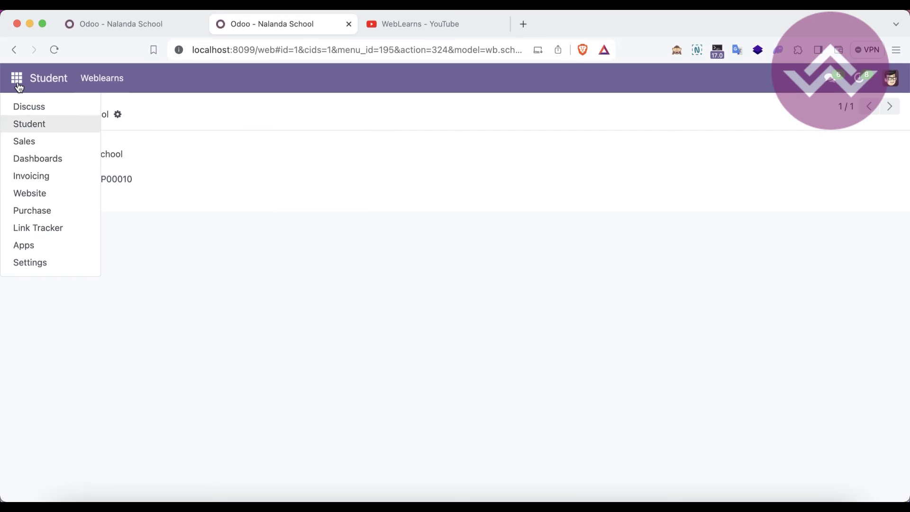
{"action": "left_click", "coordinate": [47, 217]}
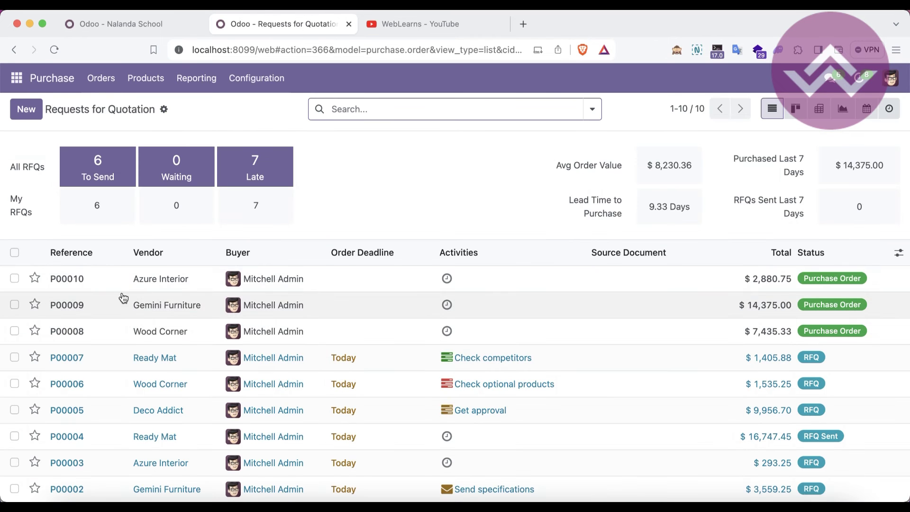
{"action": "left_click", "coordinate": [108, 287]}
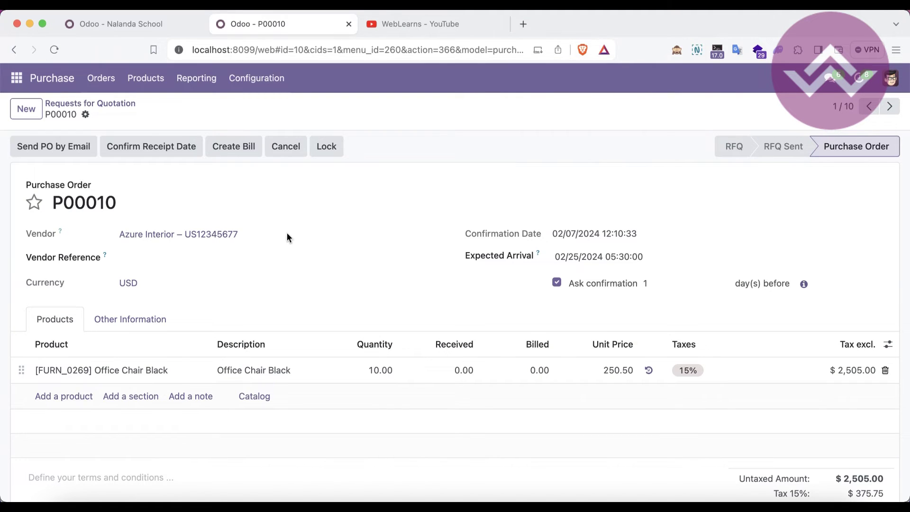
{"action": "scroll", "coordinate": [273, 254], "scroll_direction": "down", "scroll_amount": 5}
{"action": "scroll", "coordinate": [272, 256], "scroll_direction": "up", "scroll_amount": 5}
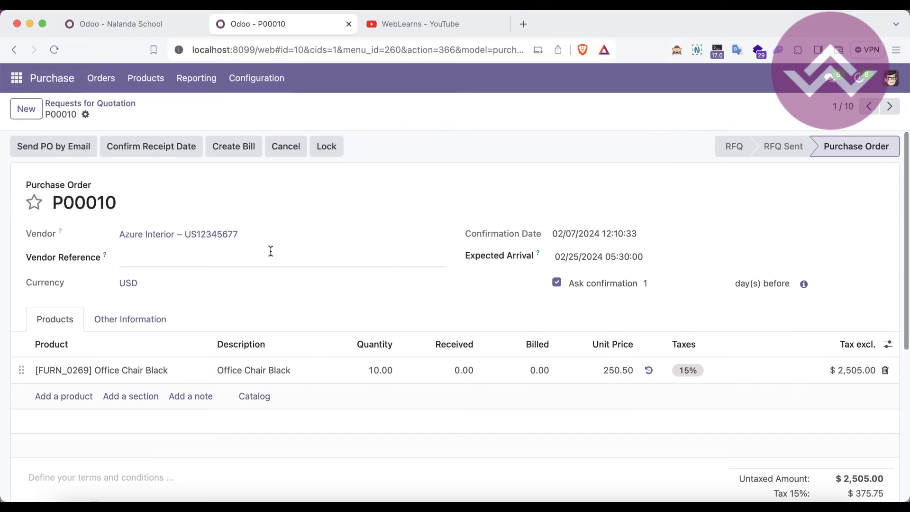
Switch to PyCharm and compare the ref_field_id value of Nalanda School with the opened purchase order
{"action": "left_click", "coordinate": [186, 497]}
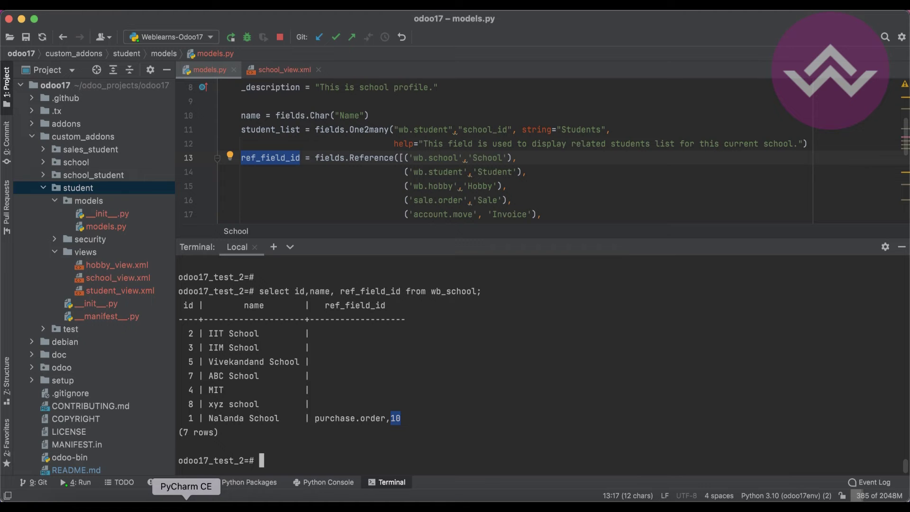
{"action": "left_click", "coordinate": [395, 420]}
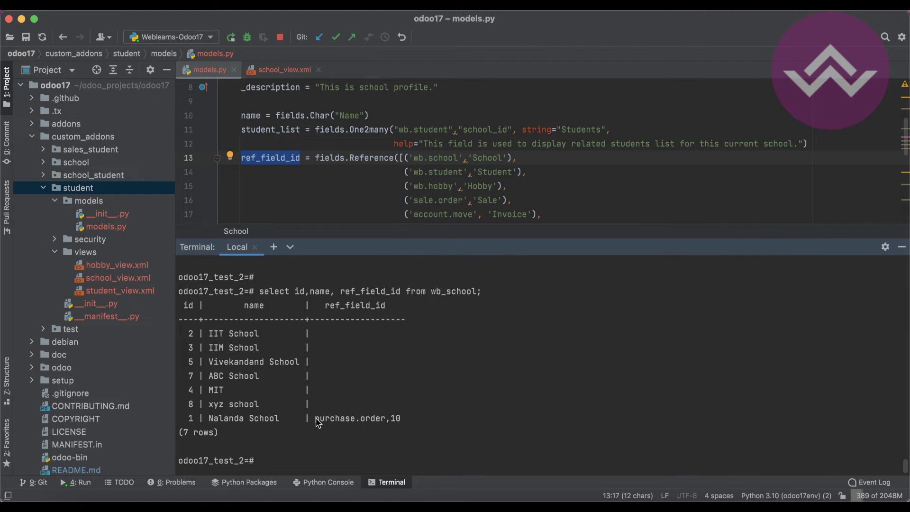
{"action": "left_click_drag", "start_coordinate": [315, 418], "coordinate": [401, 418]}
Switch back to Brave Browser, set Nalanda School's Ref Field to Invoice INV/2023/00002 and save the record
{"action": "left_click", "coordinate": [240, 498]}
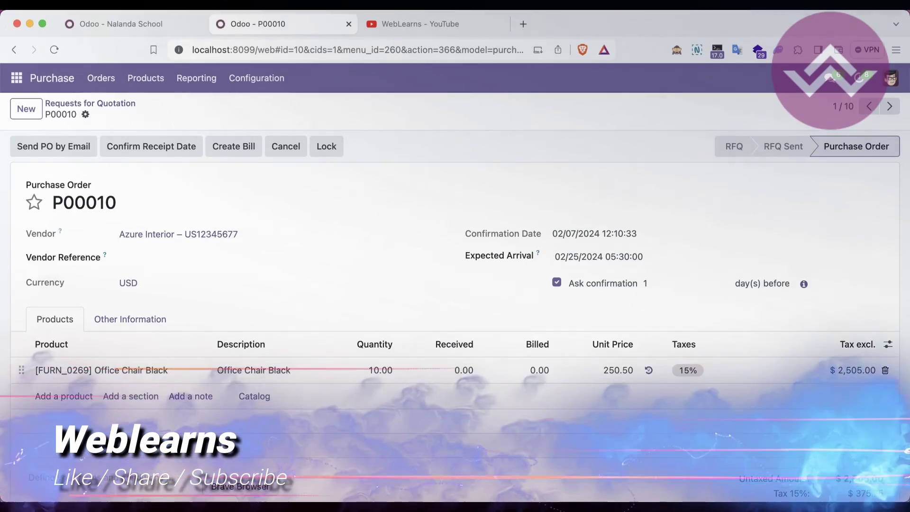
{"action": "left_click", "coordinate": [135, 26]}
{"action": "left_click", "coordinate": [82, 181]}
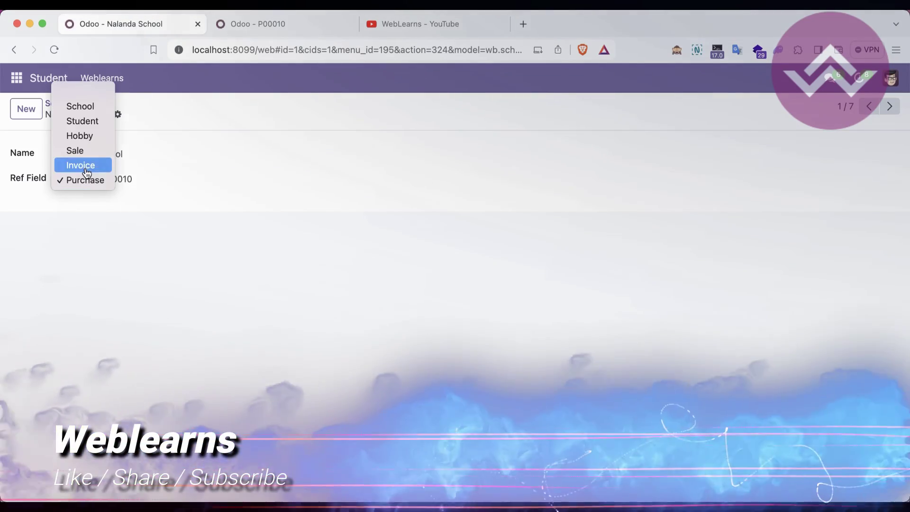
{"action": "left_click", "coordinate": [84, 165]}
{"action": "left_click", "coordinate": [128, 184]}
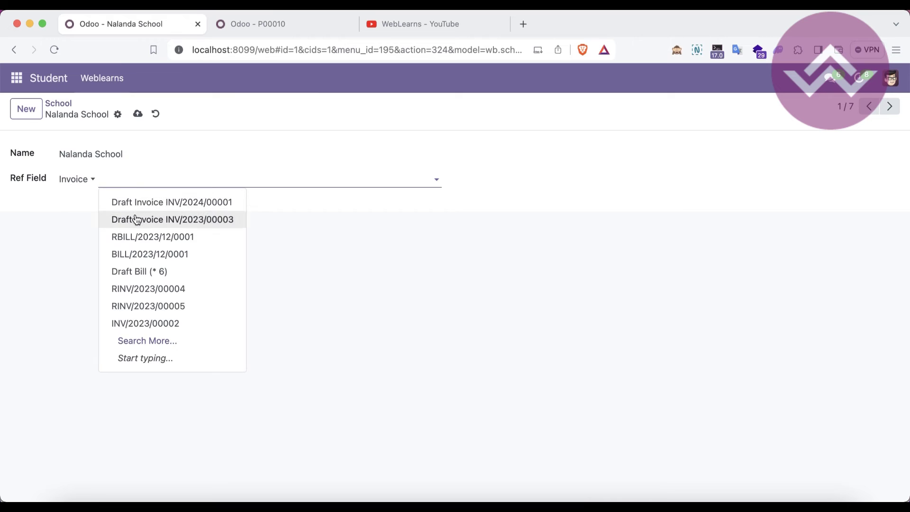
{"action": "left_click", "coordinate": [137, 219]}
{"action": "left_click", "coordinate": [151, 178]}
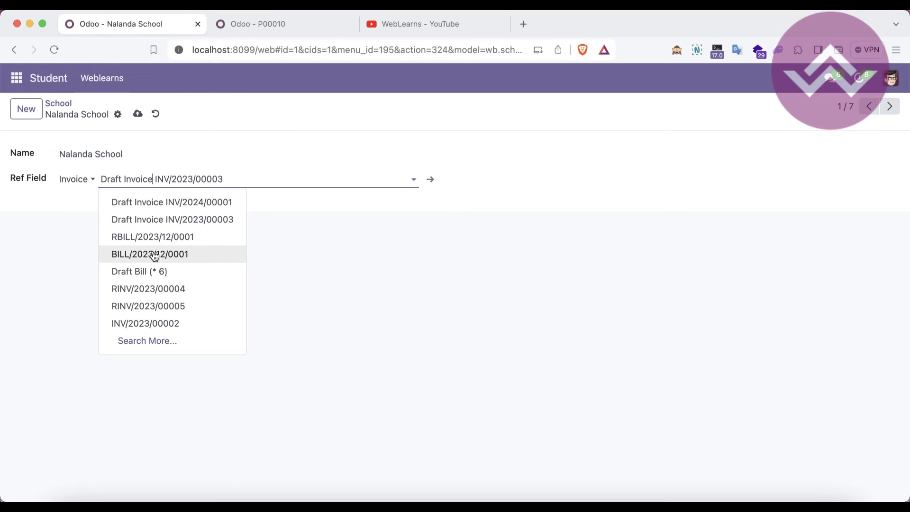
{"action": "type", "text": "inv"}
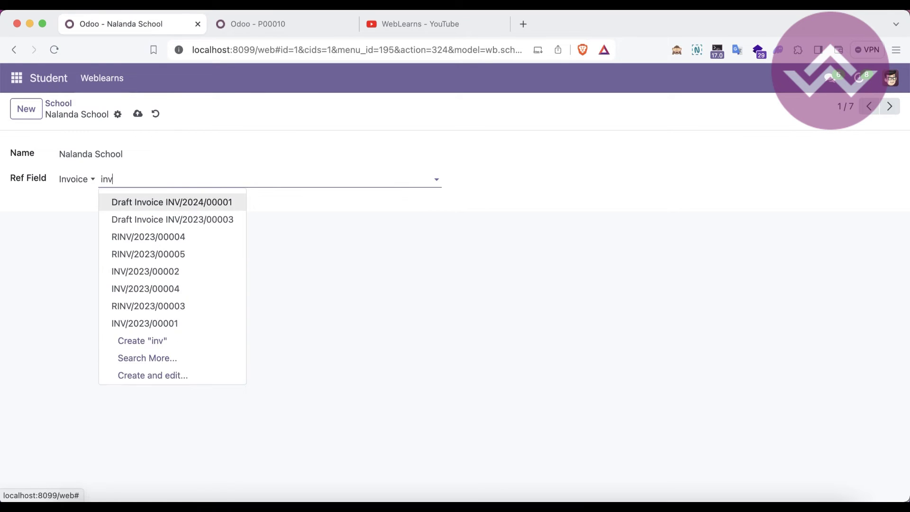
{"action": "left_click", "coordinate": [166, 274]}
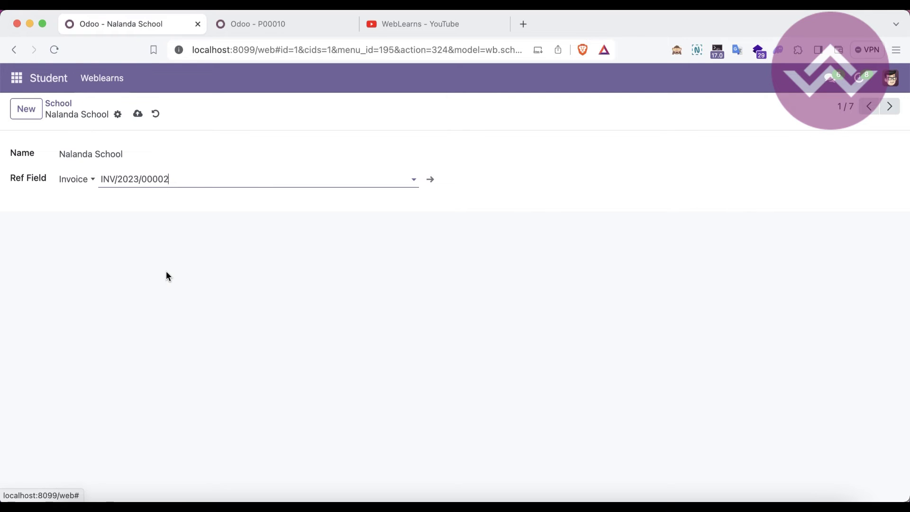
{"action": "left_click", "coordinate": [138, 115]}
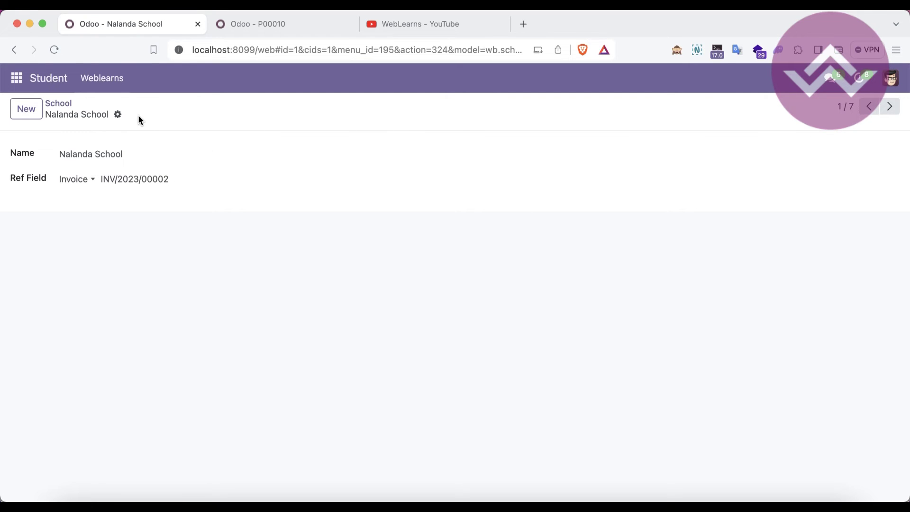
In the duplicated Odoo tab, open customer invoice INV/2023/00002 from the Invoicing app
{"action": "left_click", "coordinate": [260, 24]}
{"action": "left_click", "coordinate": [16, 80]}
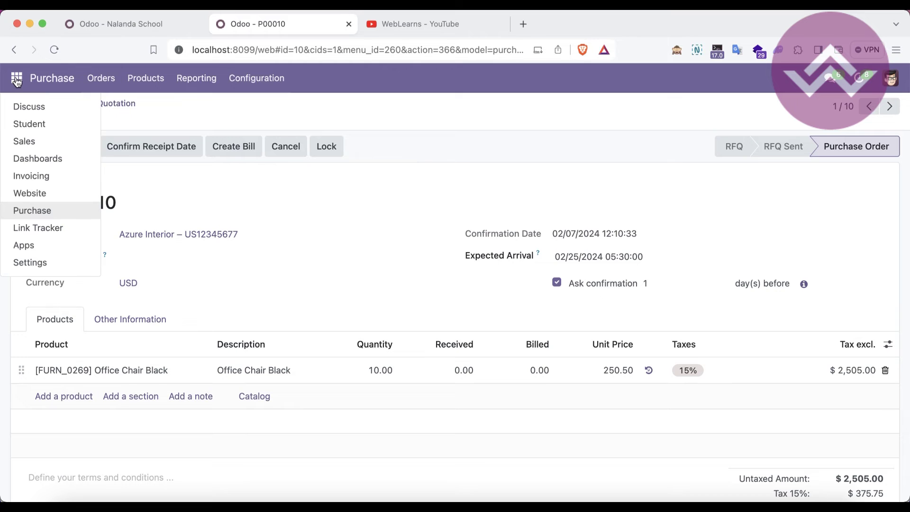
{"action": "left_click", "coordinate": [31, 176]}
{"action": "left_click", "coordinate": [107, 78]}
{"action": "left_click", "coordinate": [107, 78]}
{"action": "left_click", "coordinate": [107, 78]}
{"action": "left_click", "coordinate": [108, 105]}
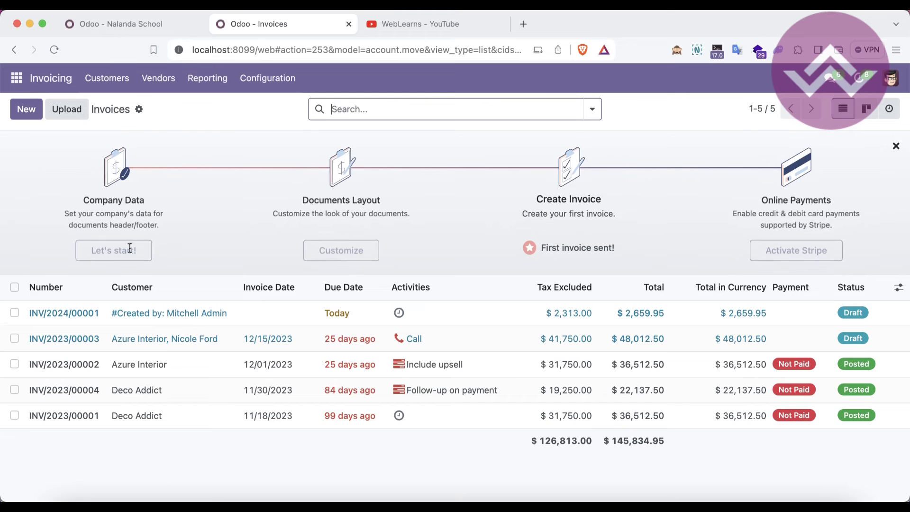
{"action": "left_click", "coordinate": [95, 364]}
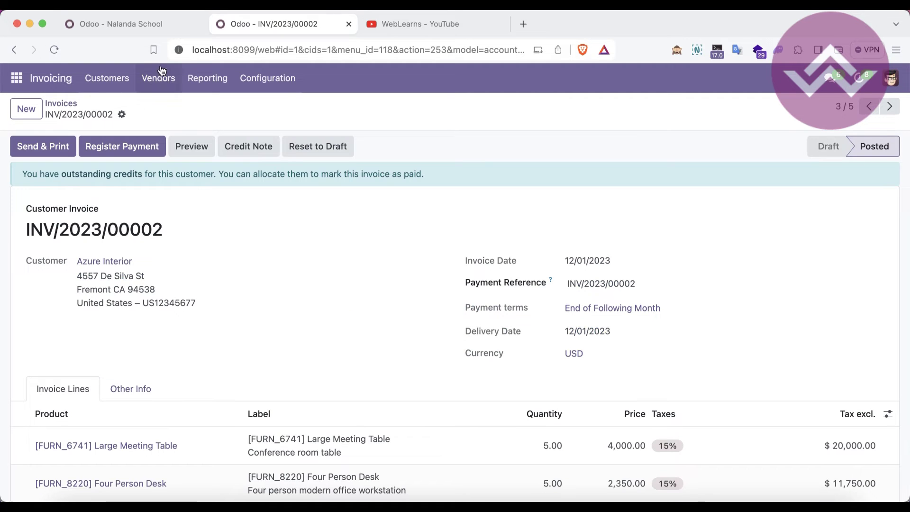
Compare the Nalanda School Ref Field with invoice INV/2023/00002 and the record details in its URL
{"action": "left_click", "coordinate": [143, 28]}
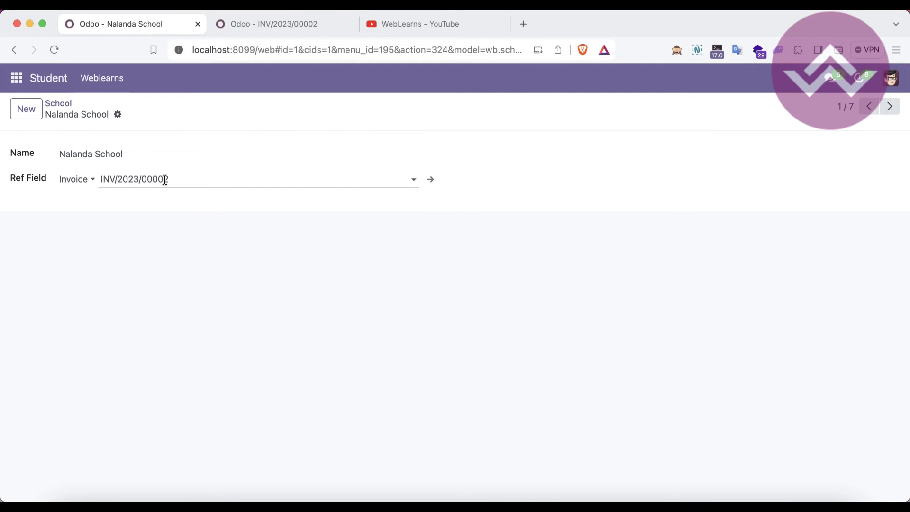
{"action": "left_click", "coordinate": [242, 33]}
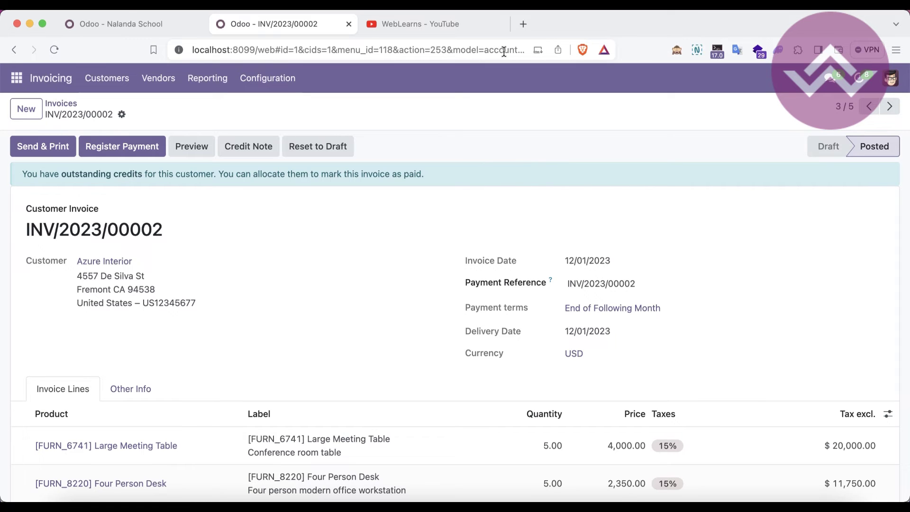
{"action": "left_click", "coordinate": [136, 24]}
{"action": "left_click", "coordinate": [291, 23]}
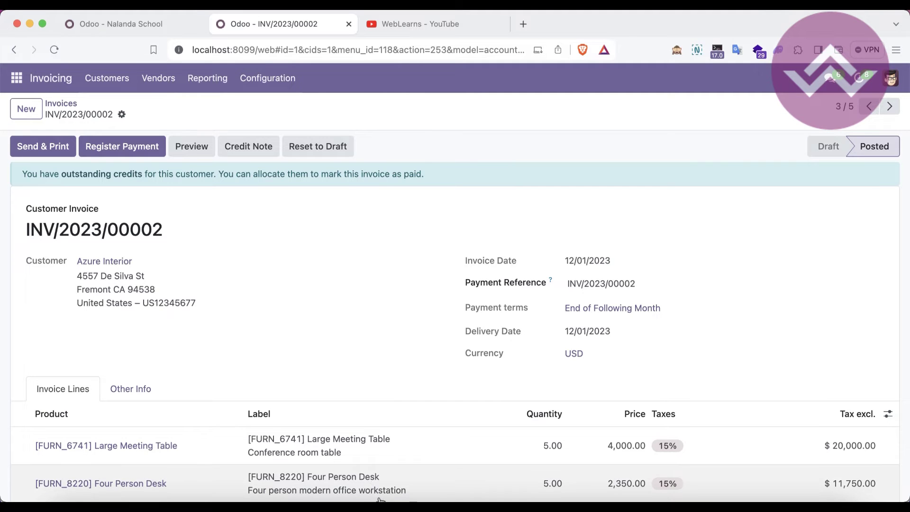
Switch to PyCharm and rerun the select query on wb_school in the terminal
{"action": "left_click", "coordinate": [186, 497]}
{"action": "key", "text": "Up"}
{"action": "key", "text": "Return"}
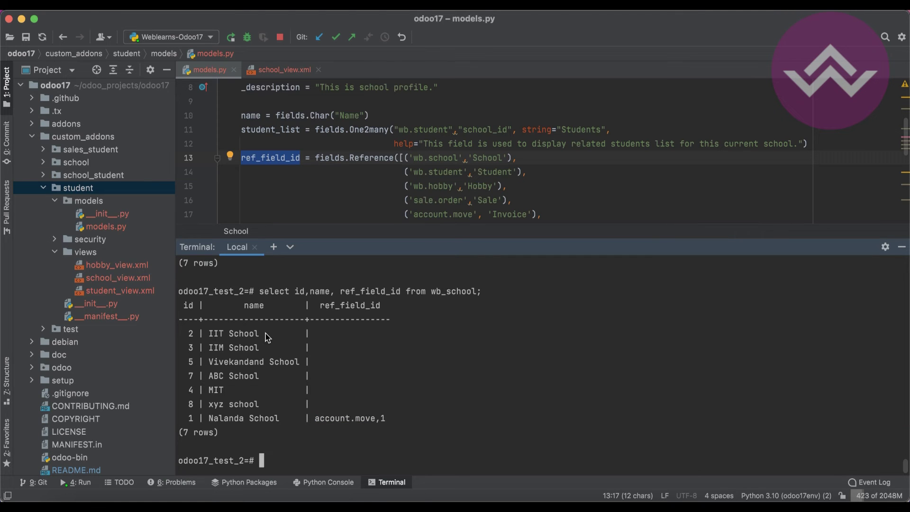
Examine Nalanda School's new ref_field_id value against the model names in the Reference field definition in models.py
{"action": "left_click_drag", "start_coordinate": [189, 419], "coordinate": [372, 422]}
{"action": "left_click", "coordinate": [390, 426]}
{"action": "left_click_drag", "start_coordinate": [315, 420], "coordinate": [389, 422]}
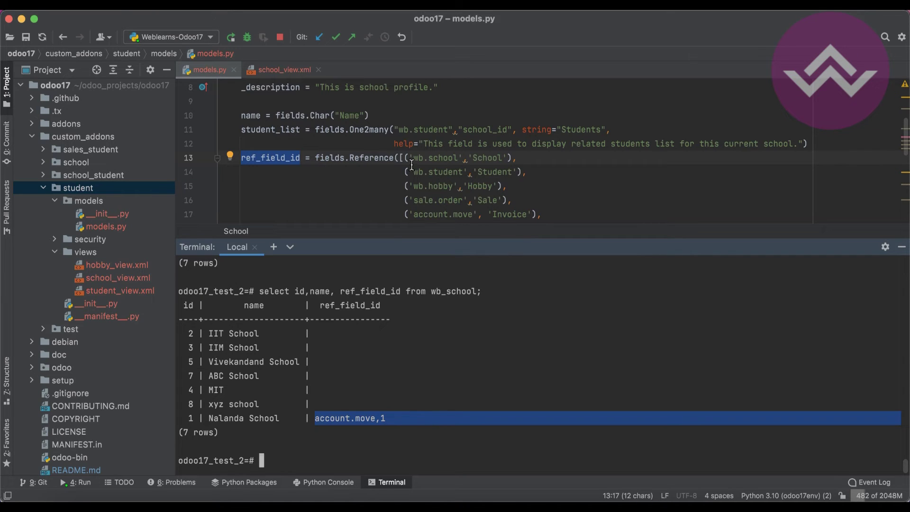
{"action": "left_click_drag", "start_coordinate": [413, 158], "coordinate": [460, 158]}
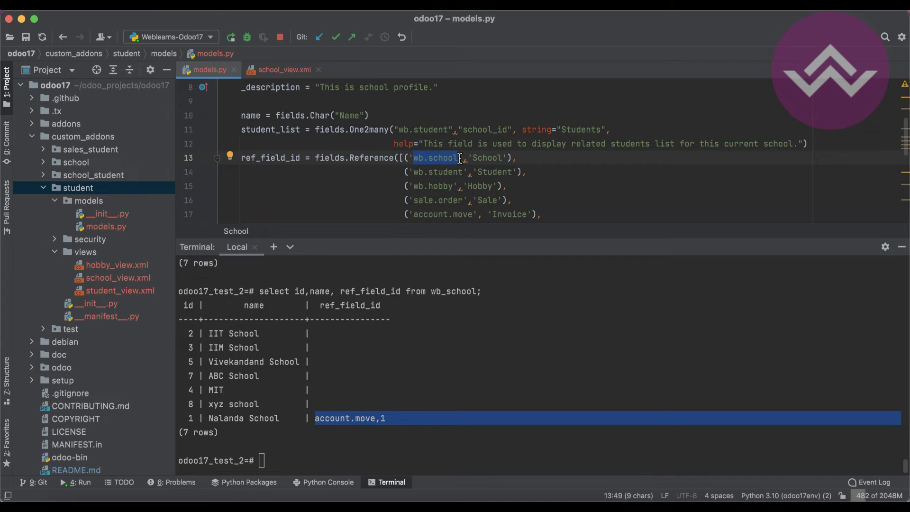
{"action": "left_click", "coordinate": [362, 406]}
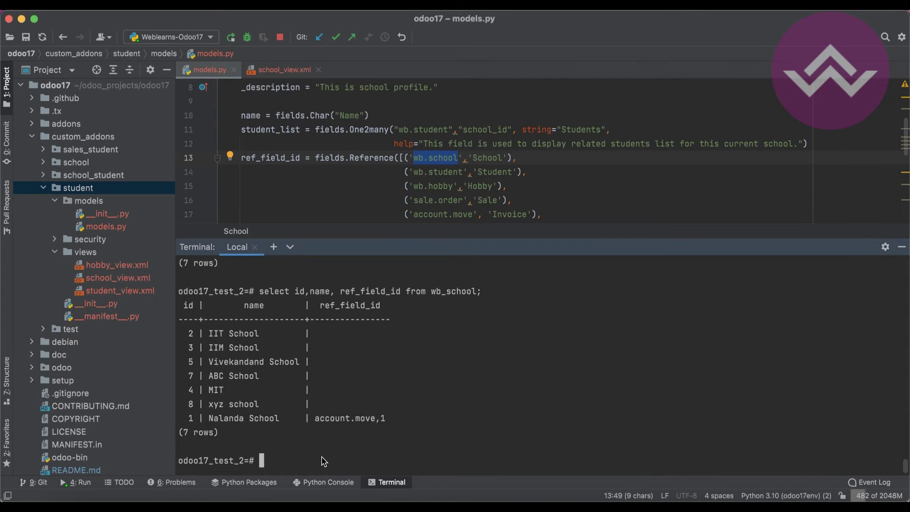
Switch to the browser, set Nalanda School's Ref Field to the School model with record Nalanda School, and save the form
{"action": "left_click", "coordinate": [241, 504]}
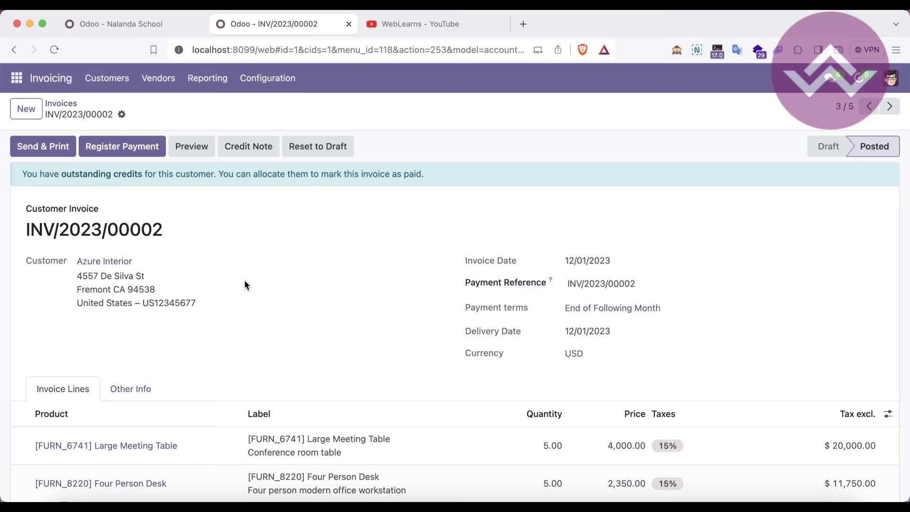
{"action": "left_click", "coordinate": [136, 23]}
{"action": "left_click", "coordinate": [86, 179]}
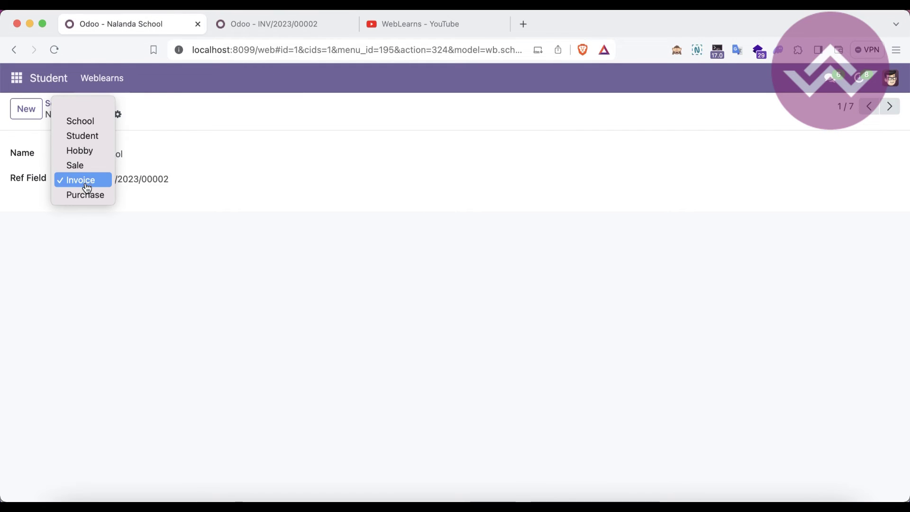
{"action": "left_click", "coordinate": [90, 130]}
{"action": "left_click", "coordinate": [133, 176]}
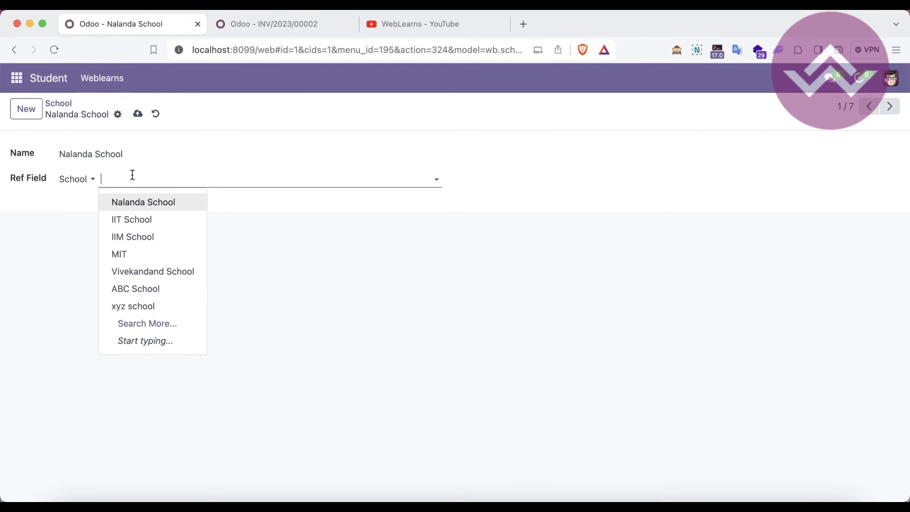
{"action": "left_click", "coordinate": [139, 201]}
{"action": "left_click", "coordinate": [138, 114]}
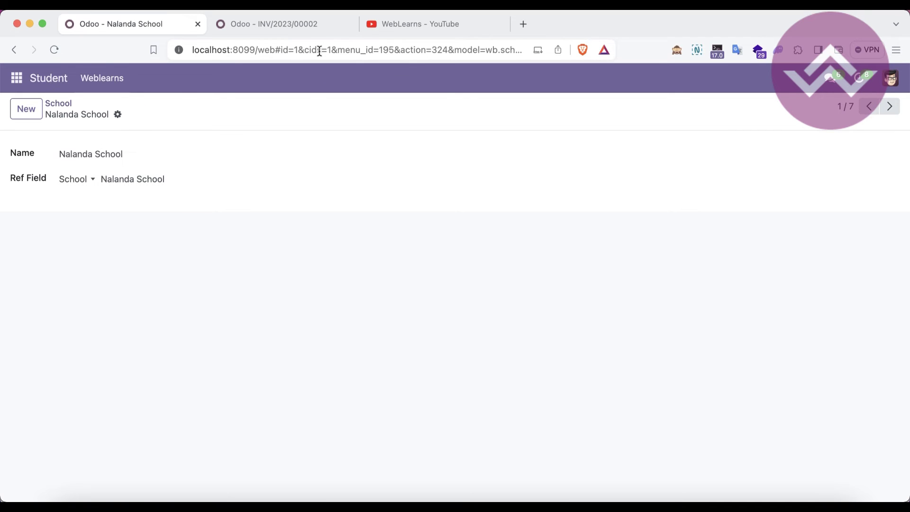
Switch to PyCharm, rerun the select query on wb_school, and compare Nalanda School's ref_field_id value with its form in the browser
{"action": "key", "text": "super+Tab"}
{"action": "key", "text": "Return"}
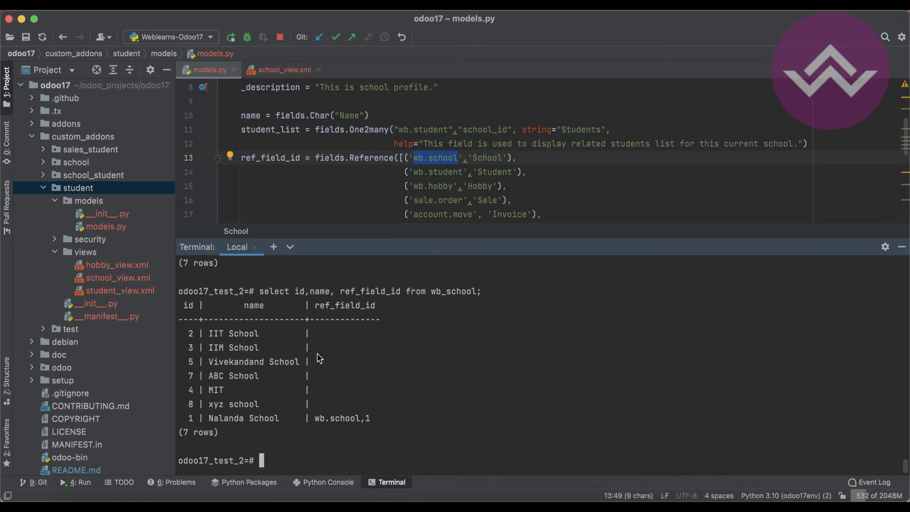
{"action": "left_click_drag", "start_coordinate": [317, 428], "coordinate": [371, 422]}
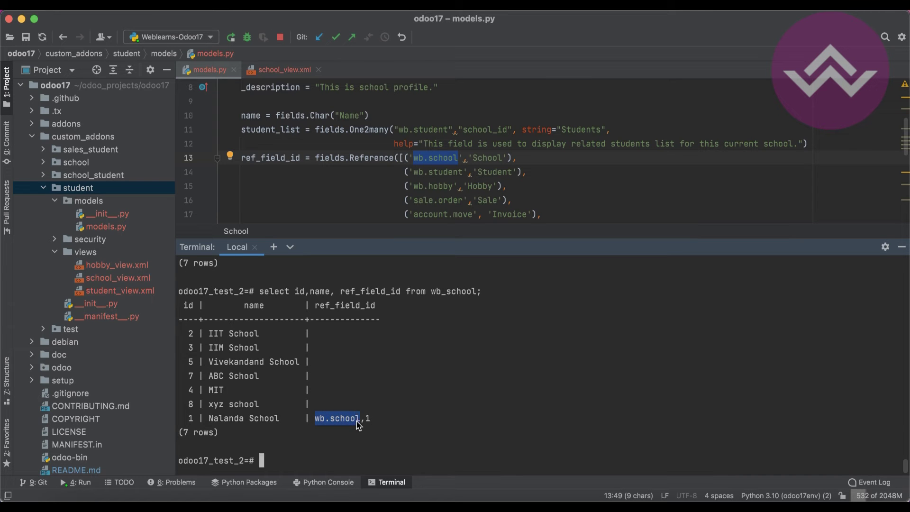
{"action": "double_click", "coordinate": [368, 420]}
{"action": "key", "text": "super+Tab"}
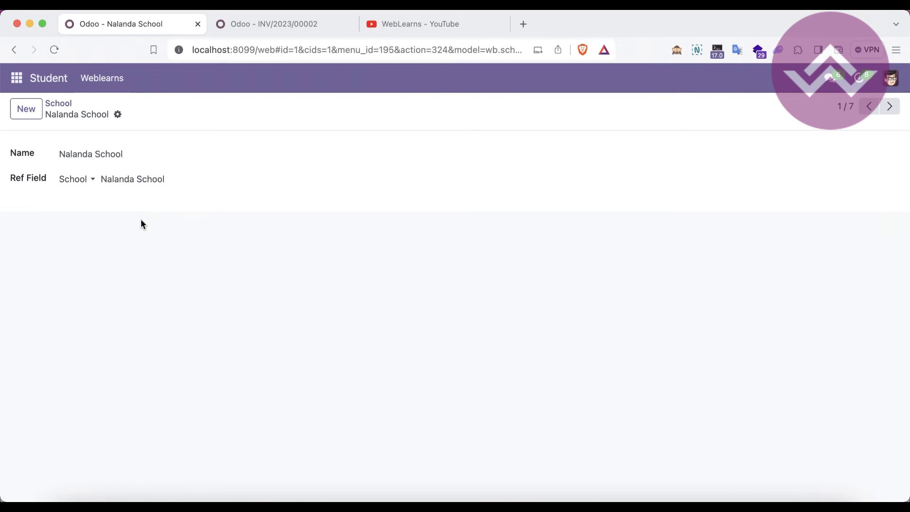
{"action": "left_click", "coordinate": [179, 501]}
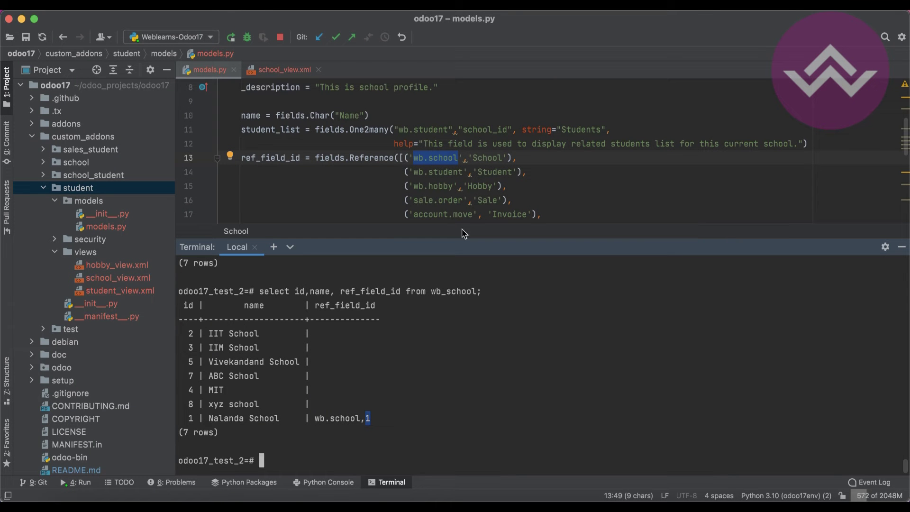
Match the wb.school entry in the Reference field definition with the model name and record id stored in Nalanda School's ref_field_id
{"action": "left_click_drag", "start_coordinate": [399, 158], "coordinate": [448, 207]}
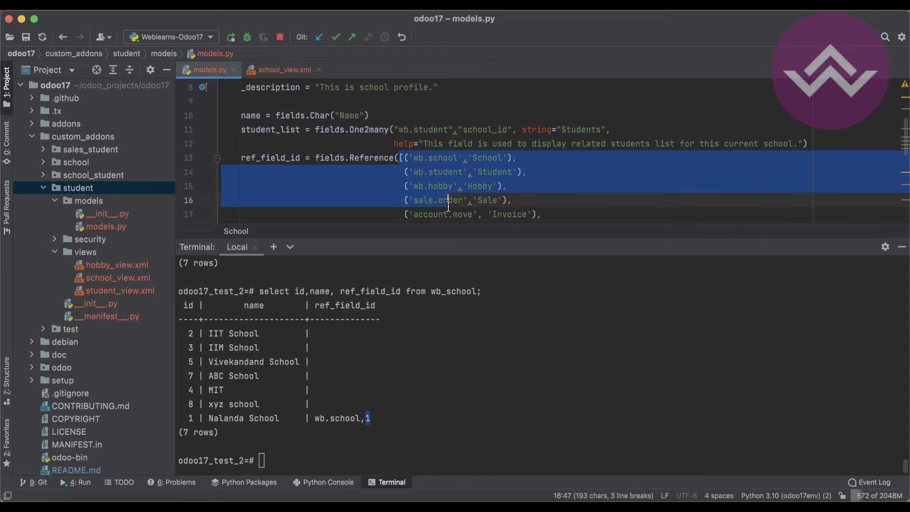
{"action": "scroll", "coordinate": [448, 207], "scroll_direction": "down", "scroll_amount": 2}
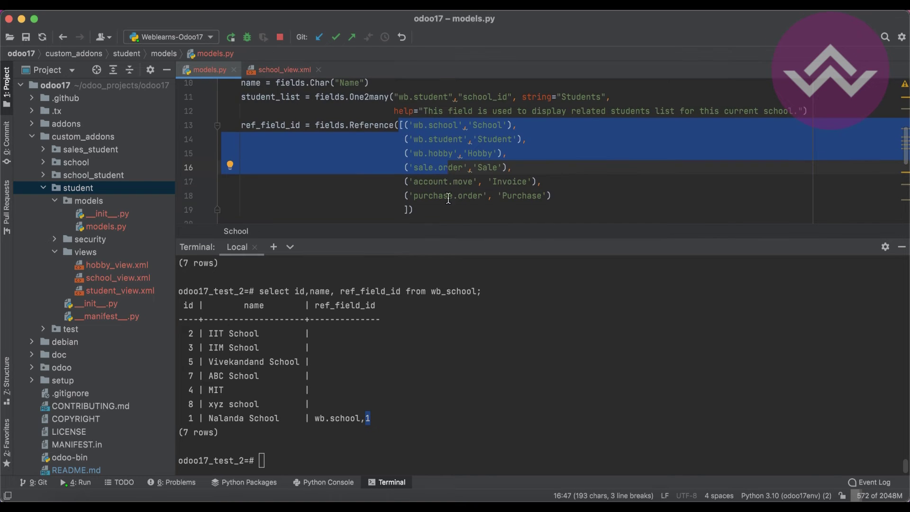
{"action": "left_click", "coordinate": [413, 126]}
{"action": "left_click_drag", "start_coordinate": [413, 125], "coordinate": [448, 125]}
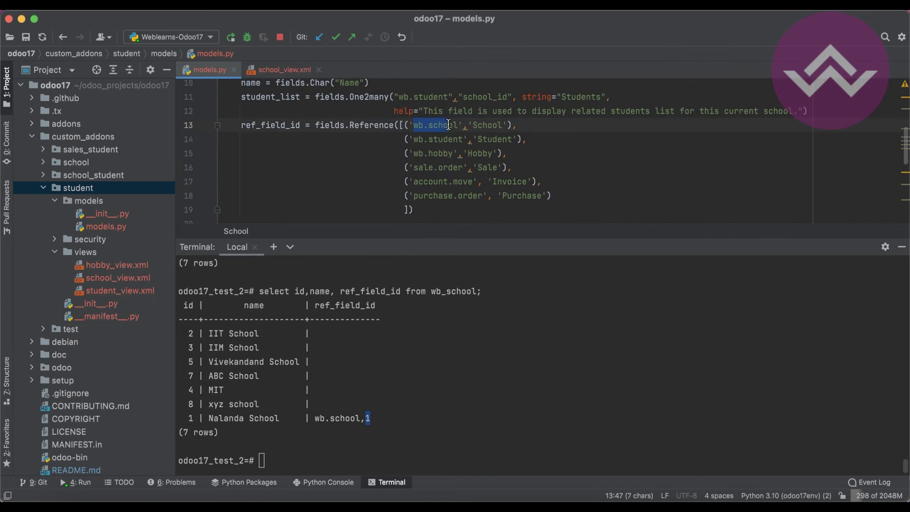
{"action": "double_click", "coordinate": [477, 125]}
{"action": "left_click", "coordinate": [415, 125]}
{"action": "left_click_drag", "start_coordinate": [414, 124], "coordinate": [448, 124]}
{"action": "left_click_drag", "start_coordinate": [315, 419], "coordinate": [359, 423]}
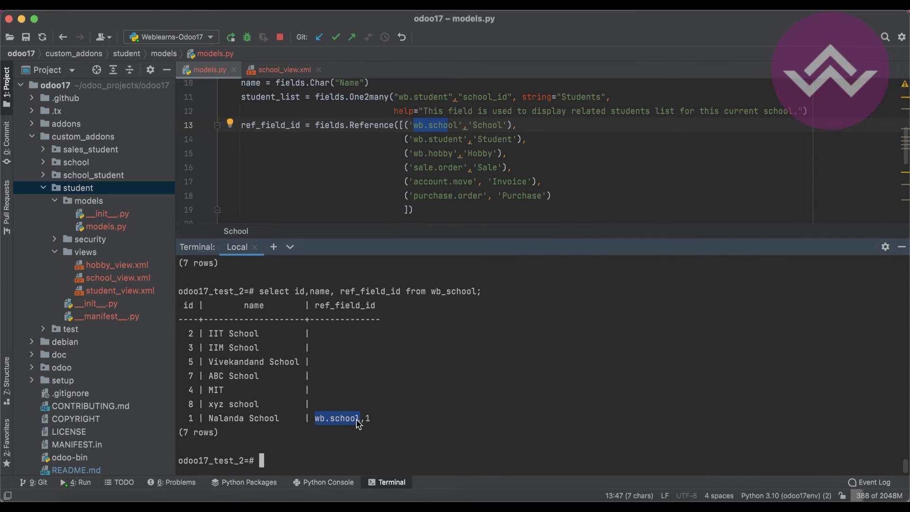
{"action": "double_click", "coordinate": [368, 420]}
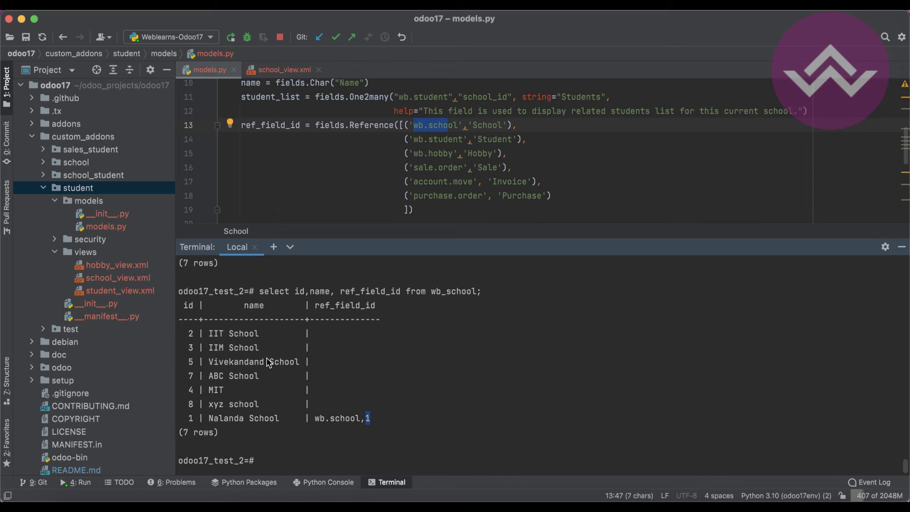
{"action": "double_click", "coordinate": [191, 419]}
{"action": "left_click_drag", "start_coordinate": [316, 306], "coordinate": [371, 422]}
Hide the terminal and examine the list of model names and the Reference type of ref_field_id in models.py
{"action": "left_click", "coordinate": [902, 247]}
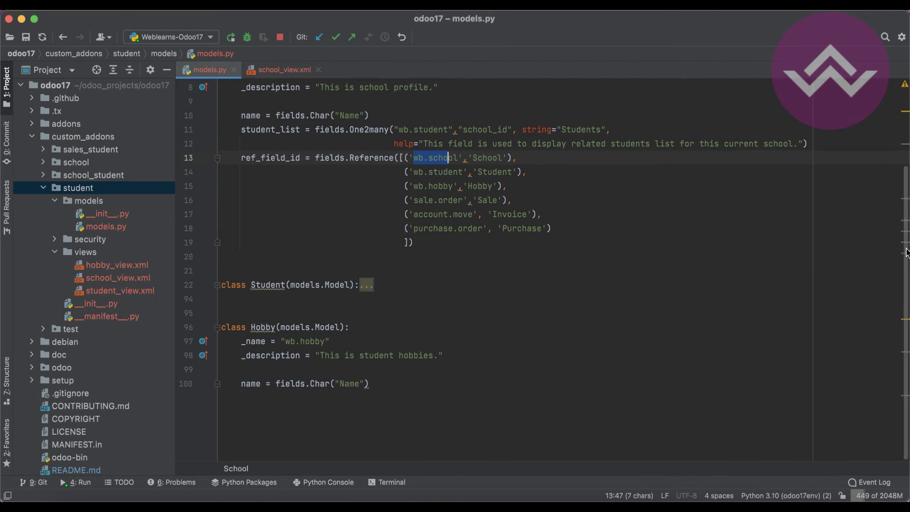
{"action": "left_click_drag", "start_coordinate": [413, 158], "coordinate": [485, 230]}
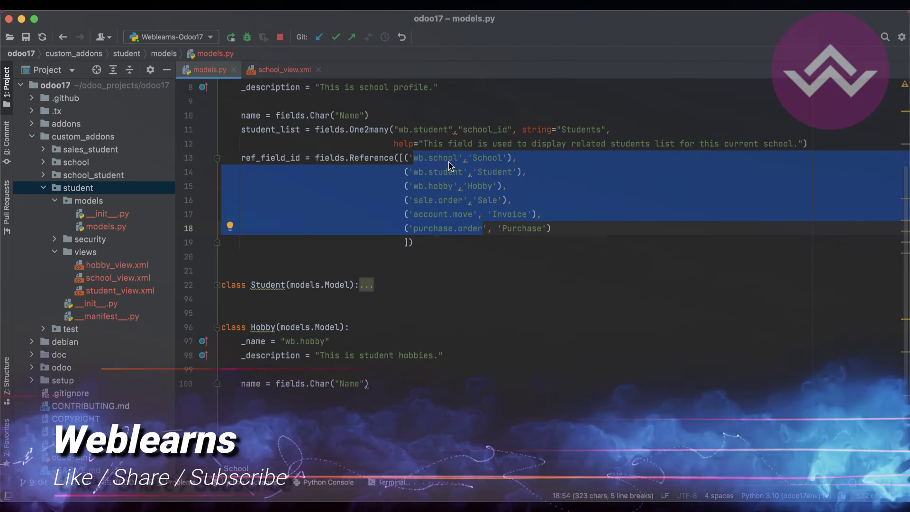
{"action": "left_click", "coordinate": [369, 158]}
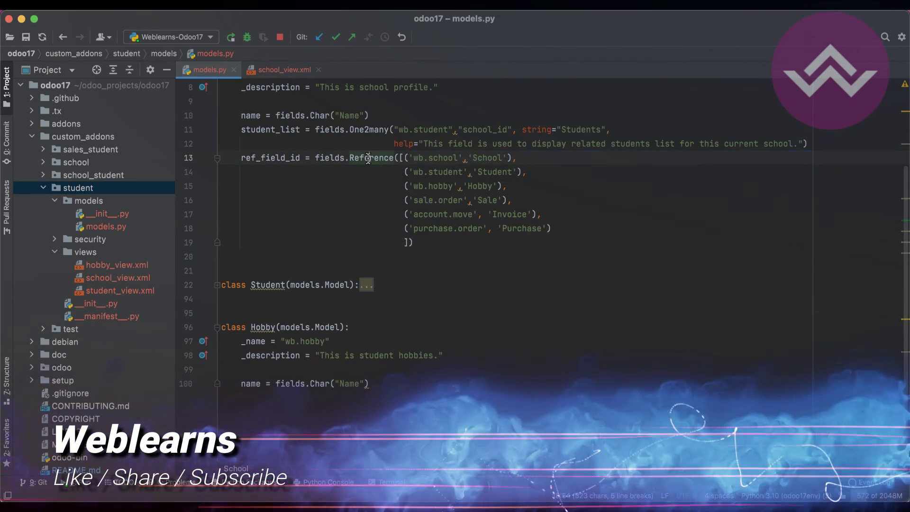
{"action": "double_click", "coordinate": [369, 158]}
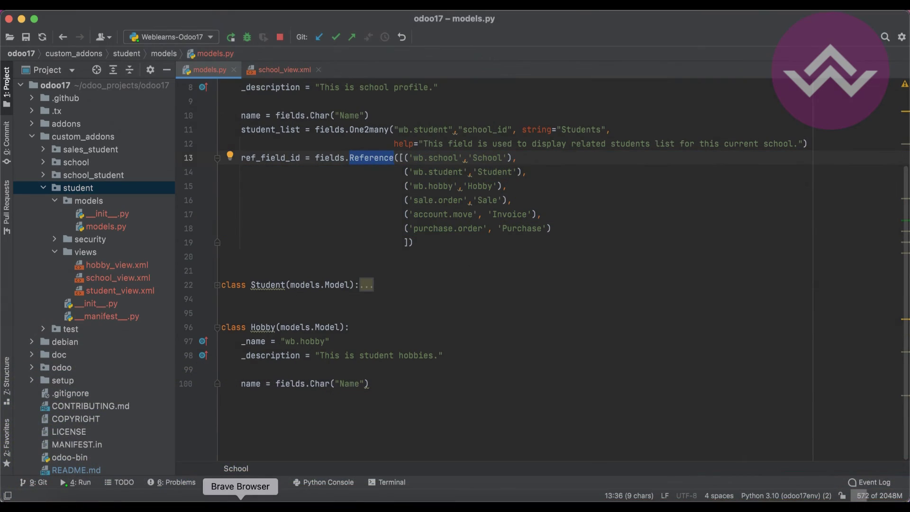
Switch to the browser and open the Invoicing/Configuration/Settings record from the technical Menu Items in Odoo Settings
{"action": "left_click", "coordinate": [241, 505]}
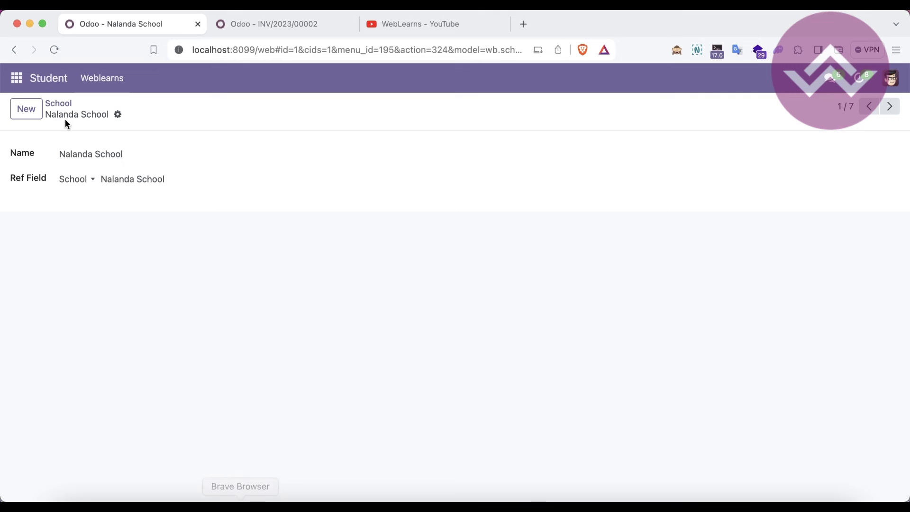
{"action": "left_click", "coordinate": [15, 81]}
{"action": "left_click", "coordinate": [47, 264]}
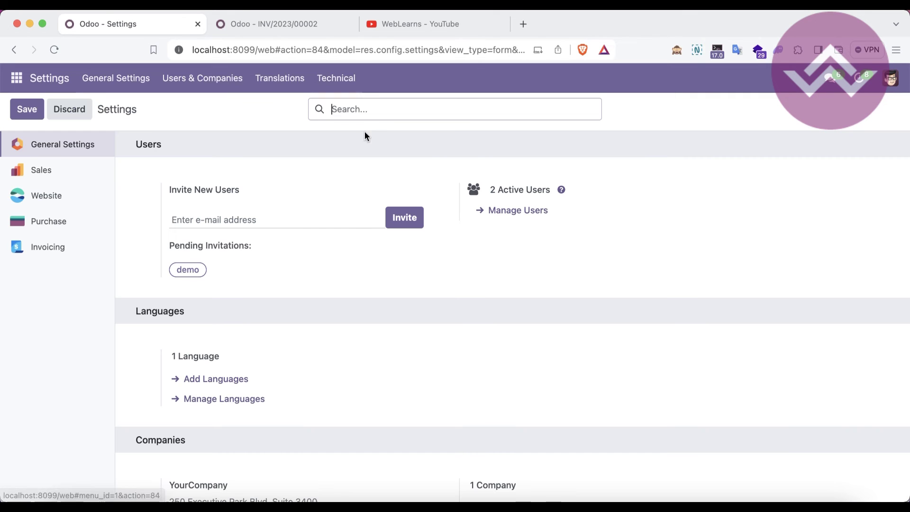
{"action": "left_click", "coordinate": [336, 78]}
{"action": "scroll", "coordinate": [365, 304], "scroll_direction": "down", "scroll_amount": 10}
{"action": "scroll", "coordinate": [365, 299], "scroll_direction": "up", "scroll_amount": 10}
{"action": "left_click", "coordinate": [373, 233]}
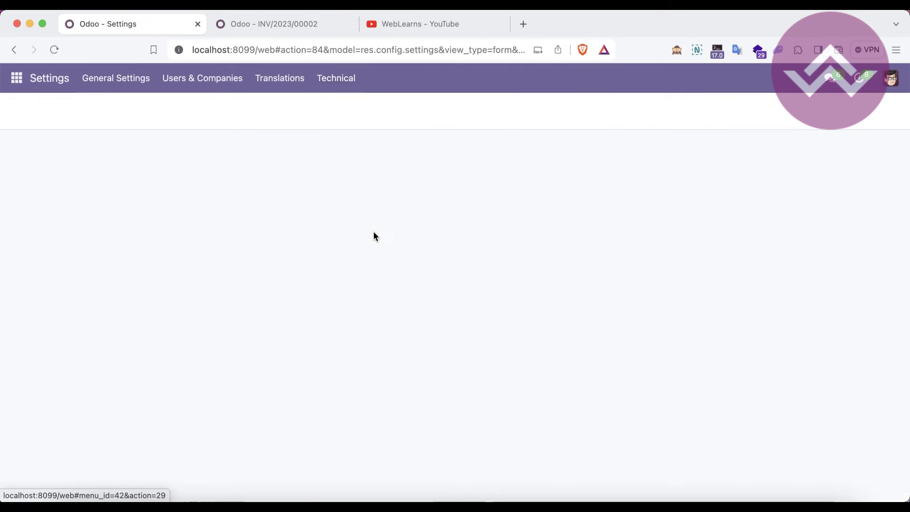
{"action": "left_click", "coordinate": [332, 174]}
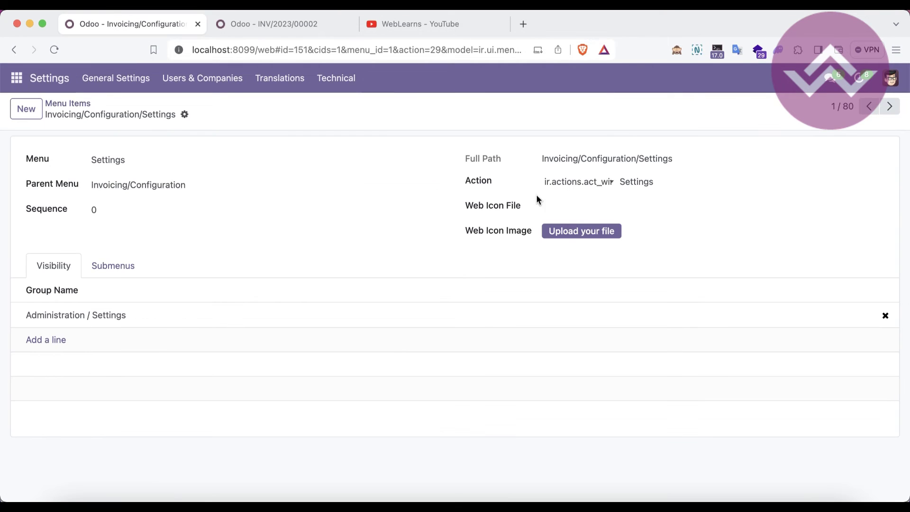
Examine the model choices of the menu item's Action field and the records offered for ir.actions.act_window
{"action": "left_click", "coordinate": [579, 183]}
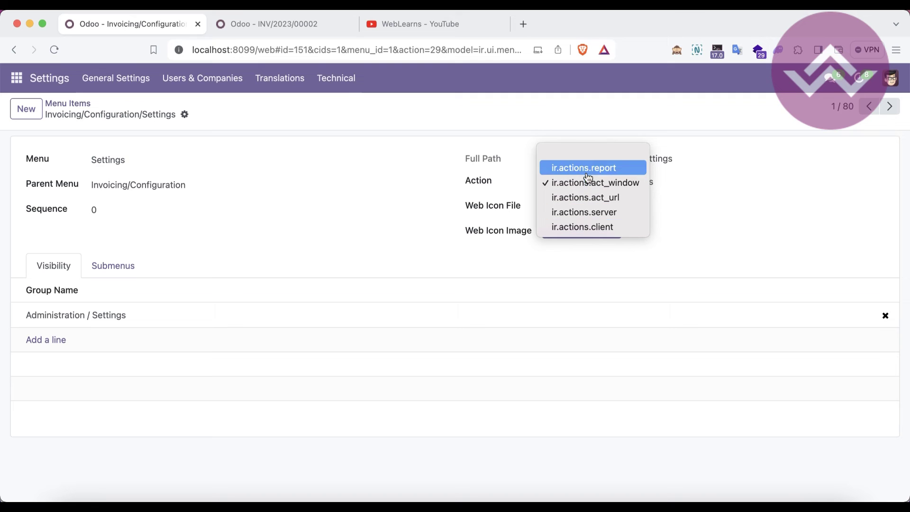
{"action": "left_click", "coordinate": [681, 191]}
{"action": "left_click", "coordinate": [607, 185]}
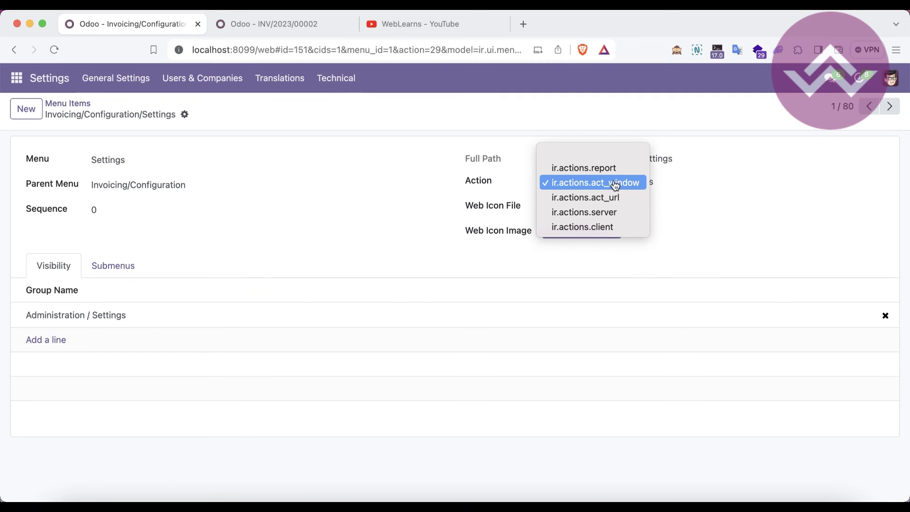
{"action": "left_click", "coordinate": [608, 185]}
{"action": "left_click", "coordinate": [671, 183]}
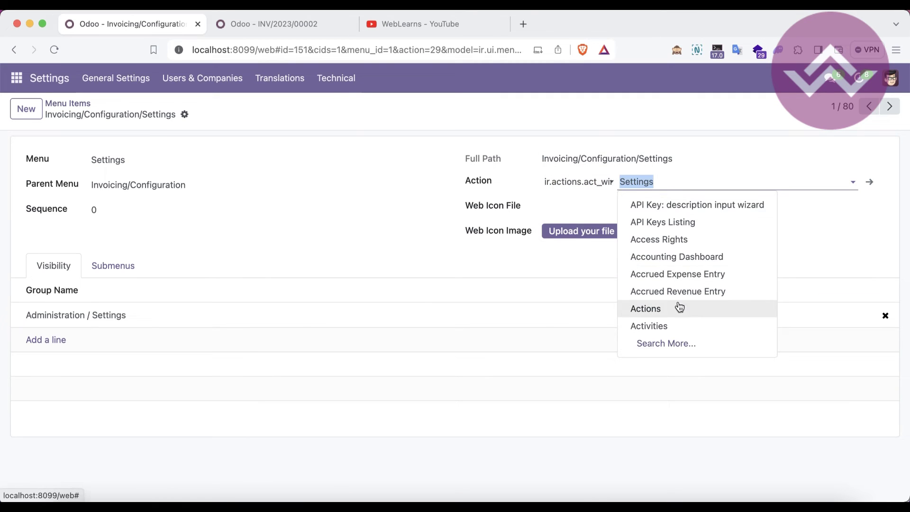
Set the Action type to ir.actions.report, view its available records, and set the type back to ir.actions.act_window
{"action": "left_click", "coordinate": [603, 189]}
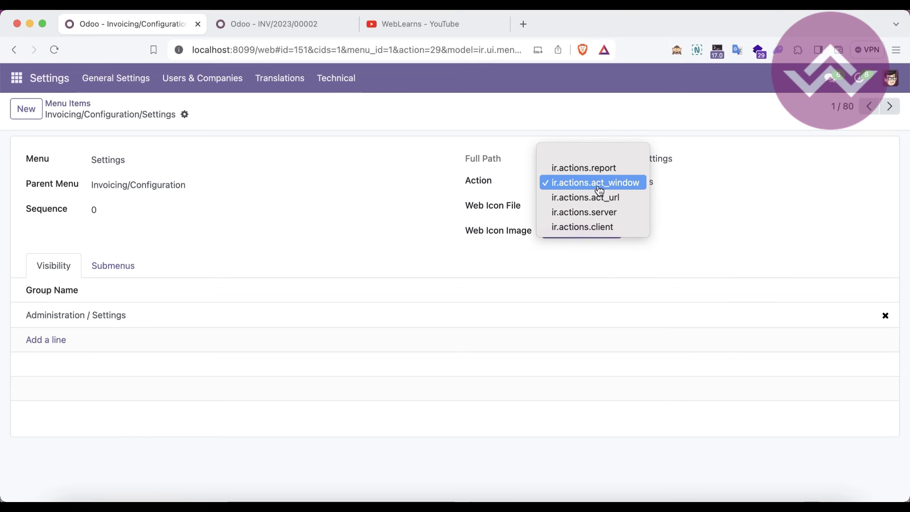
{"action": "left_click", "coordinate": [583, 167]}
{"action": "left_click", "coordinate": [653, 181]}
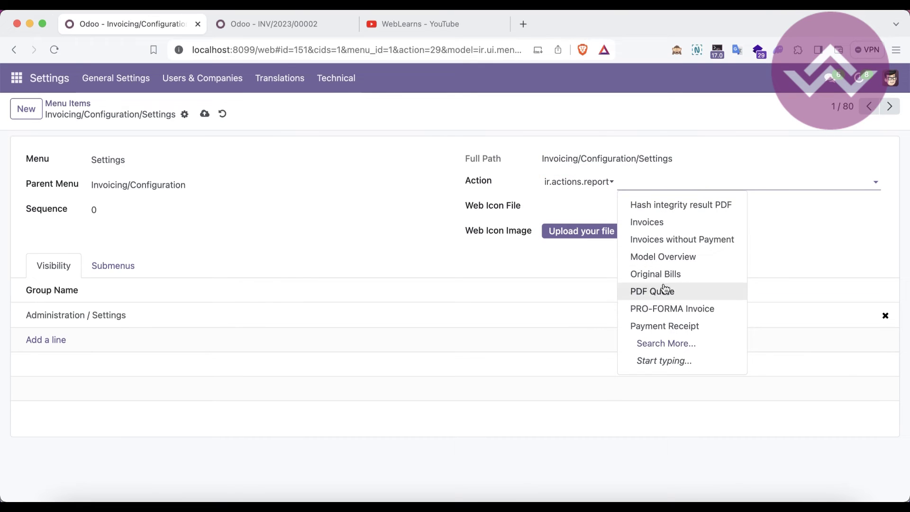
{"action": "left_click", "coordinate": [597, 189]}
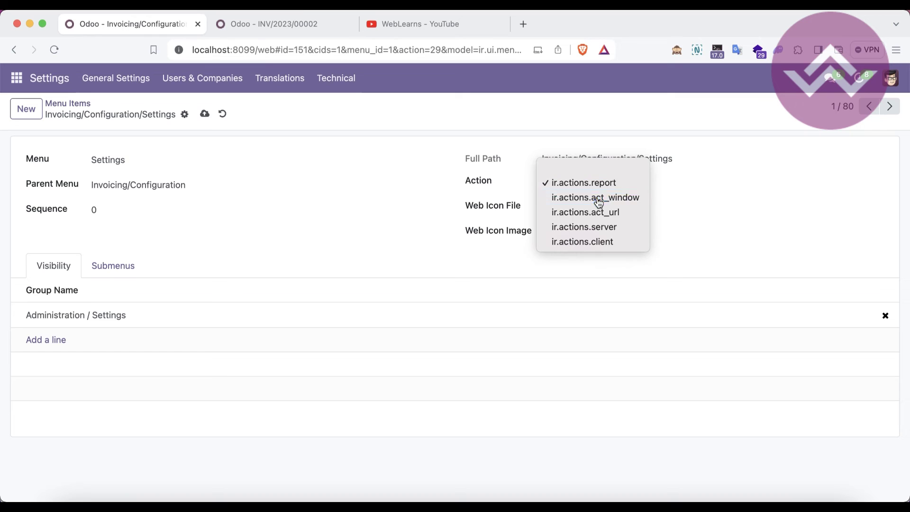
{"action": "left_click", "coordinate": [597, 197]}
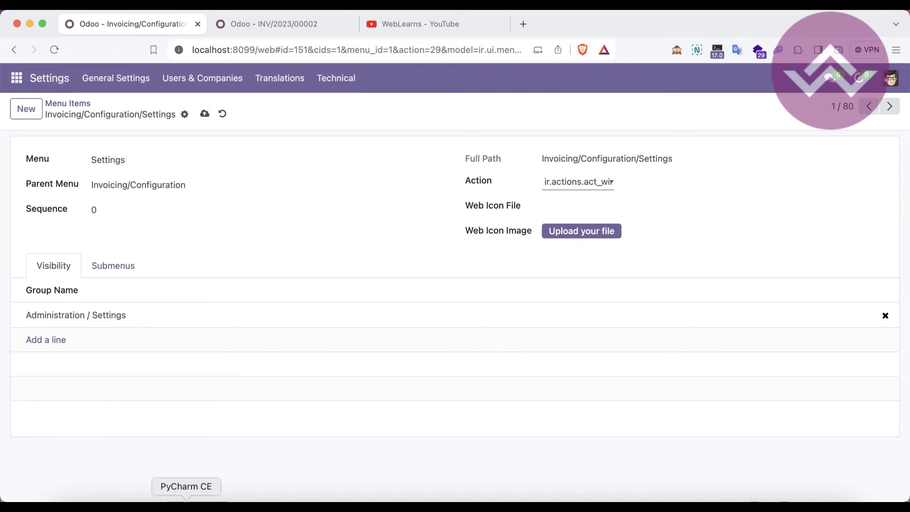
Switch to PyCharm and examine the wb_school_menu menuitem and its wb_school_action action in school_view.xml
{"action": "left_click", "coordinate": [190, 502]}
{"action": "left_click", "coordinate": [278, 71]}
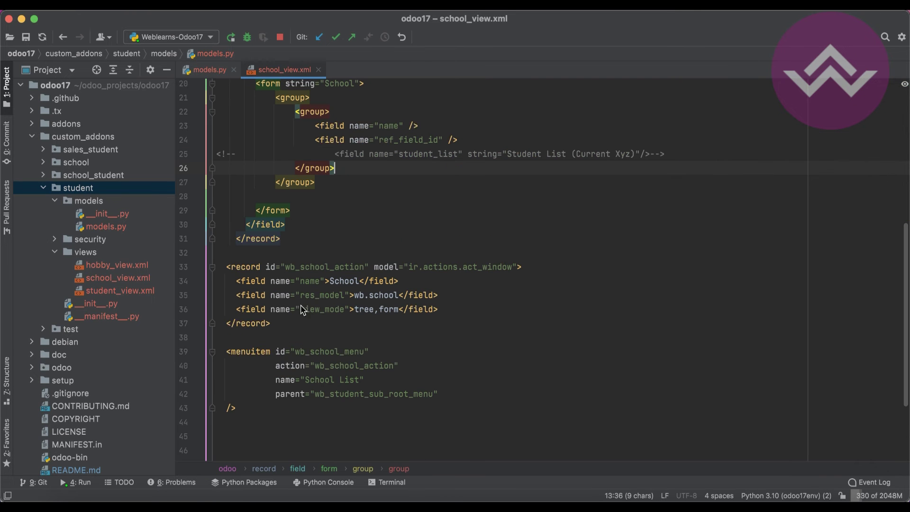
{"action": "left_click_drag", "start_coordinate": [227, 352], "coordinate": [310, 363]}
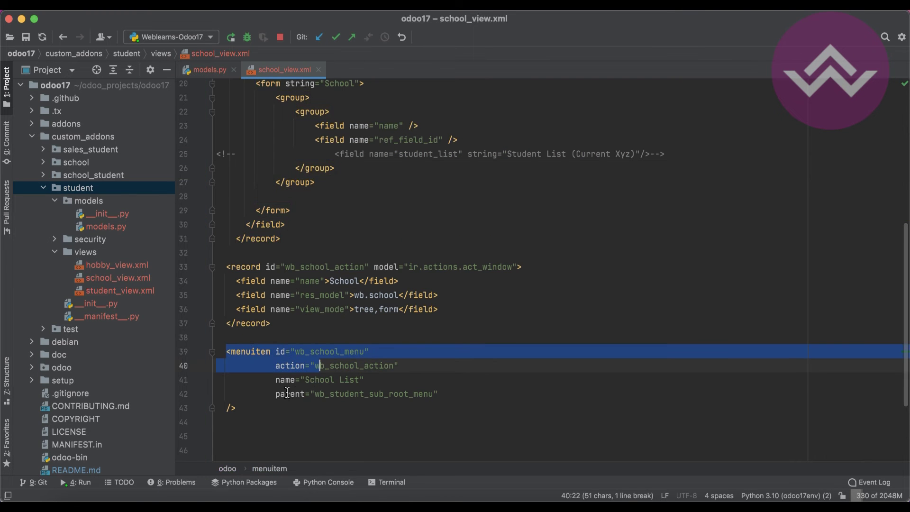
{"action": "left_click", "coordinate": [290, 380]}
{"action": "double_click", "coordinate": [291, 365]}
{"action": "double_click", "coordinate": [332, 367]}
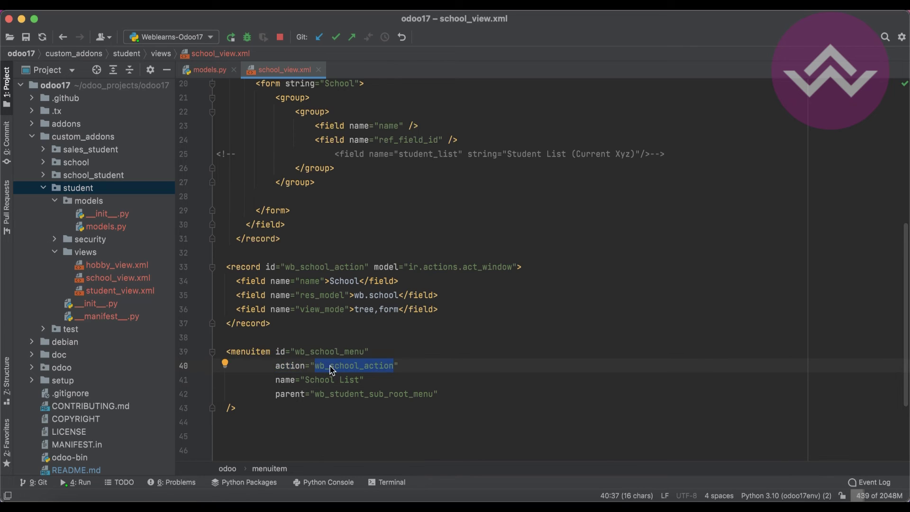
Return to models.py and add the keyword selection= before the model list in ref_field_id's Reference definition
{"action": "left_click", "coordinate": [208, 70]}
{"action": "left_click", "coordinate": [361, 167]}
{"action": "left_click", "coordinate": [357, 154]}
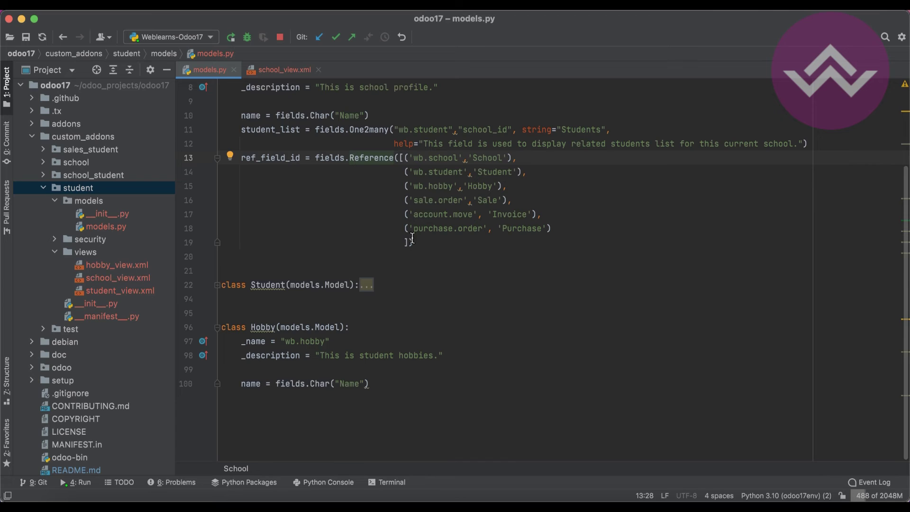
{"action": "left_click", "coordinate": [401, 158]}
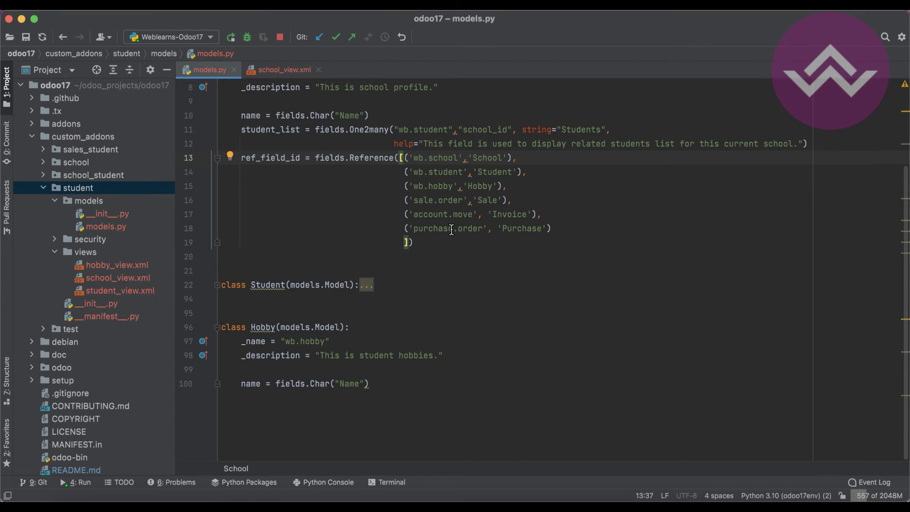
{"action": "type", "text": "selection="}
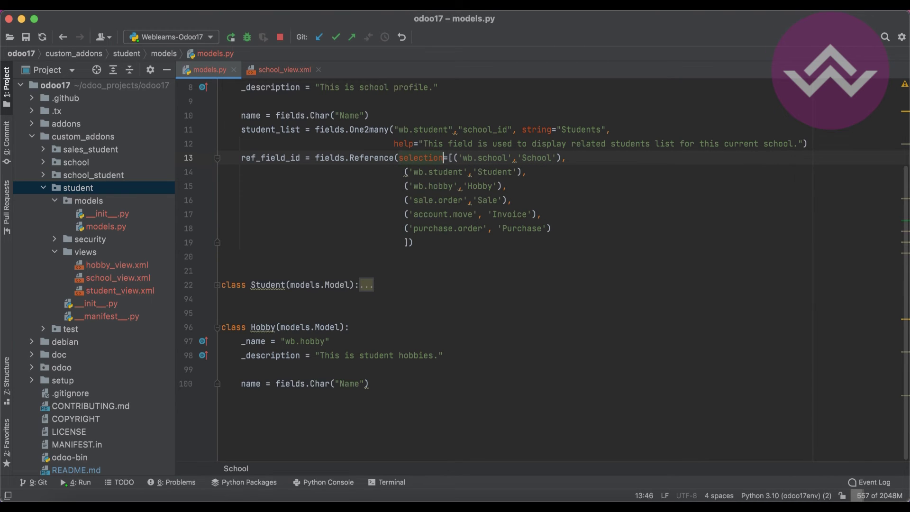
Remove the selection= keyword from ref_field_id's Reference definition
{"action": "key", "text": "alt+shift+Left"}
{"action": "key", "text": "alt+shift+Left"}
{"action": "key", "text": "BackSpace"}
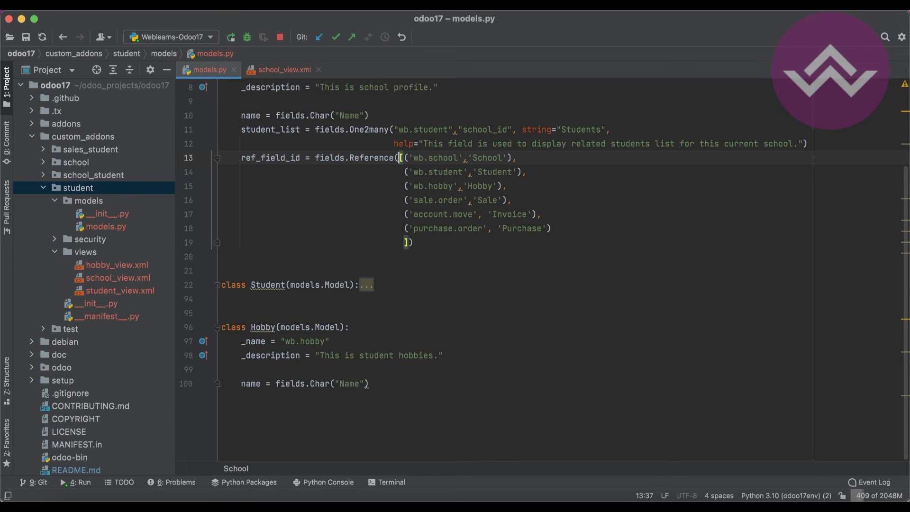
Restore the removed selection= keyword in ref_field_id's Reference definition and add string="reference" after the model list
{"action": "key", "text": "super+z"}
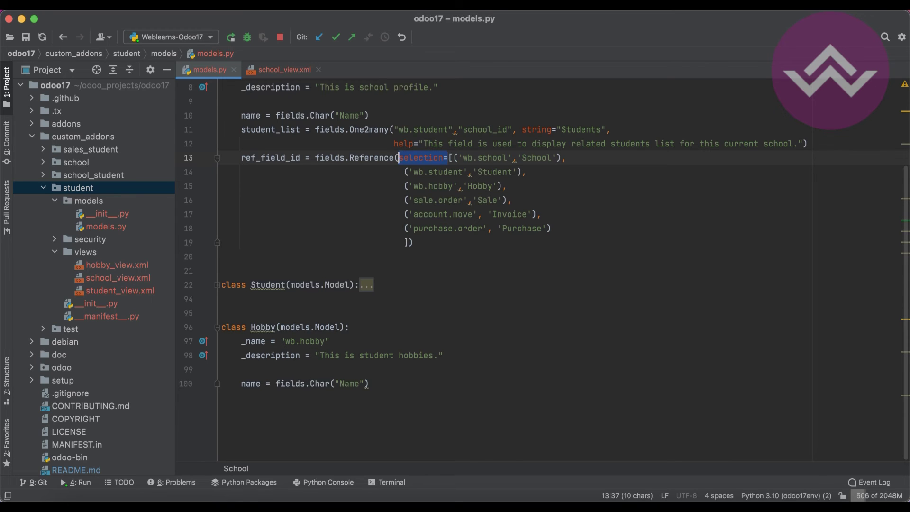
{"action": "left_click", "coordinate": [449, 186]}
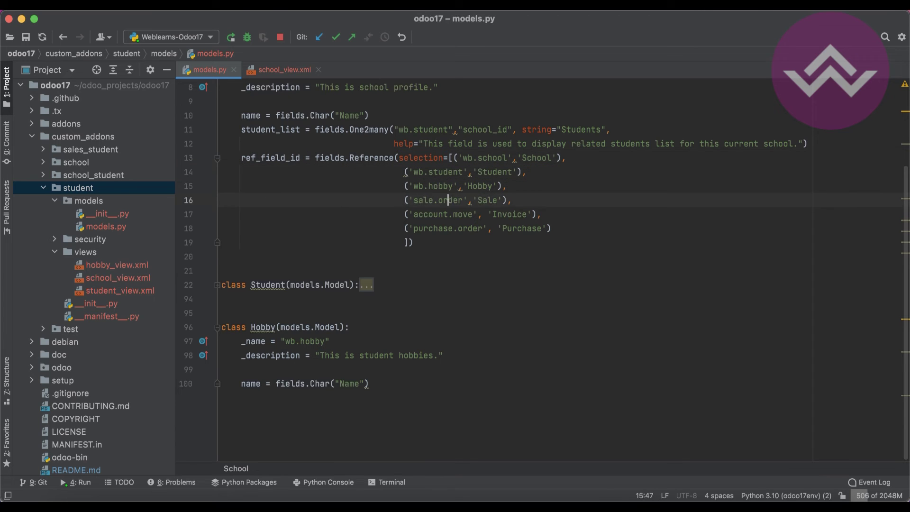
{"action": "left_click", "coordinate": [410, 242]}
{"action": "type", "text": ", s"}
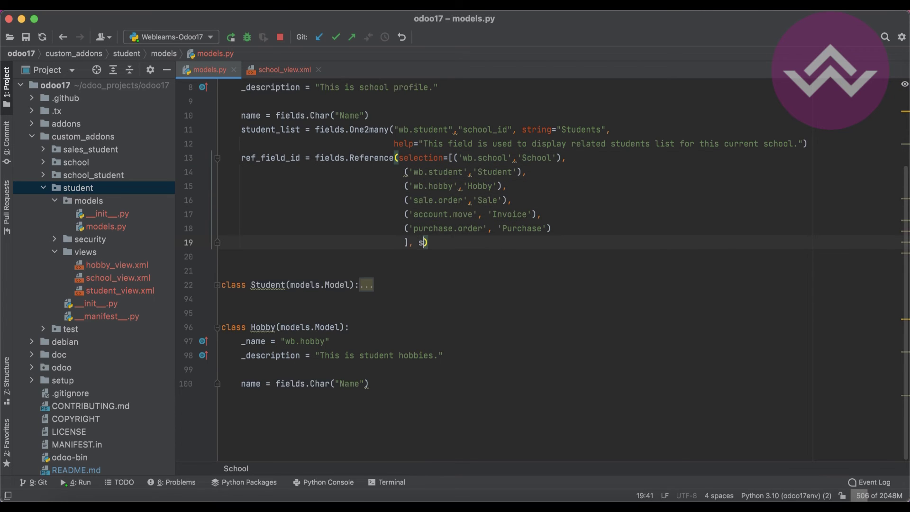
{"action": "type", "text": "tring"}
{"action": "key", "text": "Return"}
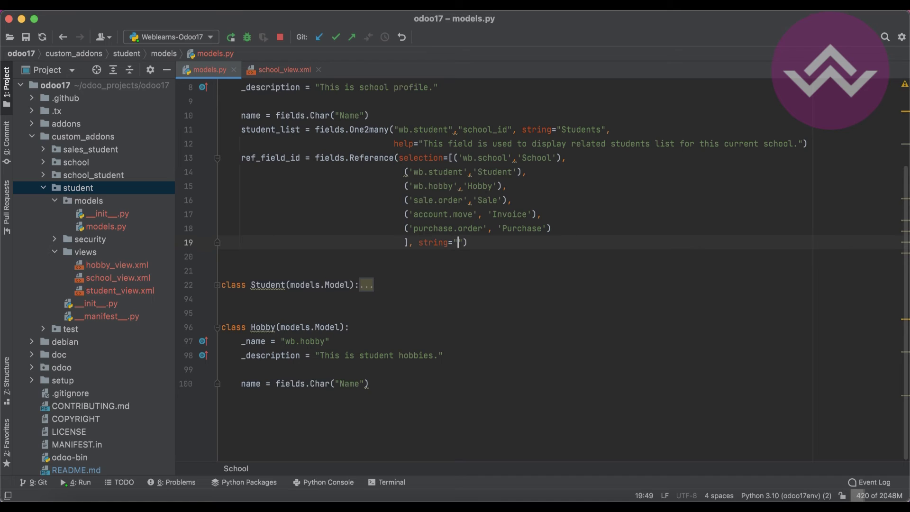
{"action": "type", "text": "reference"}
{"action": "double_click", "coordinate": [501, 247]}
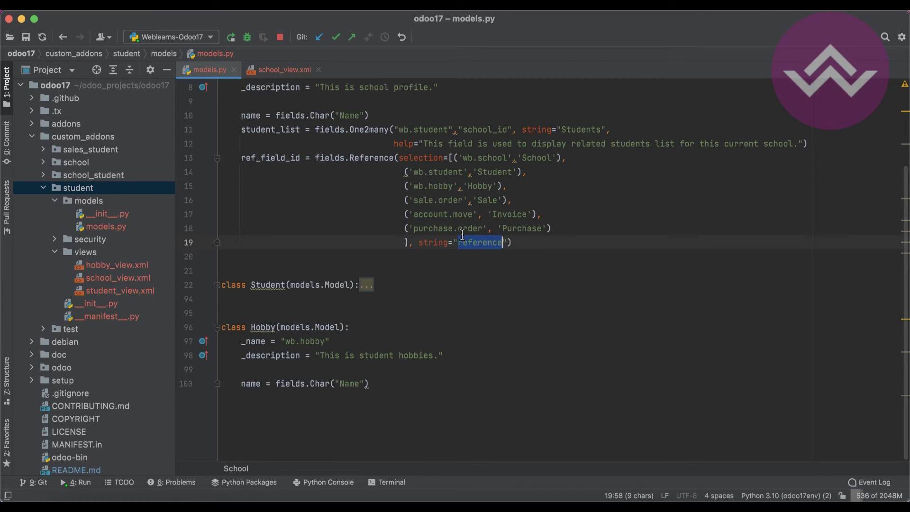
Switch to the browser and open the Nalanda School record from the Student app's School list
{"action": "key", "text": "super+Tab"}
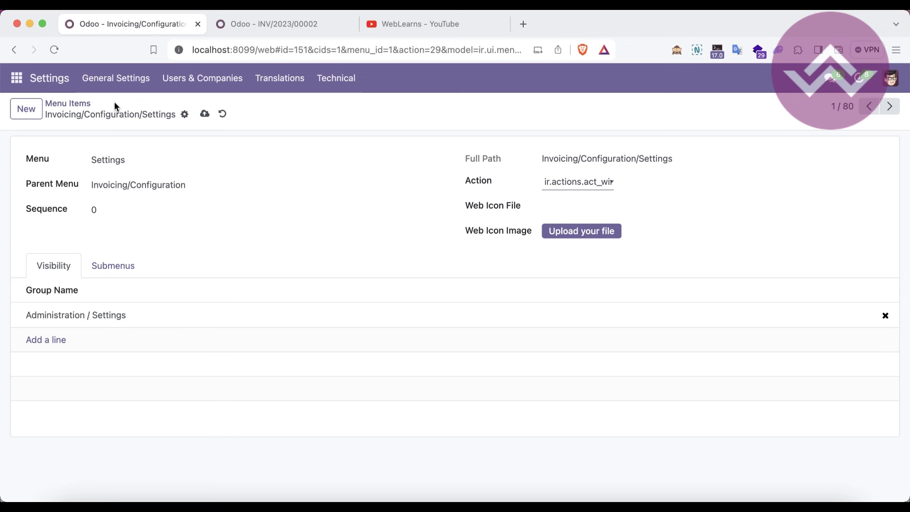
{"action": "left_click", "coordinate": [17, 78]}
{"action": "left_click", "coordinate": [42, 124]}
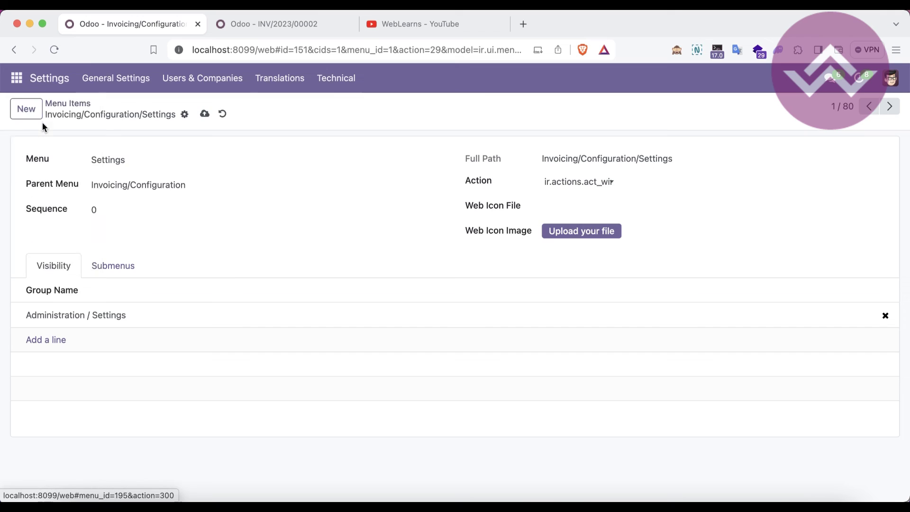
{"action": "left_click", "coordinate": [102, 78]}
{"action": "left_click", "coordinate": [113, 125]}
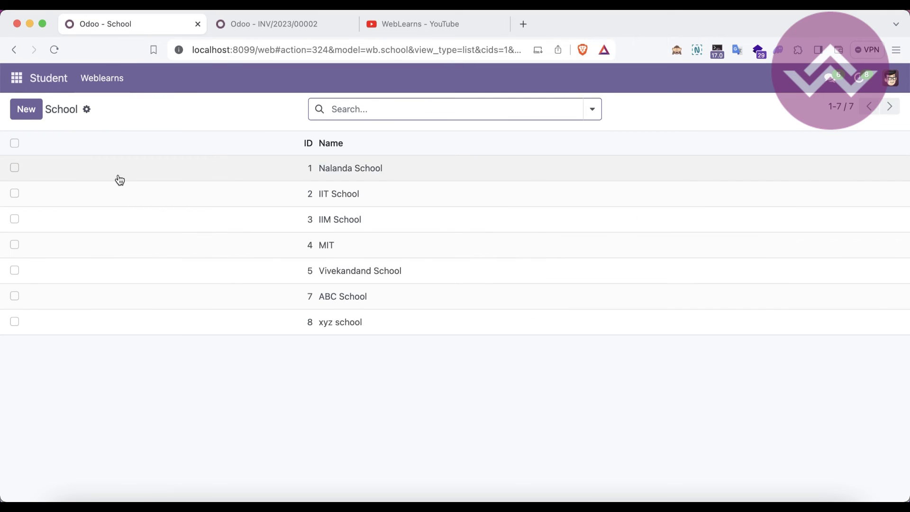
{"action": "left_click", "coordinate": [116, 176]}
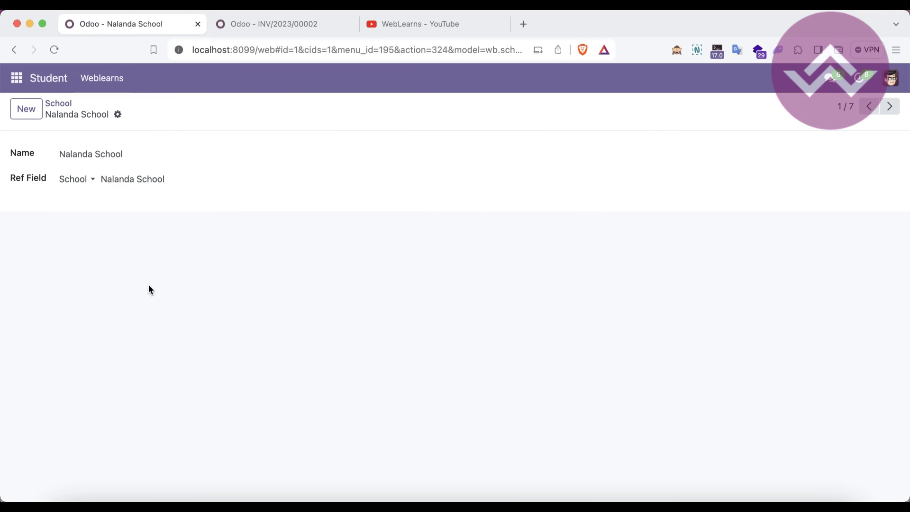
Start the Weblearns-Odoo17 server in PyCharm and check ref_field_id's label on the Nalanda School form in the browser
{"action": "key", "text": "super+Tab"}
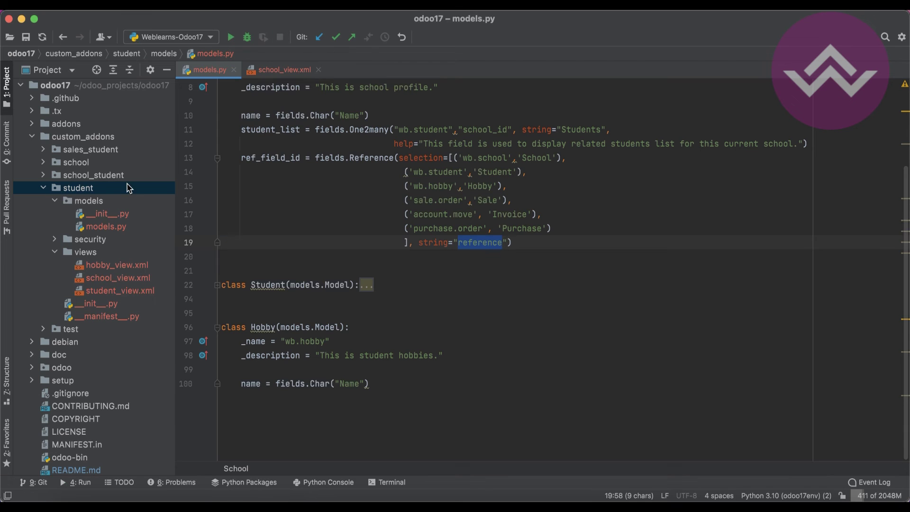
{"action": "left_click", "coordinate": [231, 37]}
{"action": "key", "text": "super+Tab"}
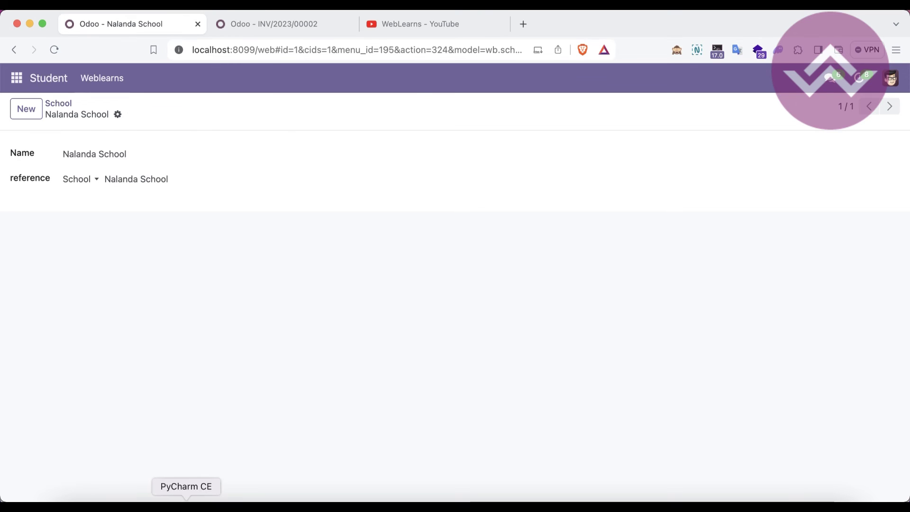
Return to PyCharm and replace ref_field_id's string parameter with invisible=1
{"action": "key", "text": "super+Tab"}
{"action": "double_click", "coordinate": [433, 243]}
{"action": "type", "text": "invisible"}
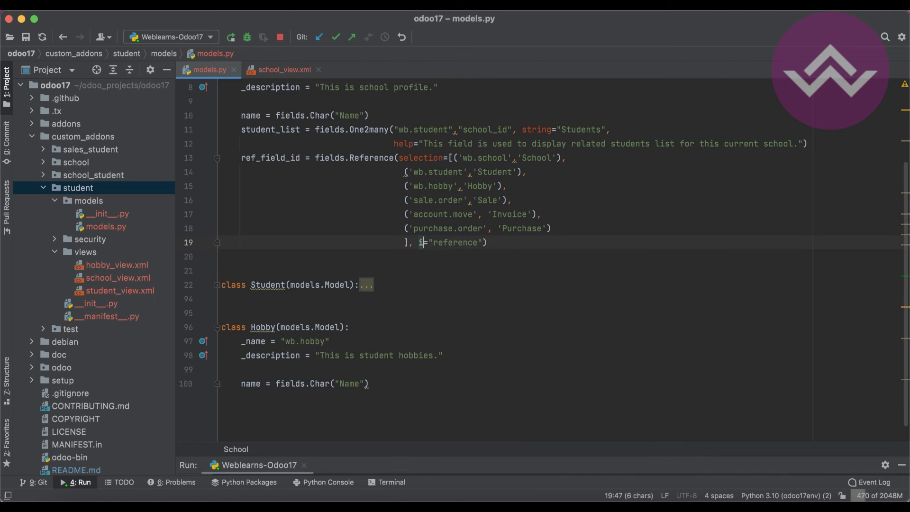
{"action": "double_click", "coordinate": [496, 242]}
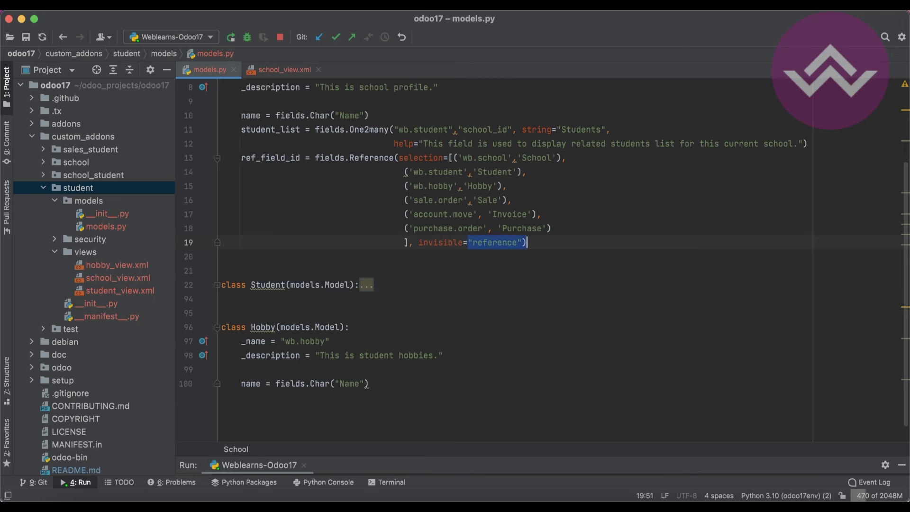
{"action": "type", "text": "1"}
Change the invisible parameter to readonly, restart the server, and reload the Nalanda School form in the browser
{"action": "double_click", "coordinate": [448, 241]}
{"action": "type", "text": "readonly"}
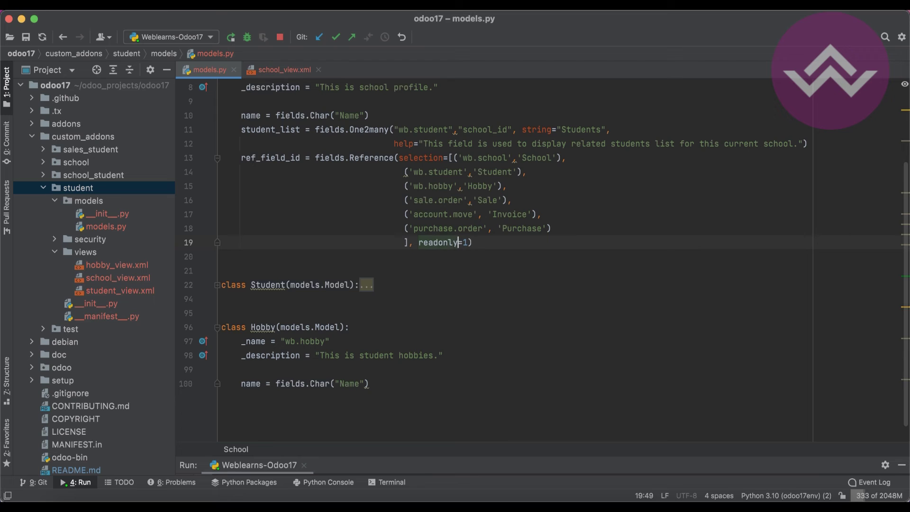
{"action": "left_click", "coordinate": [231, 37]}
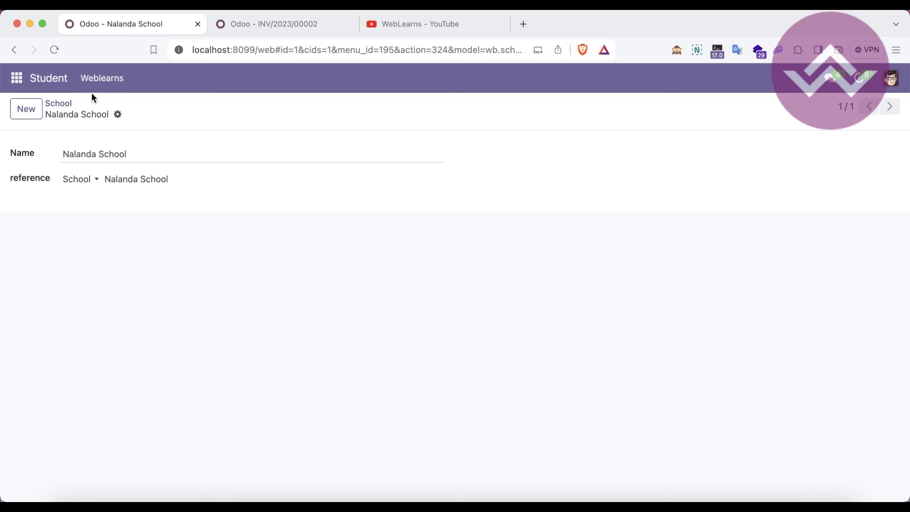
{"action": "left_click", "coordinate": [55, 48]}
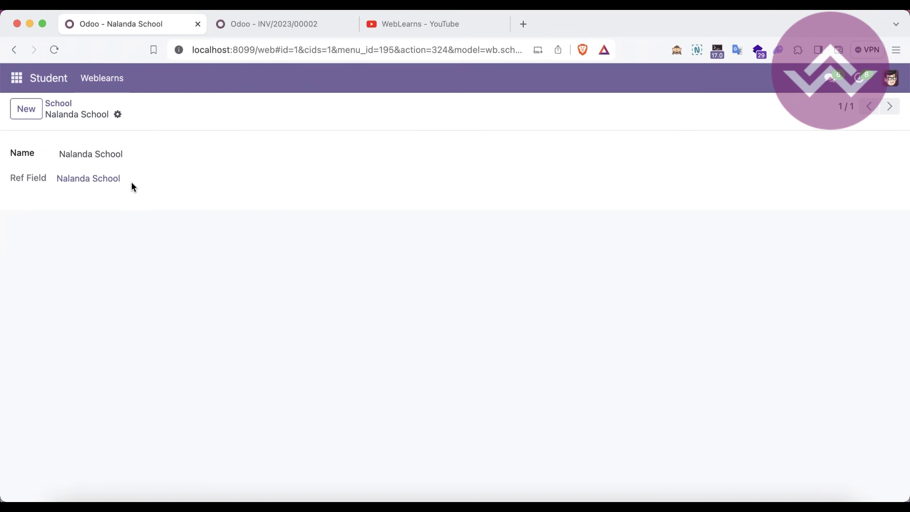
Change ref_field_id's readonly parameter to required in models.py and reload the Nalanda School form in the browser
{"action": "key", "text": "super+Tab"}
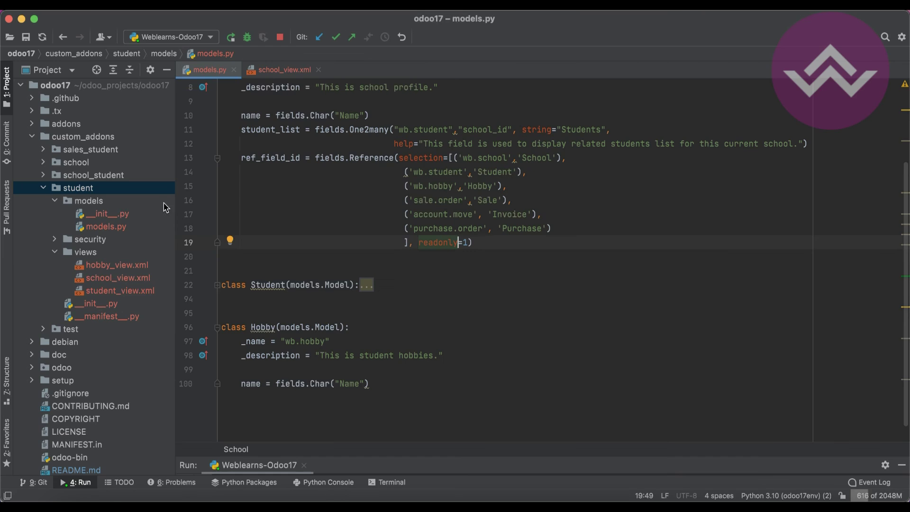
{"action": "double_click", "coordinate": [432, 242]}
{"action": "type", "text": "require"}
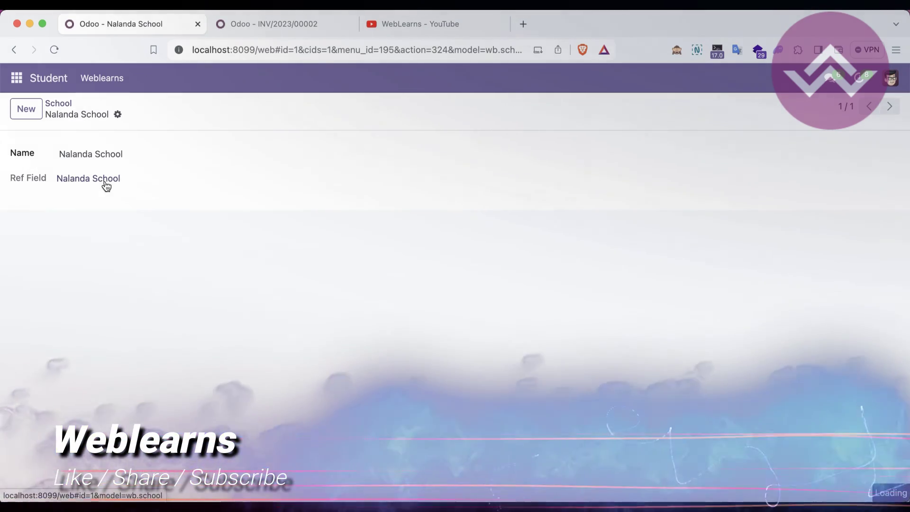
{"action": "left_click", "coordinate": [104, 179]}
{"action": "left_click", "coordinate": [55, 50]}
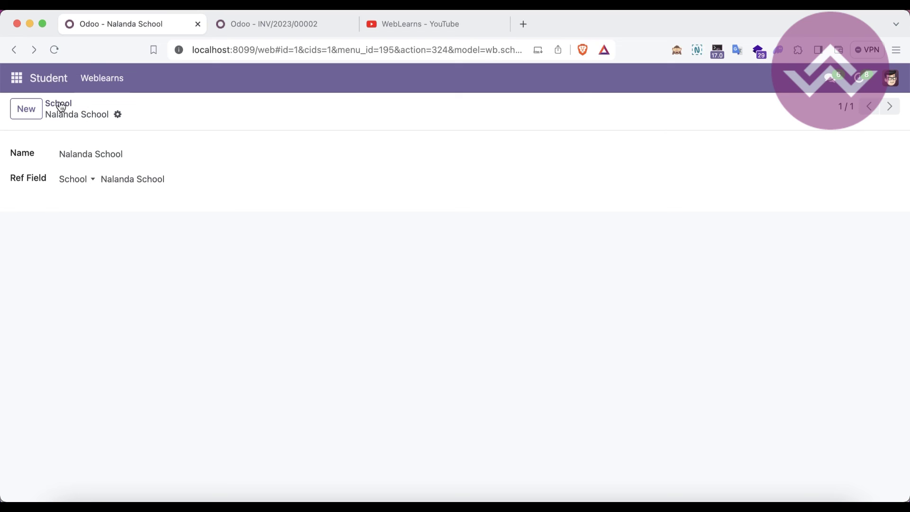
Try to save the IIT School record as IIT School1 with an empty Ref Field, and discard the edit
{"action": "left_click", "coordinate": [58, 104]}
{"action": "left_click", "coordinate": [204, 202]}
{"action": "left_click", "coordinate": [125, 153]}
{"action": "type", "text": "1"}
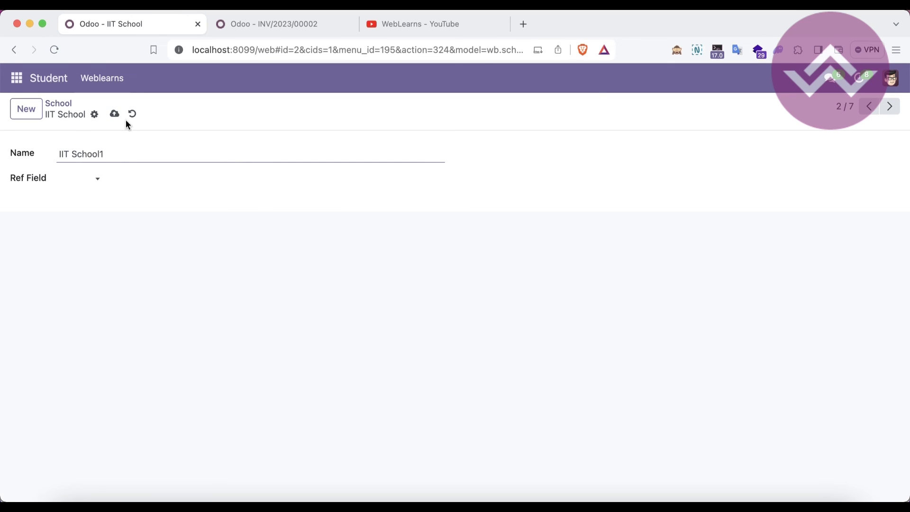
{"action": "left_click", "coordinate": [115, 115]}
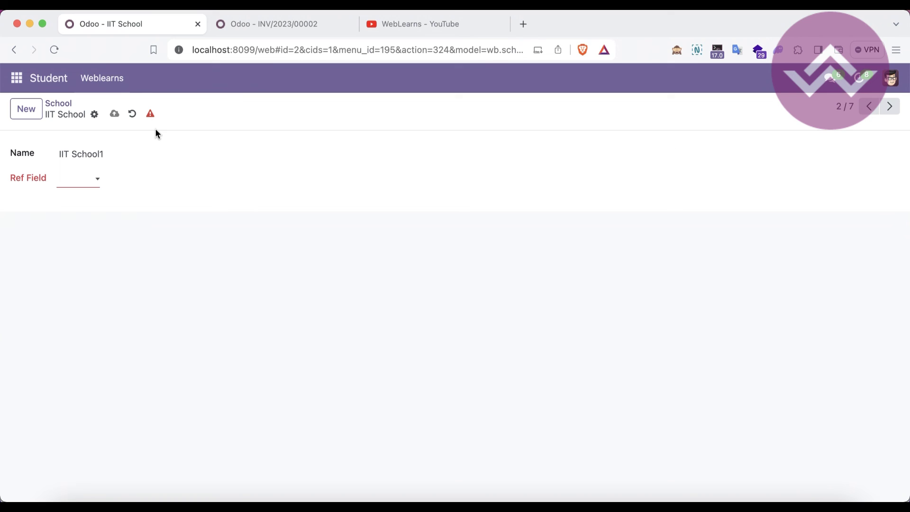
{"action": "left_click", "coordinate": [132, 114]}
In models.py, replace ref_field_id's required parameter with help="Please select records according!" and restart the server
{"action": "key", "text": "super+Tab"}
{"action": "double_click", "coordinate": [435, 242]}
{"action": "type", "text": "help"}
{"action": "type", "text": "\"Please select re"}
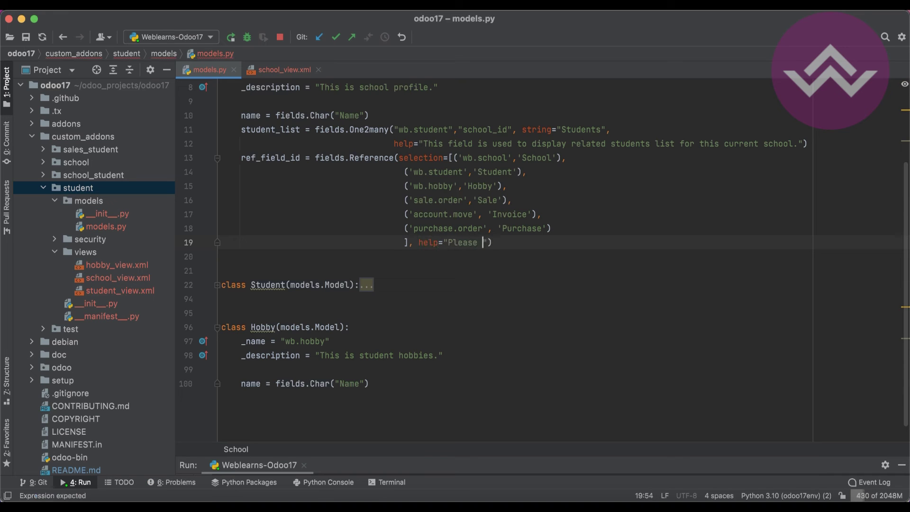
{"action": "type", "text": "cords accordingl"}
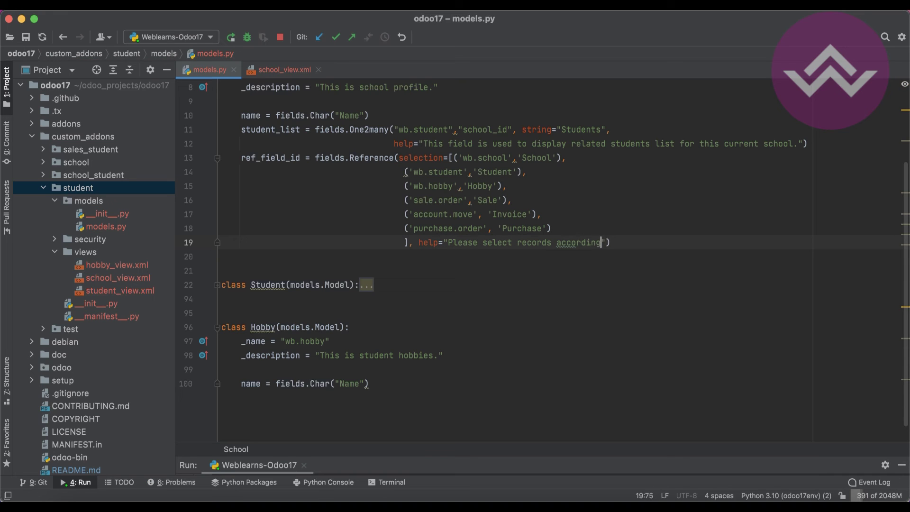
{"action": "left_click", "coordinate": [231, 37]}
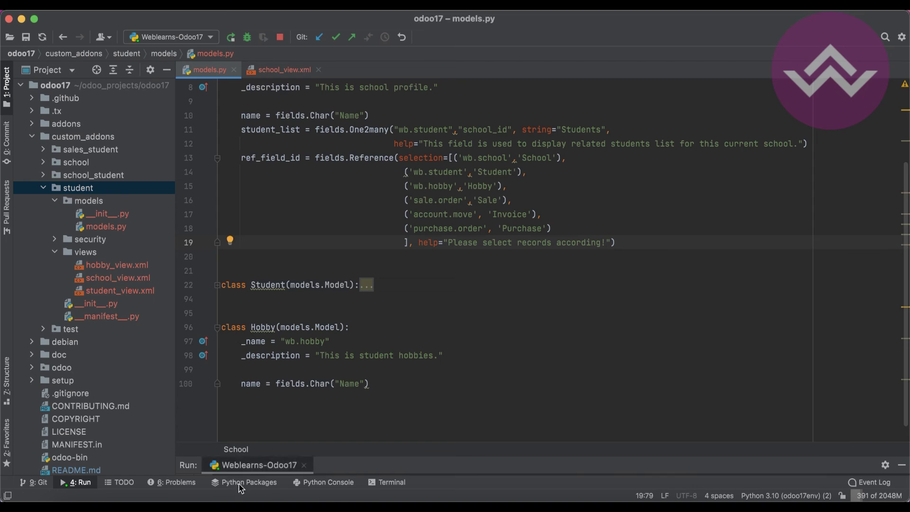
Reload the IIT School form in the browser and view the Ref Field's help tooltip
{"action": "key", "text": "super+Tab"}
{"action": "left_click", "coordinate": [54, 49]}
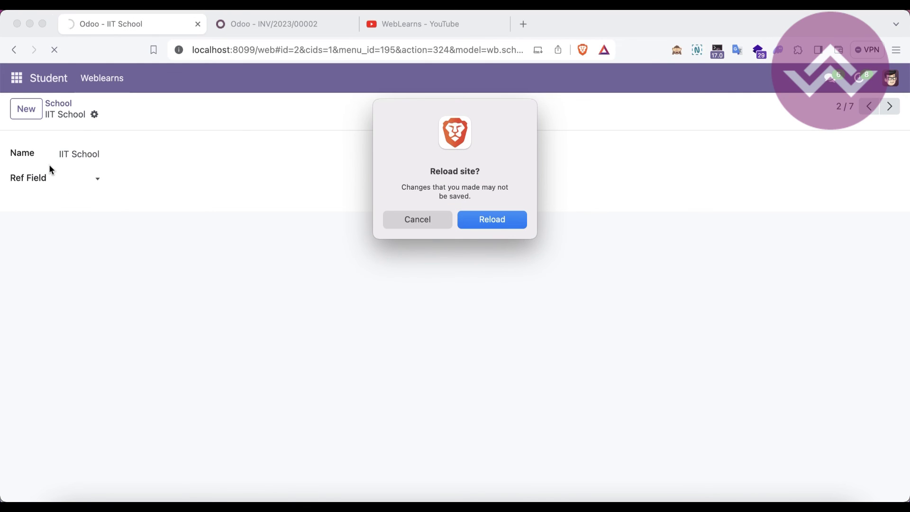
{"action": "left_click", "coordinate": [475, 225]}
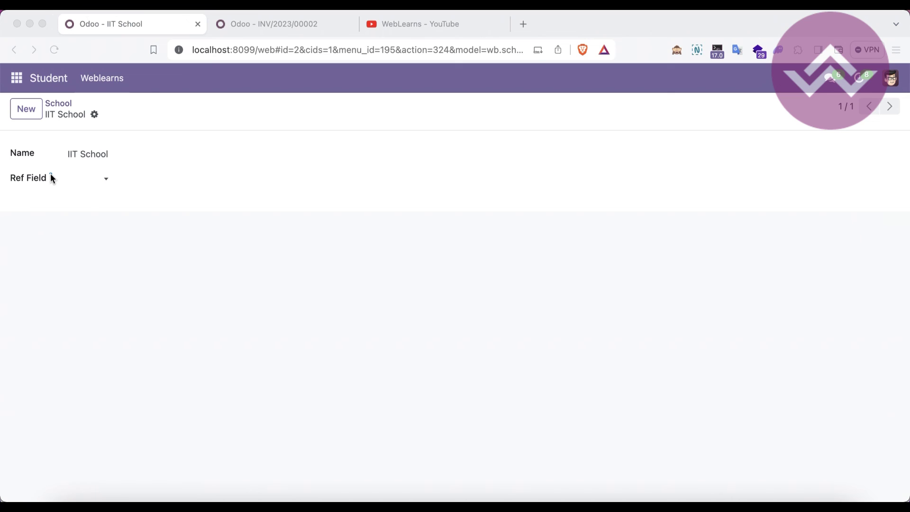
{"action": "mouse_move", "coordinate": [51, 176]}
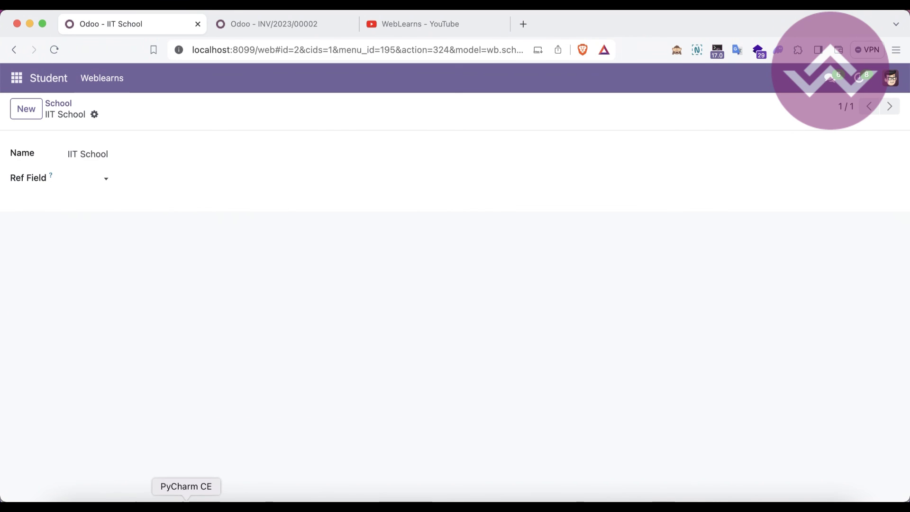
Switch to PyCharm and replace ref_field_id's help parameter with default="wb.student,1"
{"action": "left_click", "coordinate": [186, 506]}
{"action": "left_click_drag", "start_coordinate": [611, 242], "coordinate": [419, 243]}
{"action": "key", "text": "BackSpace"}
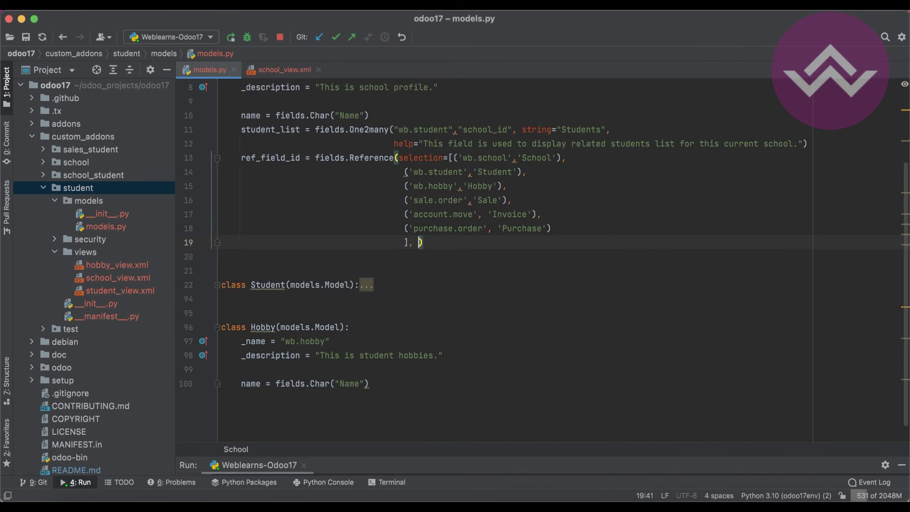
{"action": "type", "text": "default=\""}
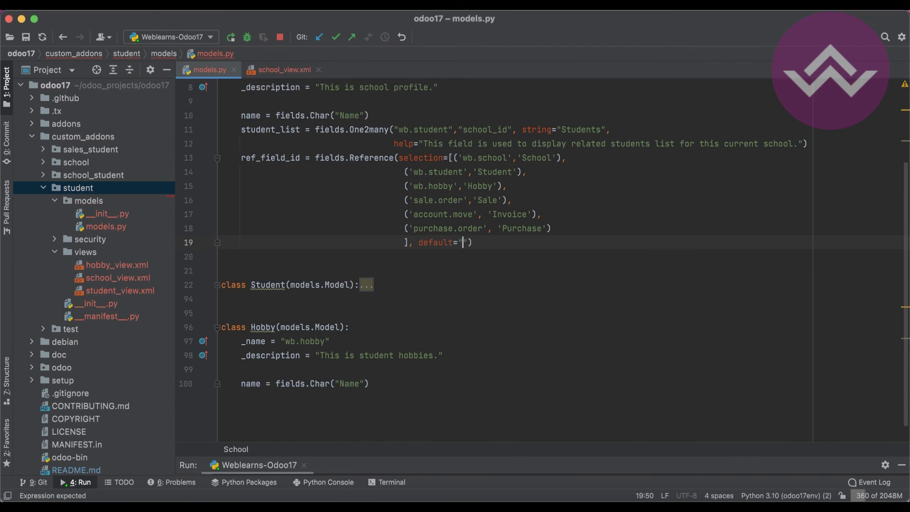
{"action": "type", "text": "wb.student,1"}
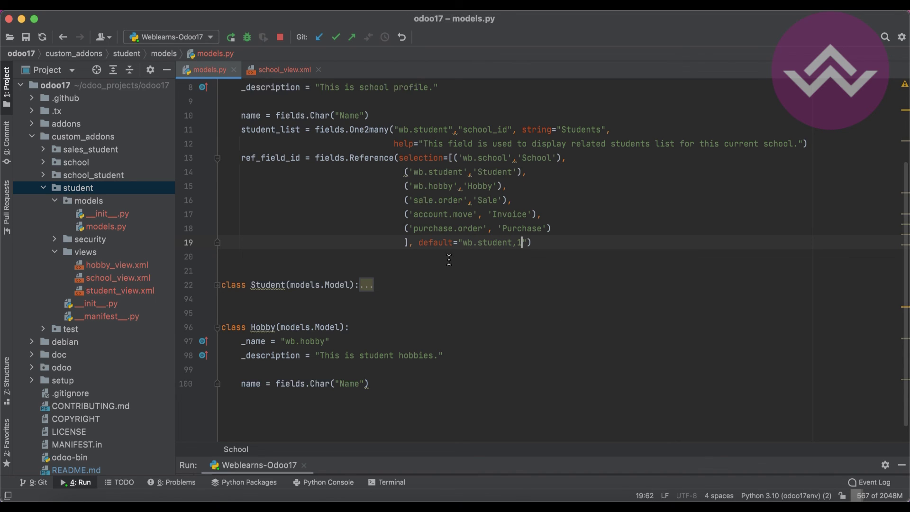
Examine the record IDs in the browser's Student list to find a valid default student, and return to PyCharm
{"action": "left_click", "coordinate": [242, 500]}
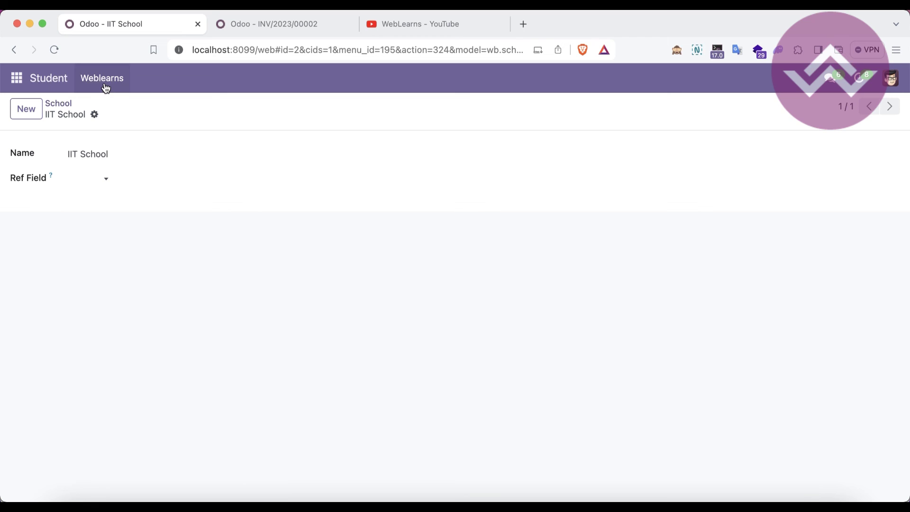
{"action": "left_click", "coordinate": [105, 88]}
{"action": "left_click", "coordinate": [108, 126]}
{"action": "left_click", "coordinate": [109, 83]}
{"action": "left_click", "coordinate": [112, 102]}
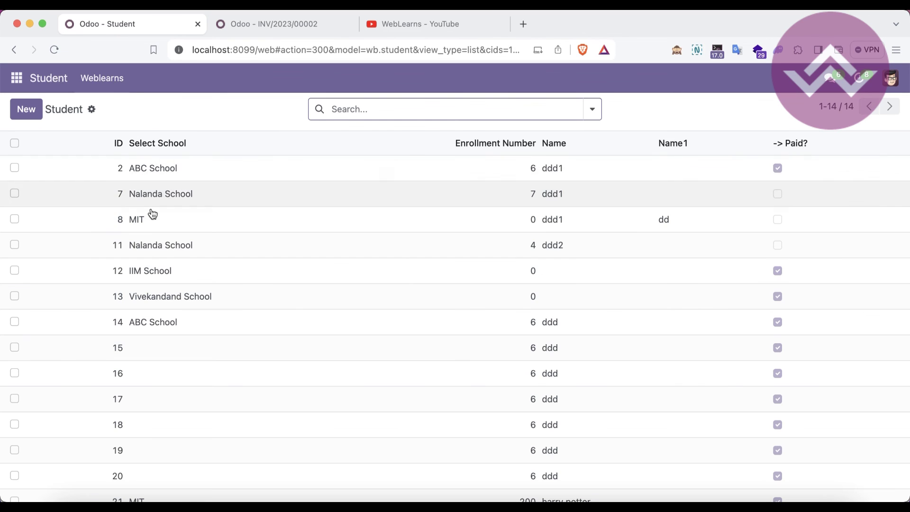
{"action": "scroll", "coordinate": [145, 351], "scroll_direction": "down", "scroll_amount": 1}
{"action": "scroll", "coordinate": [187, 242], "scroll_direction": "up", "scroll_amount": 1}
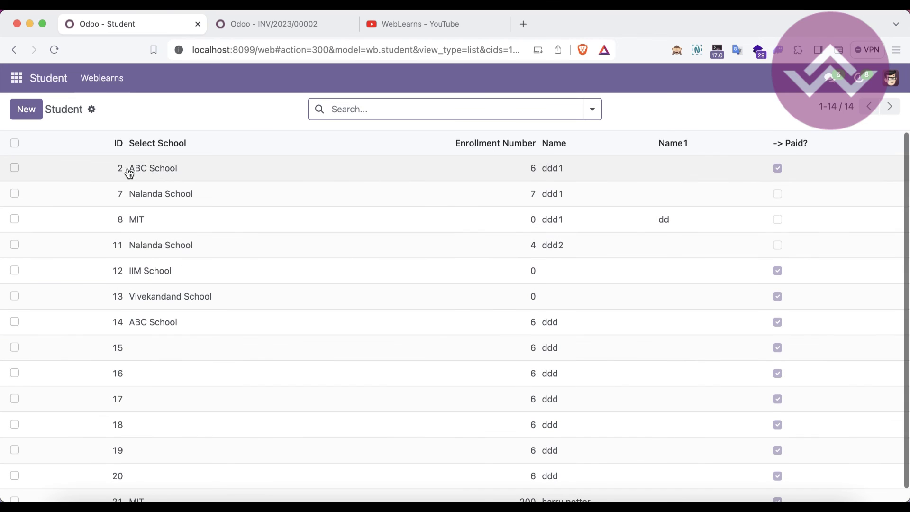
{"action": "scroll", "coordinate": [128, 386], "scroll_direction": "down", "scroll_amount": 1}
{"action": "scroll", "coordinate": [174, 147], "scroll_direction": "up", "scroll_amount": 1}
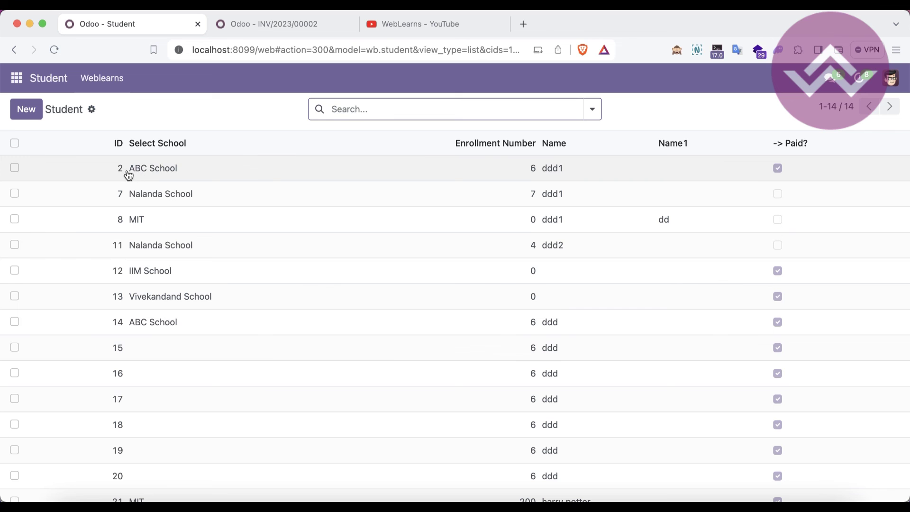
{"action": "left_click", "coordinate": [189, 507]}
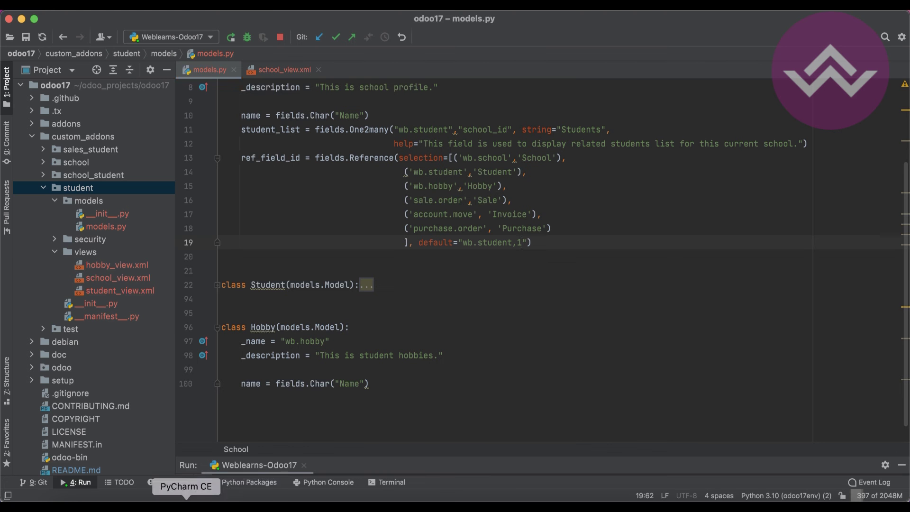
Set ref_field_id's default parameter to "wb.student,2", restart the server and switch to the browser
{"action": "key", "text": "BackSpace"}
{"action": "type", "text": "2"}
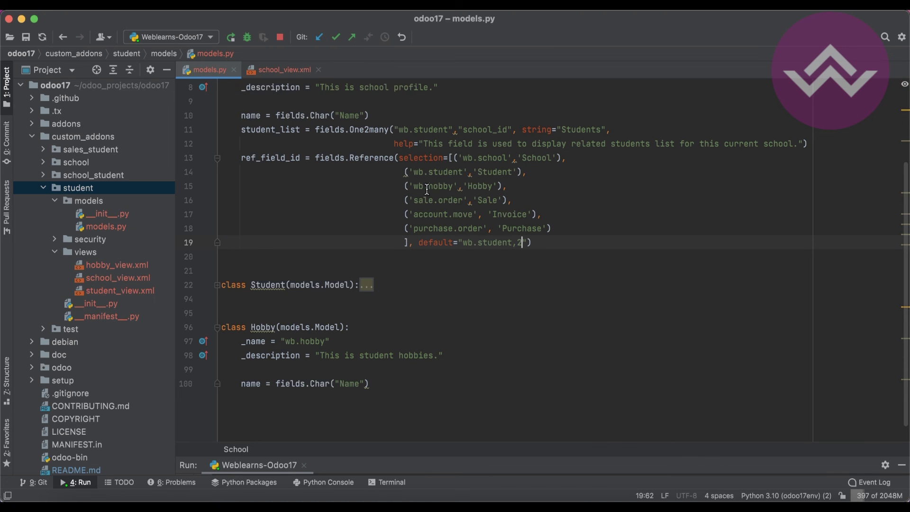
{"action": "left_click", "coordinate": [280, 36]}
{"action": "left_click", "coordinate": [244, 506]}
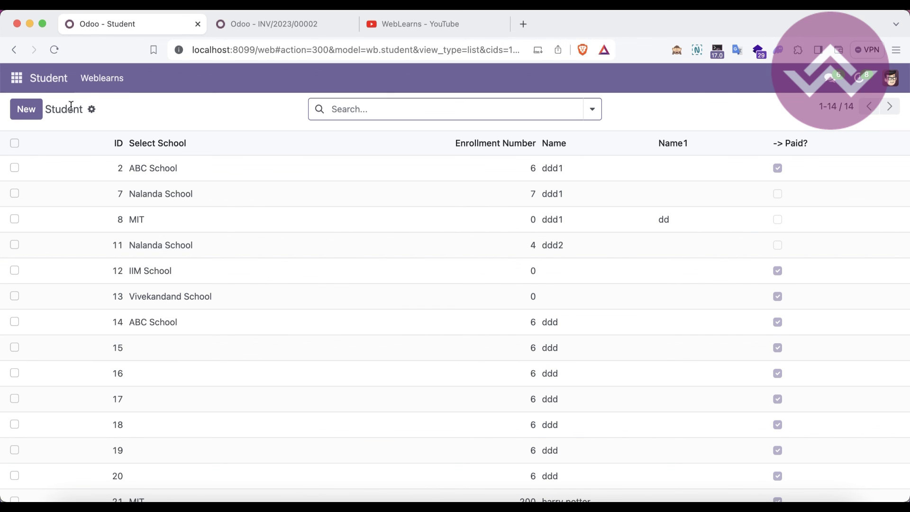
Start a new School record, examine the student linked by default in its Ref Field, and return to the new form
{"action": "left_click", "coordinate": [121, 84]}
{"action": "left_click", "coordinate": [115, 122]}
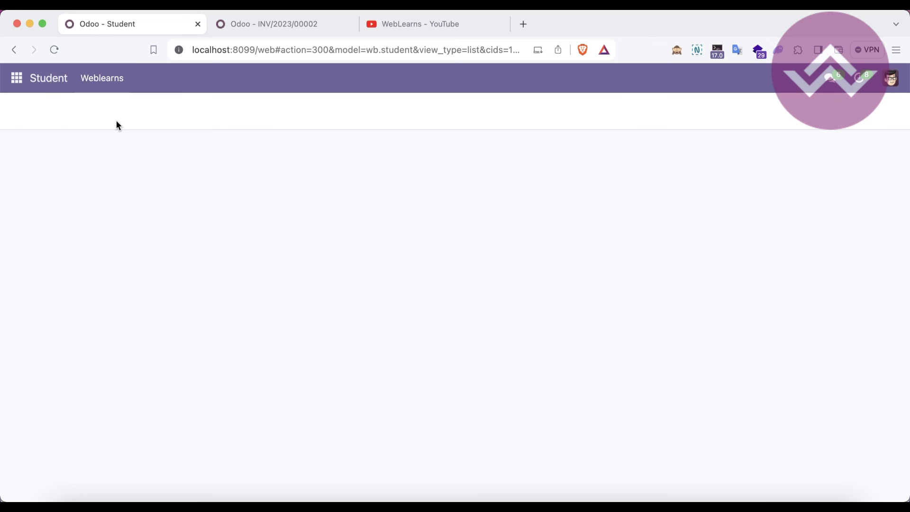
{"action": "left_click", "coordinate": [31, 110]}
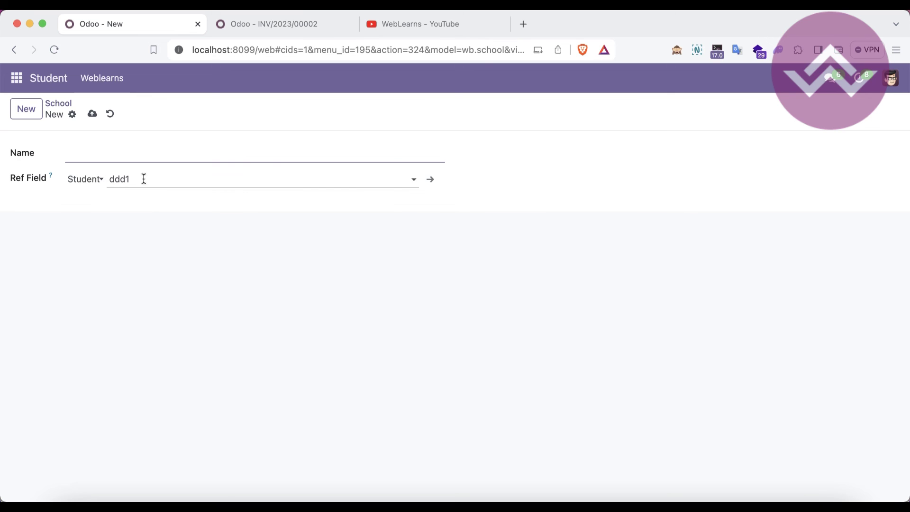
{"action": "left_click", "coordinate": [430, 179]}
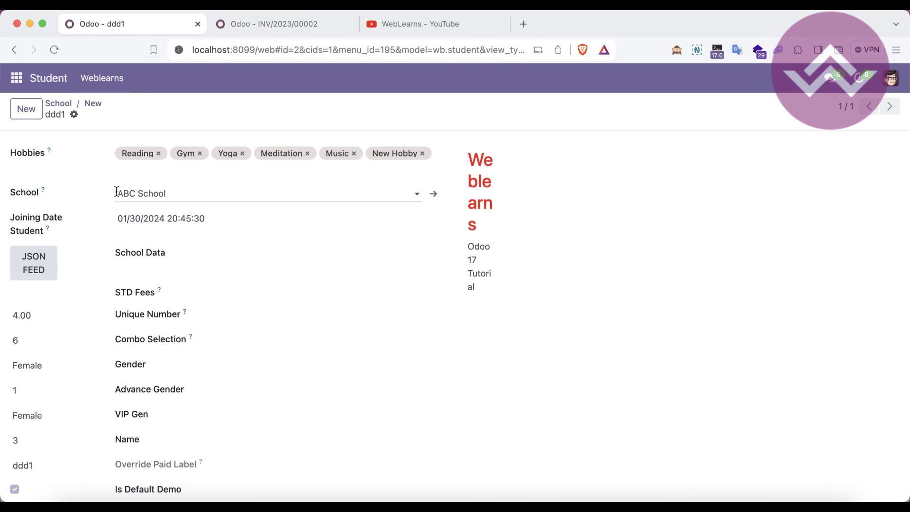
{"action": "scroll", "coordinate": [150, 390], "scroll_direction": "down", "scroll_amount": 6}
{"action": "scroll", "coordinate": [151, 391], "scroll_direction": "up", "scroll_amount": 6}
{"action": "left_click", "coordinate": [93, 104]}
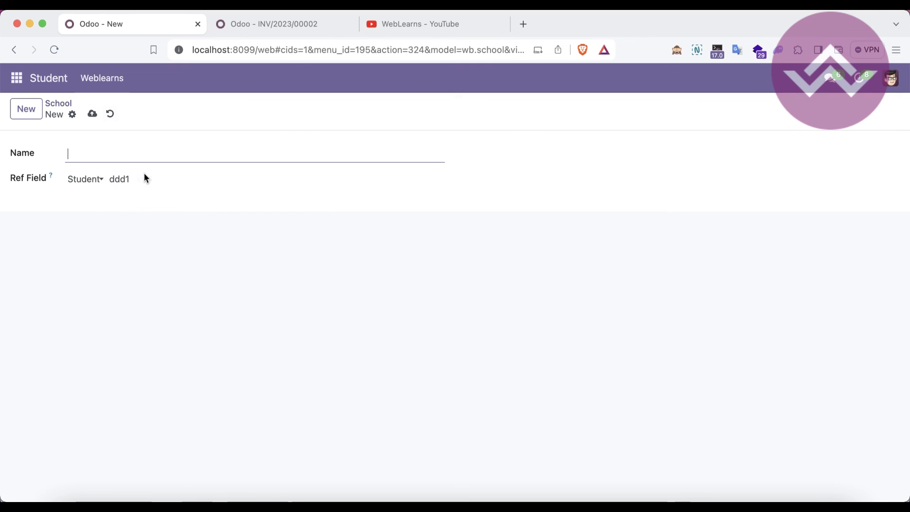
Switch to PyCharm and remove the default parameter and its preceding comma from ref_field_id in models.py
{"action": "left_click", "coordinate": [186, 506]}
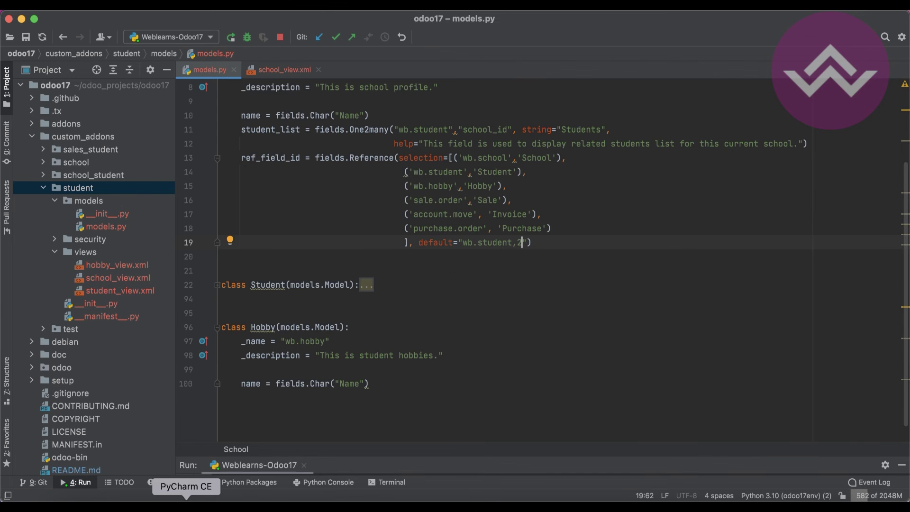
{"action": "left_click_drag", "start_coordinate": [420, 243], "coordinate": [527, 243]}
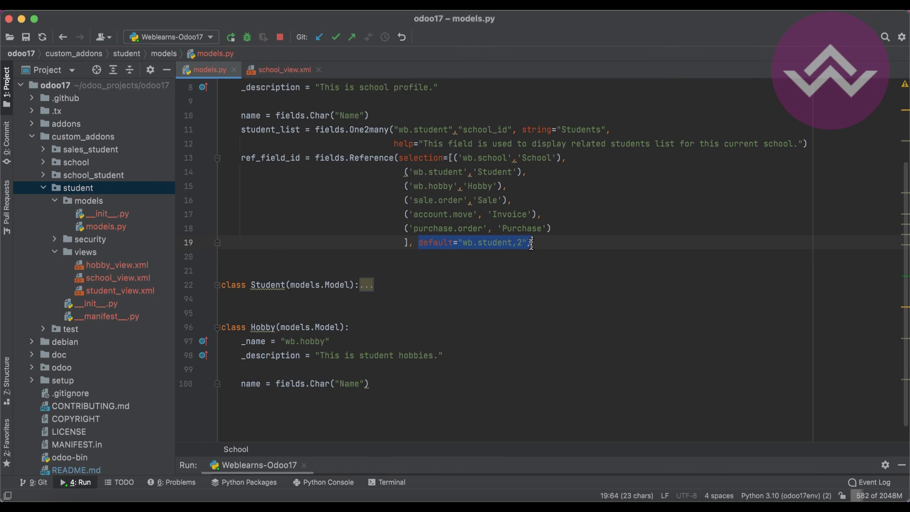
{"action": "key", "text": "BackSpace"}
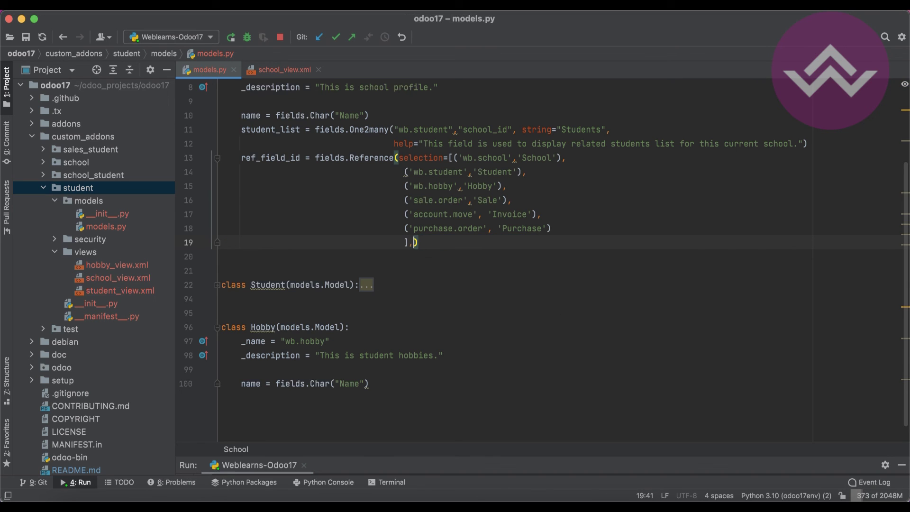
{"action": "key", "text": "BackSpace"}
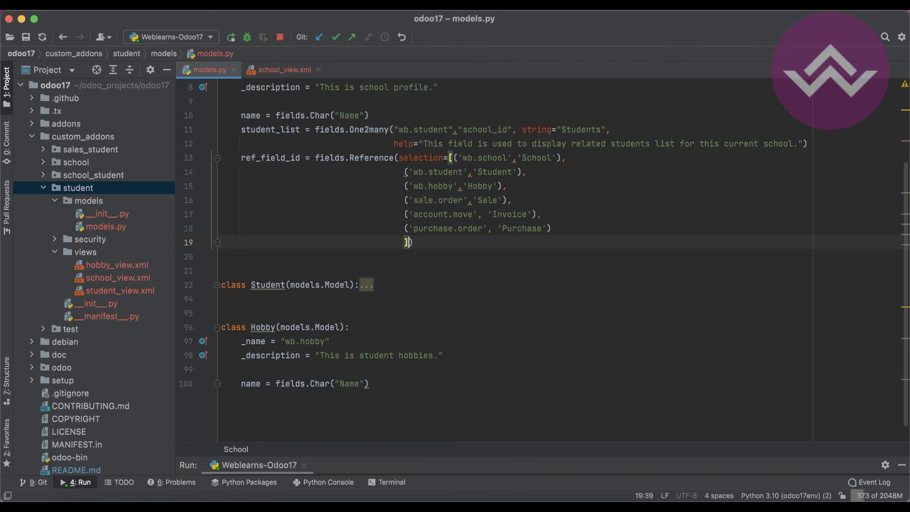
Add nolabel="1" to the ref_field_id field in school_view.xml's form view and reload the new School form in the browser
{"action": "left_click", "coordinate": [284, 69]}
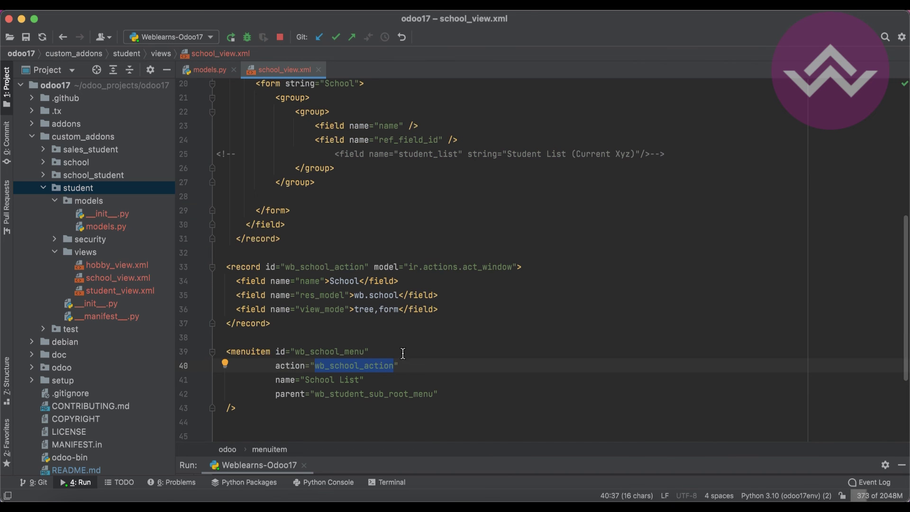
{"action": "scroll", "coordinate": [391, 149], "scroll_direction": "up", "scroll_amount": 6}
{"action": "scroll", "coordinate": [372, 230], "scroll_direction": "down", "scroll_amount": 4}
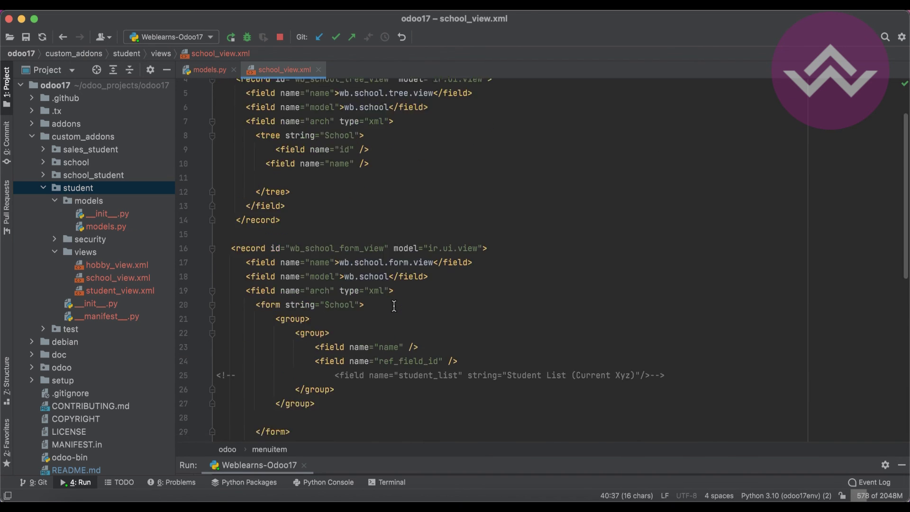
{"action": "left_click", "coordinate": [447, 250]}
{"action": "type", "text": "nolabel=\"1"}
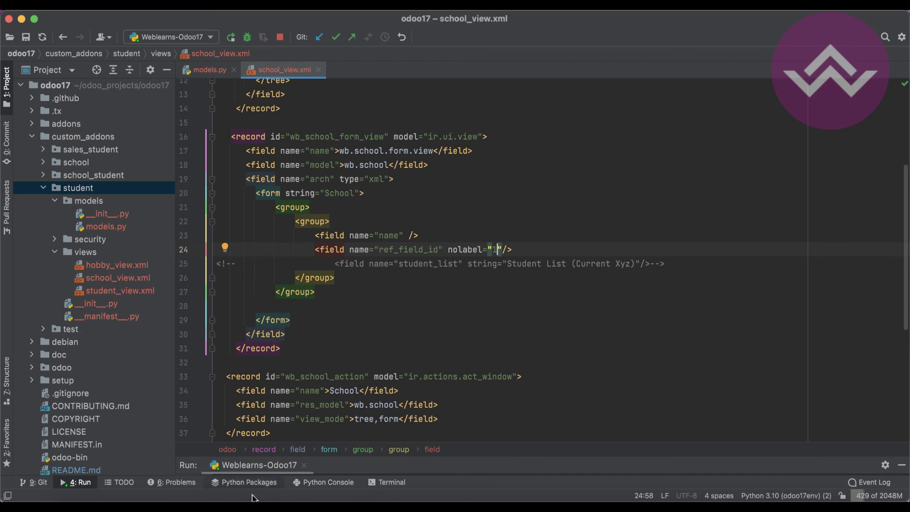
{"action": "key", "text": "super+Tab"}
{"action": "left_click", "coordinate": [54, 49]}
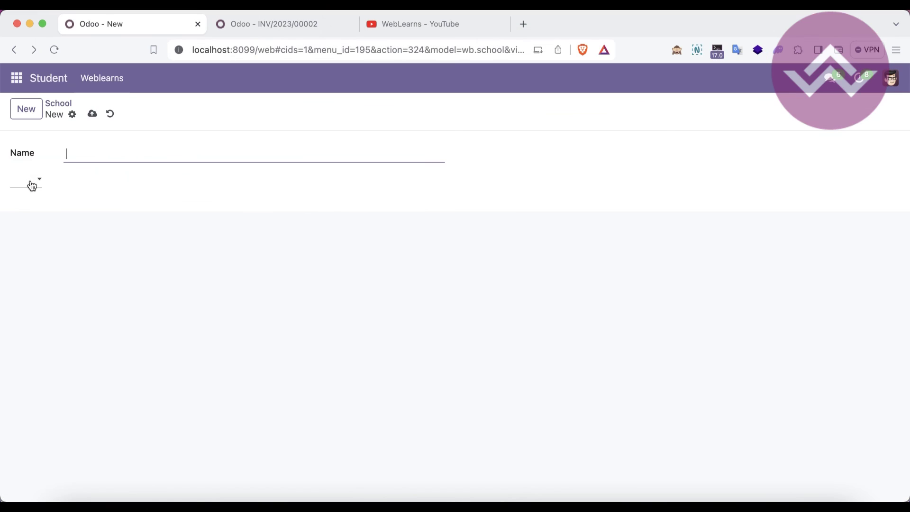
In PyCharm, replace the nolabel attribute of ref_field_id with readonly="1", restart the server and reload the School form in the browser
{"action": "left_click", "coordinate": [186, 499]}
{"action": "key", "text": "Left"}
{"action": "key", "text": "Left"}
{"action": "key", "text": "Left"}
{"action": "key", "text": "Left"}
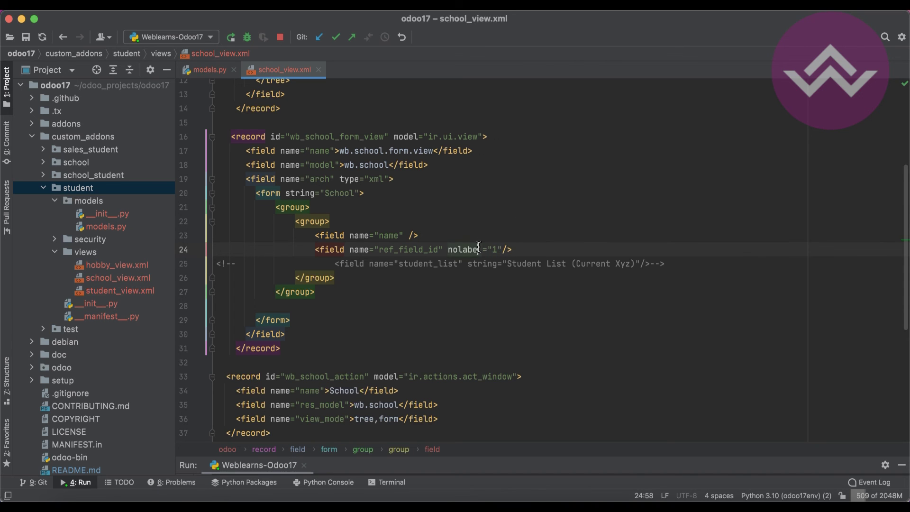
{"action": "key", "text": "alt+BackSpace"}
{"action": "type", "text": "readonly"}
{"action": "left_click", "coordinate": [280, 37]}
{"action": "key", "text": "super+Tab"}
{"action": "left_click", "coordinate": [55, 49]}
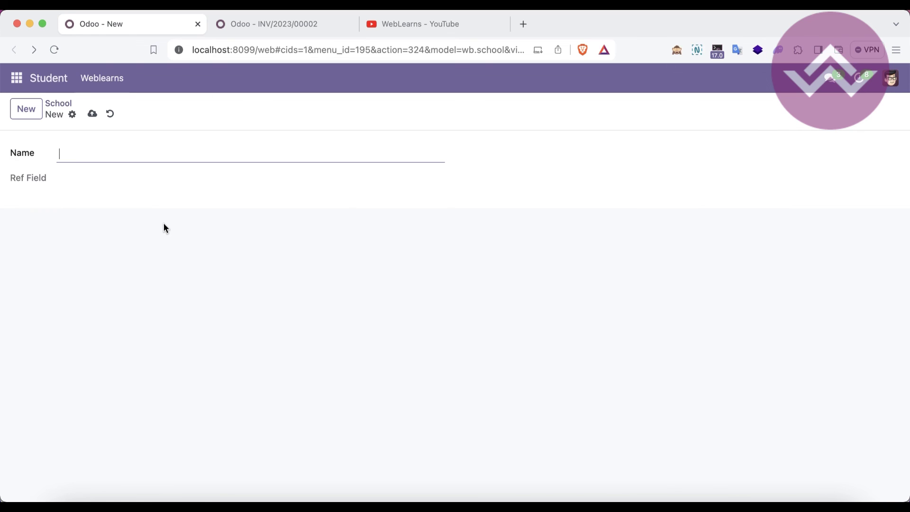
Switch to PyCharm, replace ref_field_id's readonly attribute with required="1" in school_view.xml and restart the server
{"action": "key", "text": "super+Tab"}
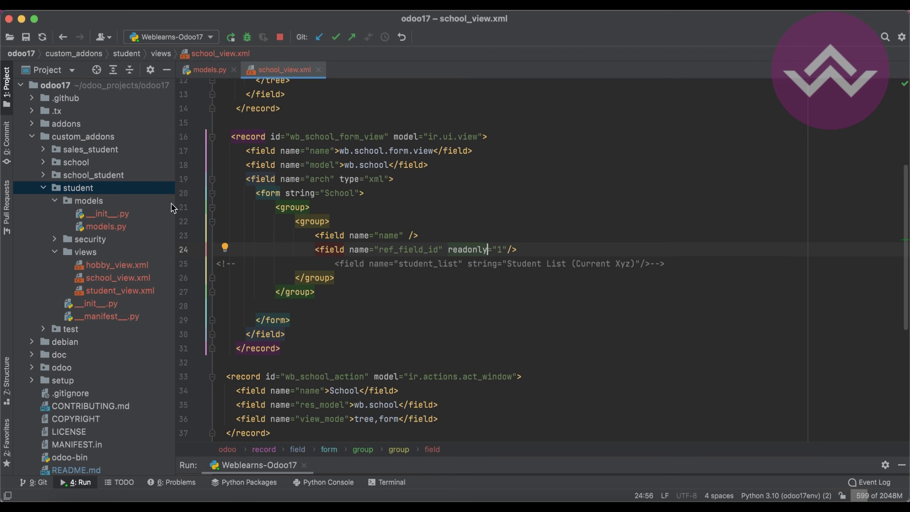
{"action": "left_click", "coordinate": [465, 251]}
{"action": "double_click", "coordinate": [464, 251]}
{"action": "type", "text": "required"}
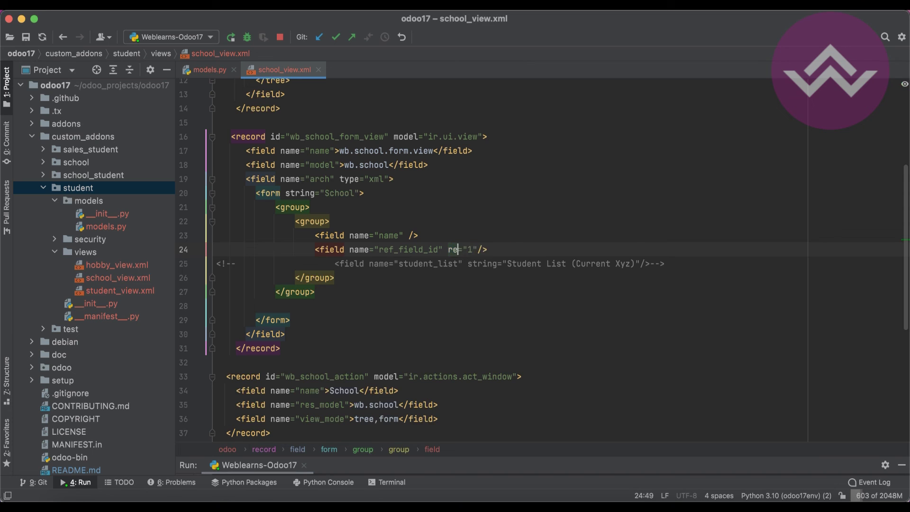
{"action": "left_click", "coordinate": [279, 37]}
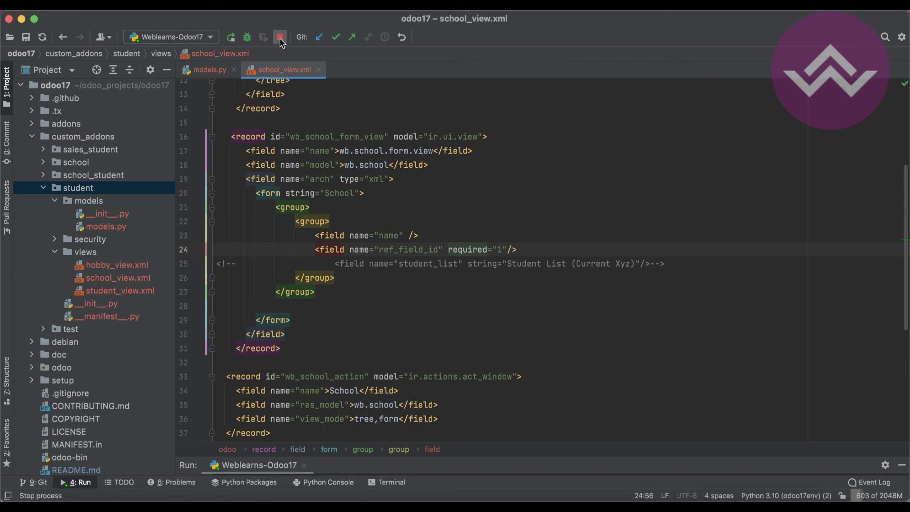
{"action": "left_click", "coordinate": [231, 37]}
Reload the new School form in the browser and try to save it with the Ref Field empty
{"action": "key", "text": "super+Tab"}
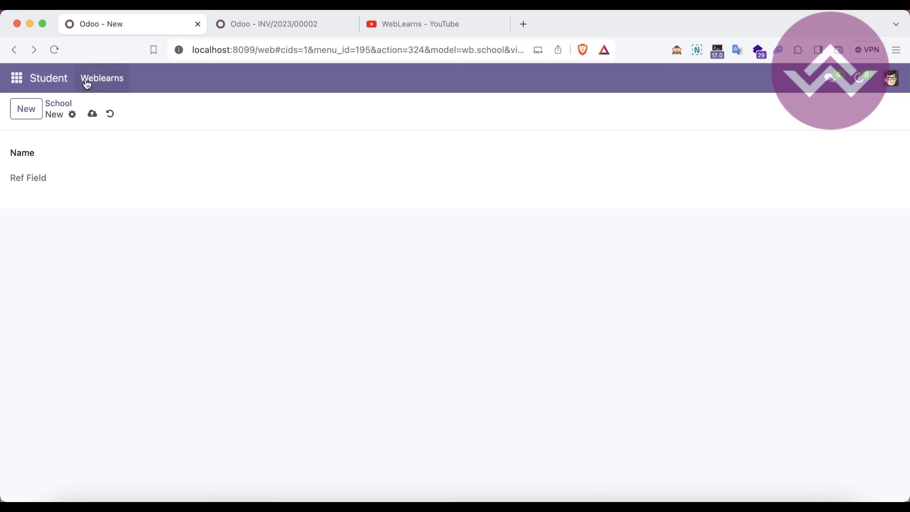
{"action": "left_click", "coordinate": [54, 50]}
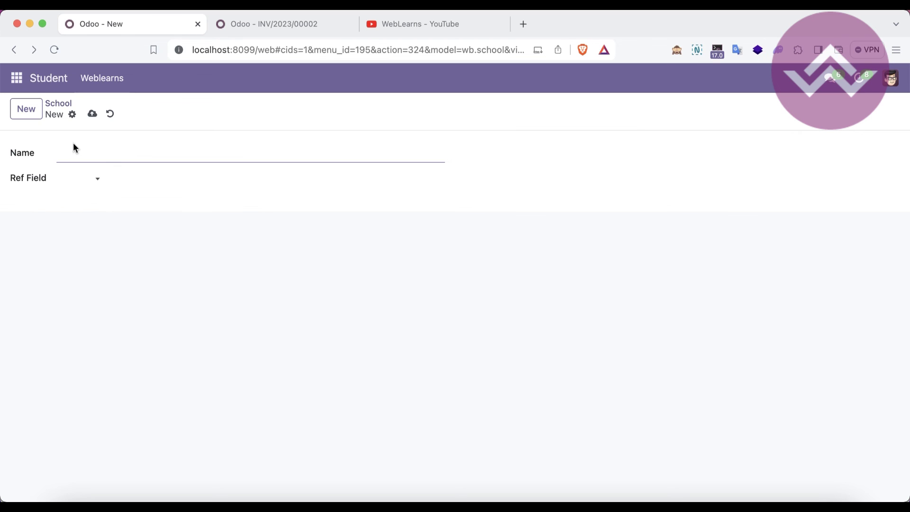
{"action": "left_click", "coordinate": [92, 114]}
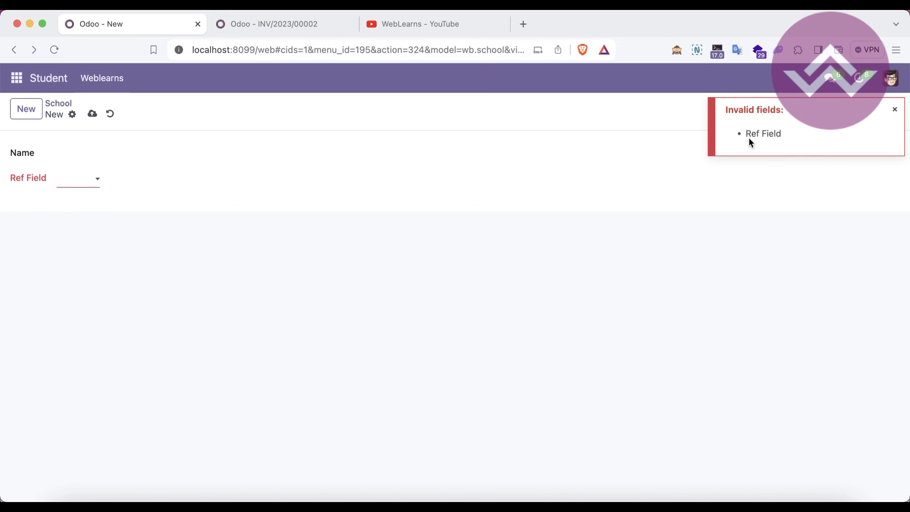
In PyCharm, replace ref_field_id's required attribute with invisible="1", restart the server and reload the School form in the browser
{"action": "key", "text": "super+Tab"}
{"action": "double_click", "coordinate": [469, 245]}
{"action": "type", "text": "invisible"}
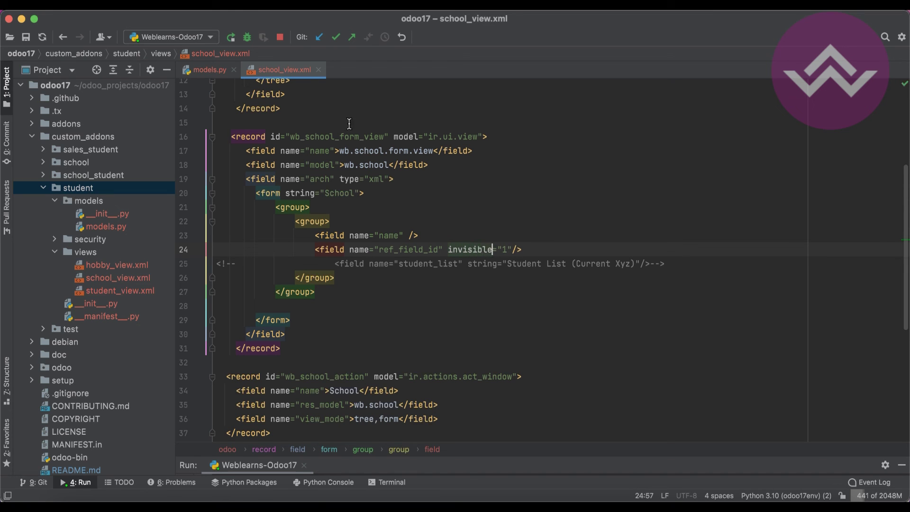
{"action": "key", "text": "super+F2"}
{"action": "key", "text": "ctrl+r"}
{"action": "key", "text": "super+Tab"}
{"action": "left_click", "coordinate": [61, 54]}
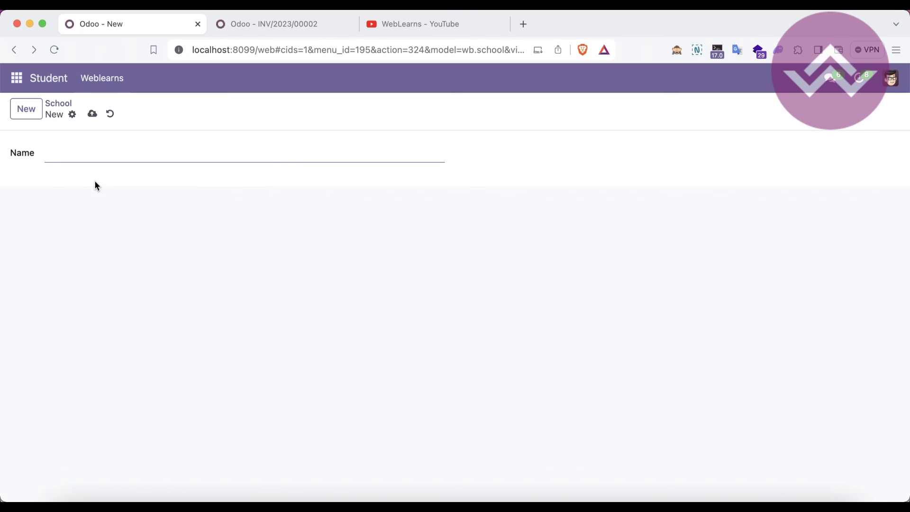
Return to models.py in PyCharm and review the ref_field_id Reference field definition
{"action": "left_click", "coordinate": [187, 497]}
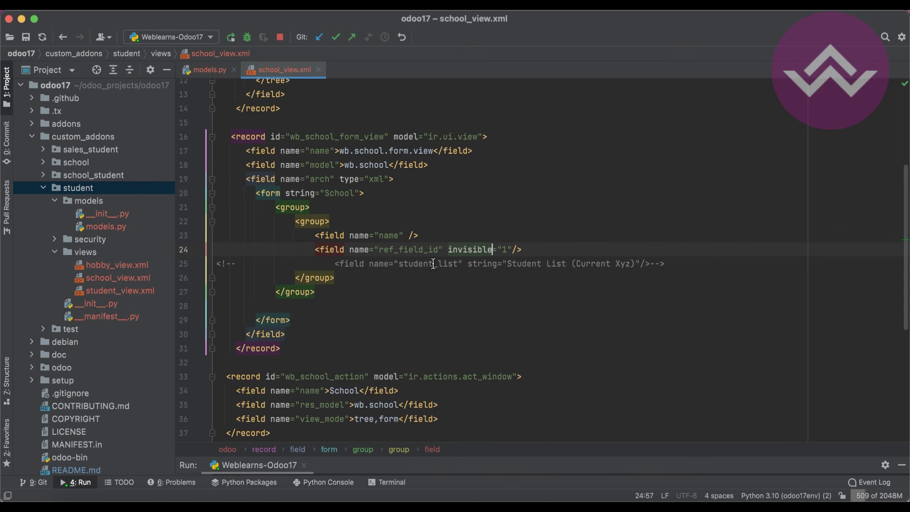
{"action": "left_click", "coordinate": [209, 71]}
{"action": "scroll", "coordinate": [241, 176], "scroll_direction": "up", "scroll_amount": 1}
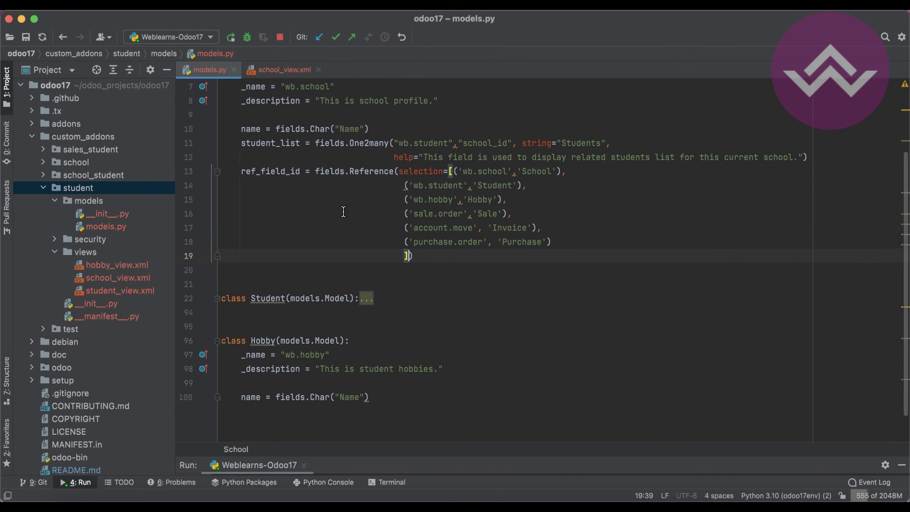
{"action": "left_click_drag", "start_coordinate": [241, 175], "coordinate": [394, 175]}
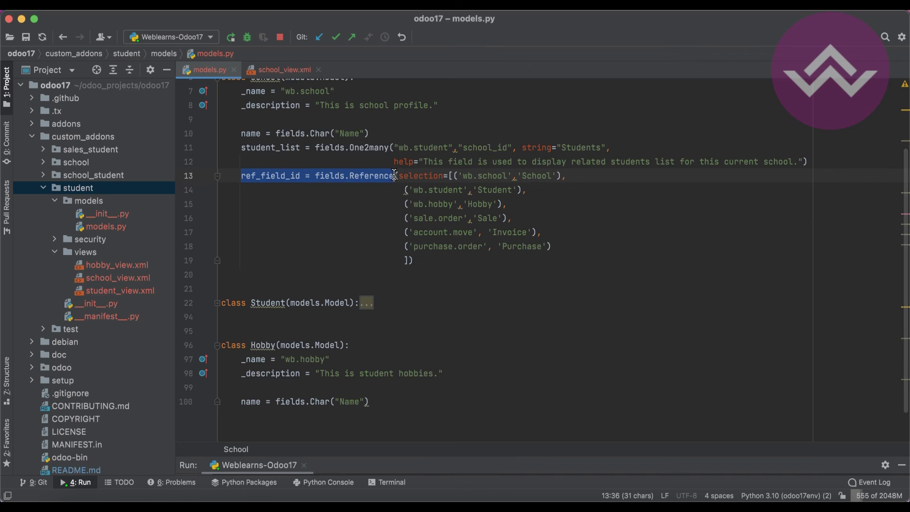
{"action": "left_click", "coordinate": [426, 265]}
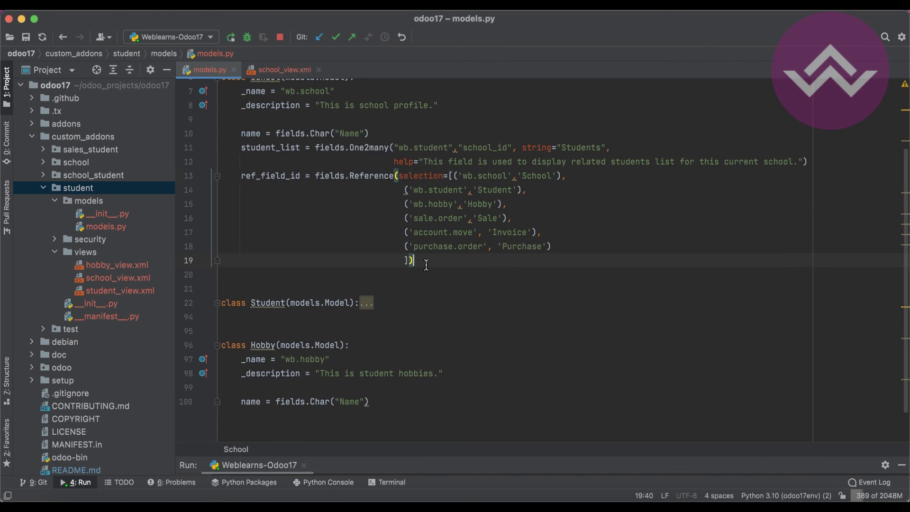